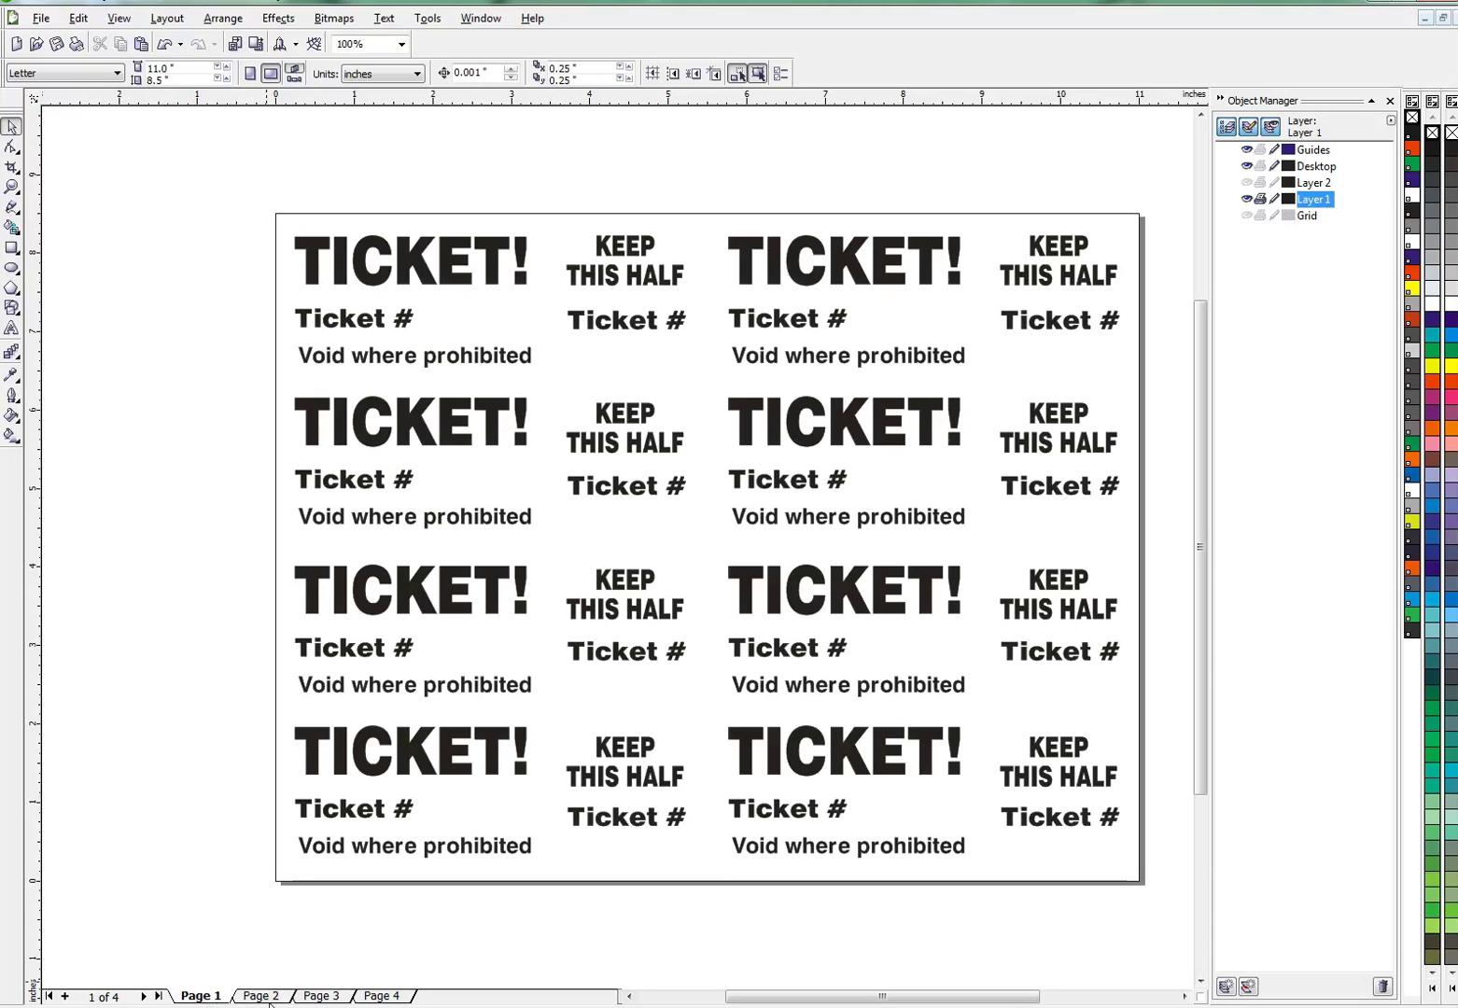
# - Paste the copied eight-ticket layout onto pages 2, 3 and 4
pyautogui.click(266, 997)
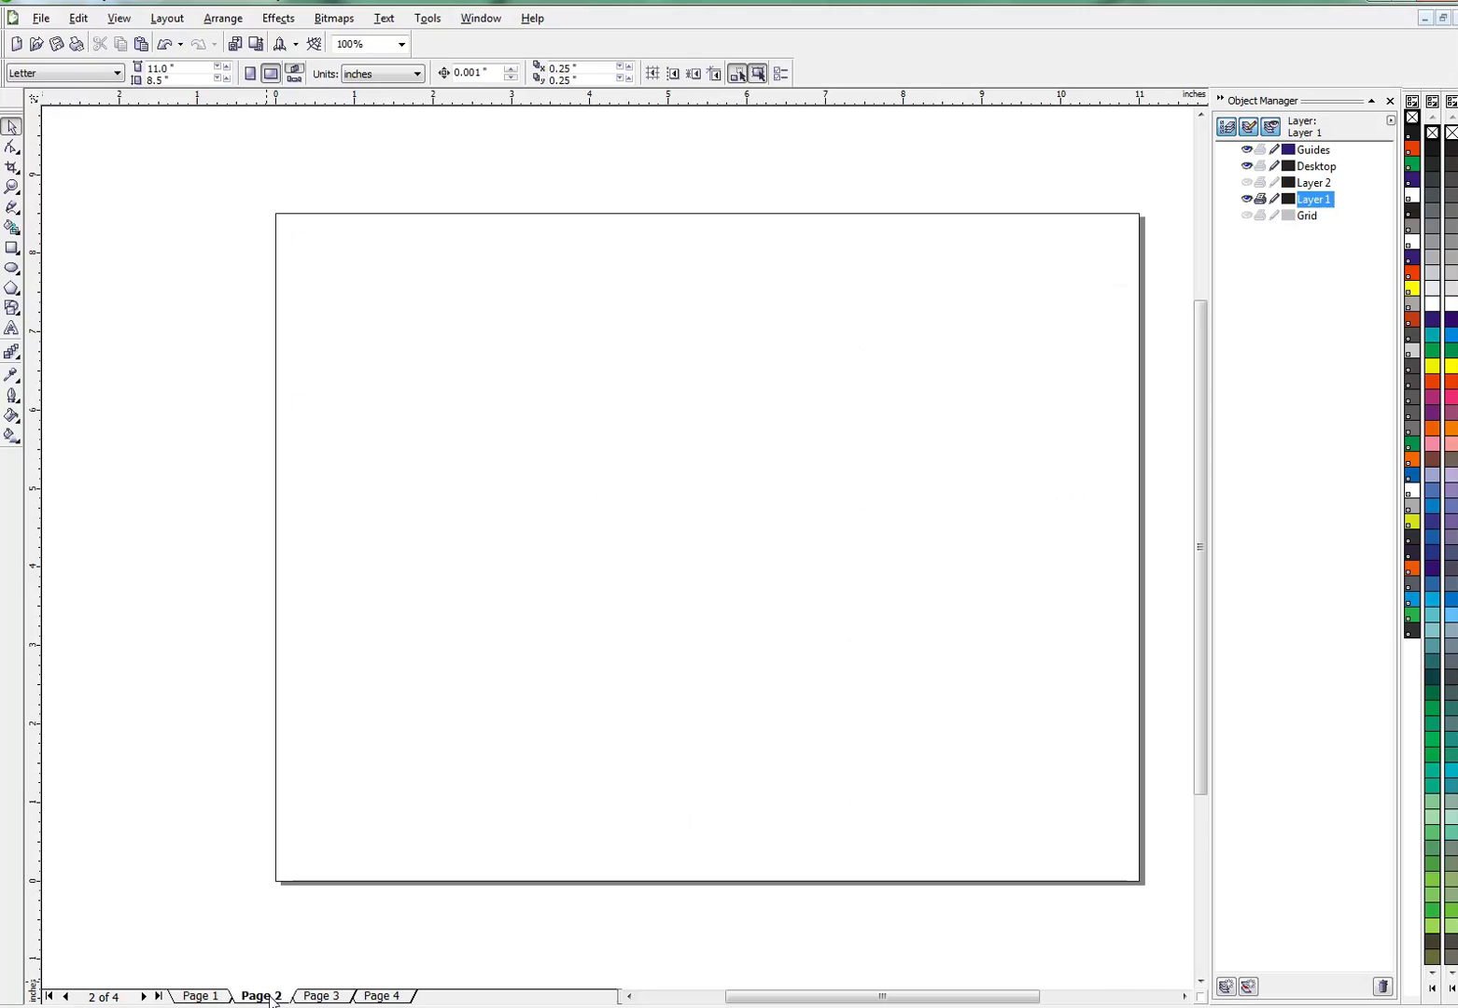
pyautogui.hotkey('ctrl', 'v')
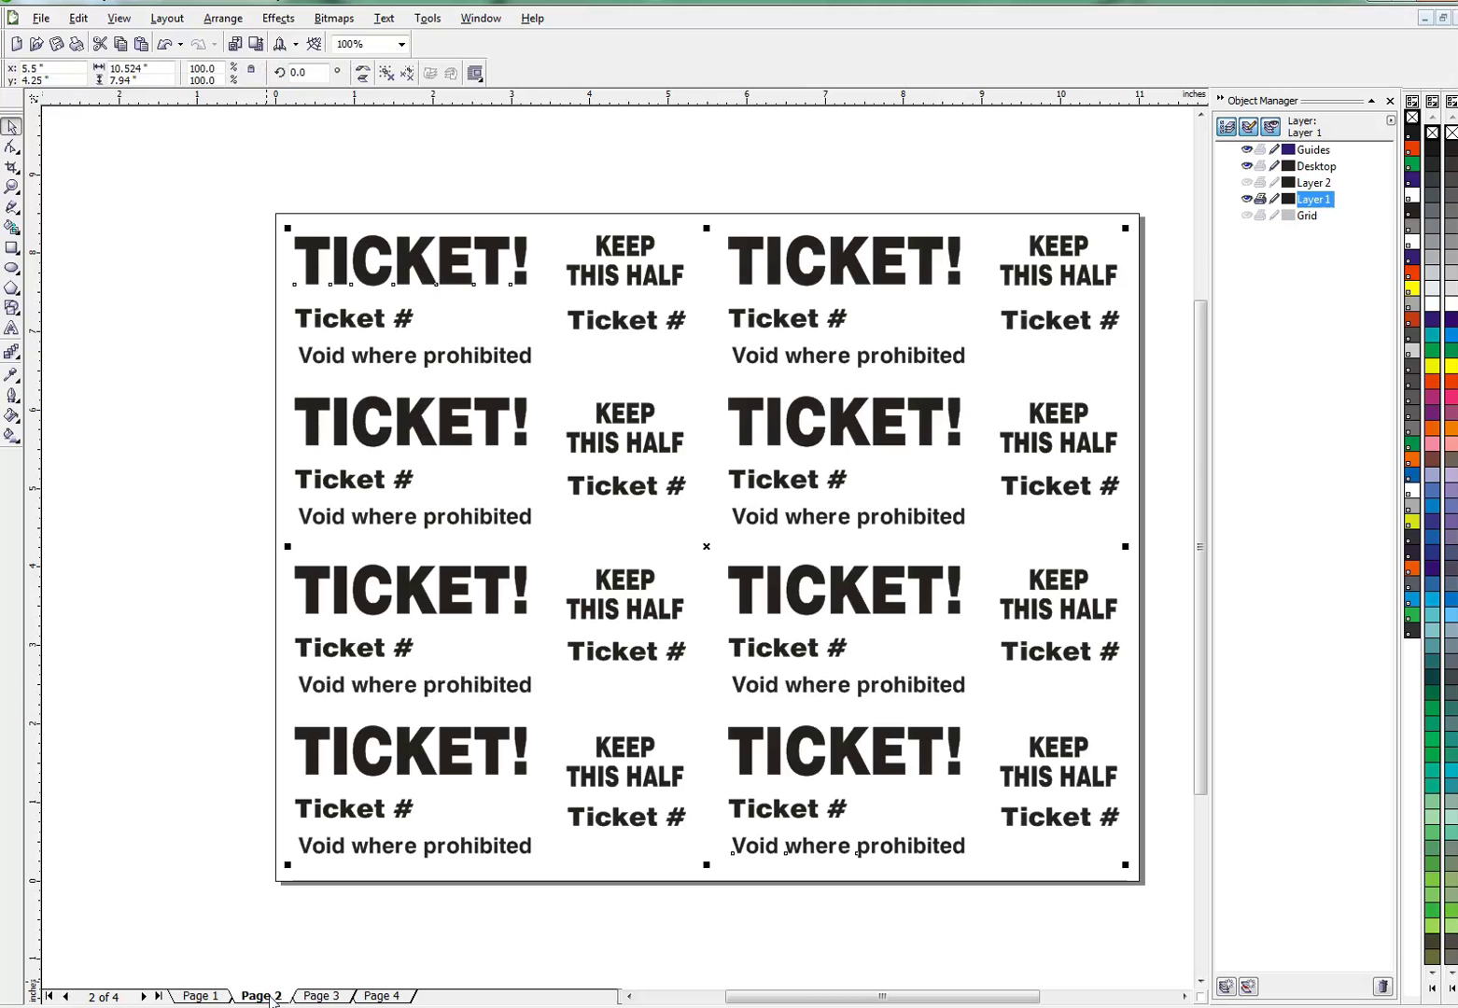
pyautogui.press('pagedown')
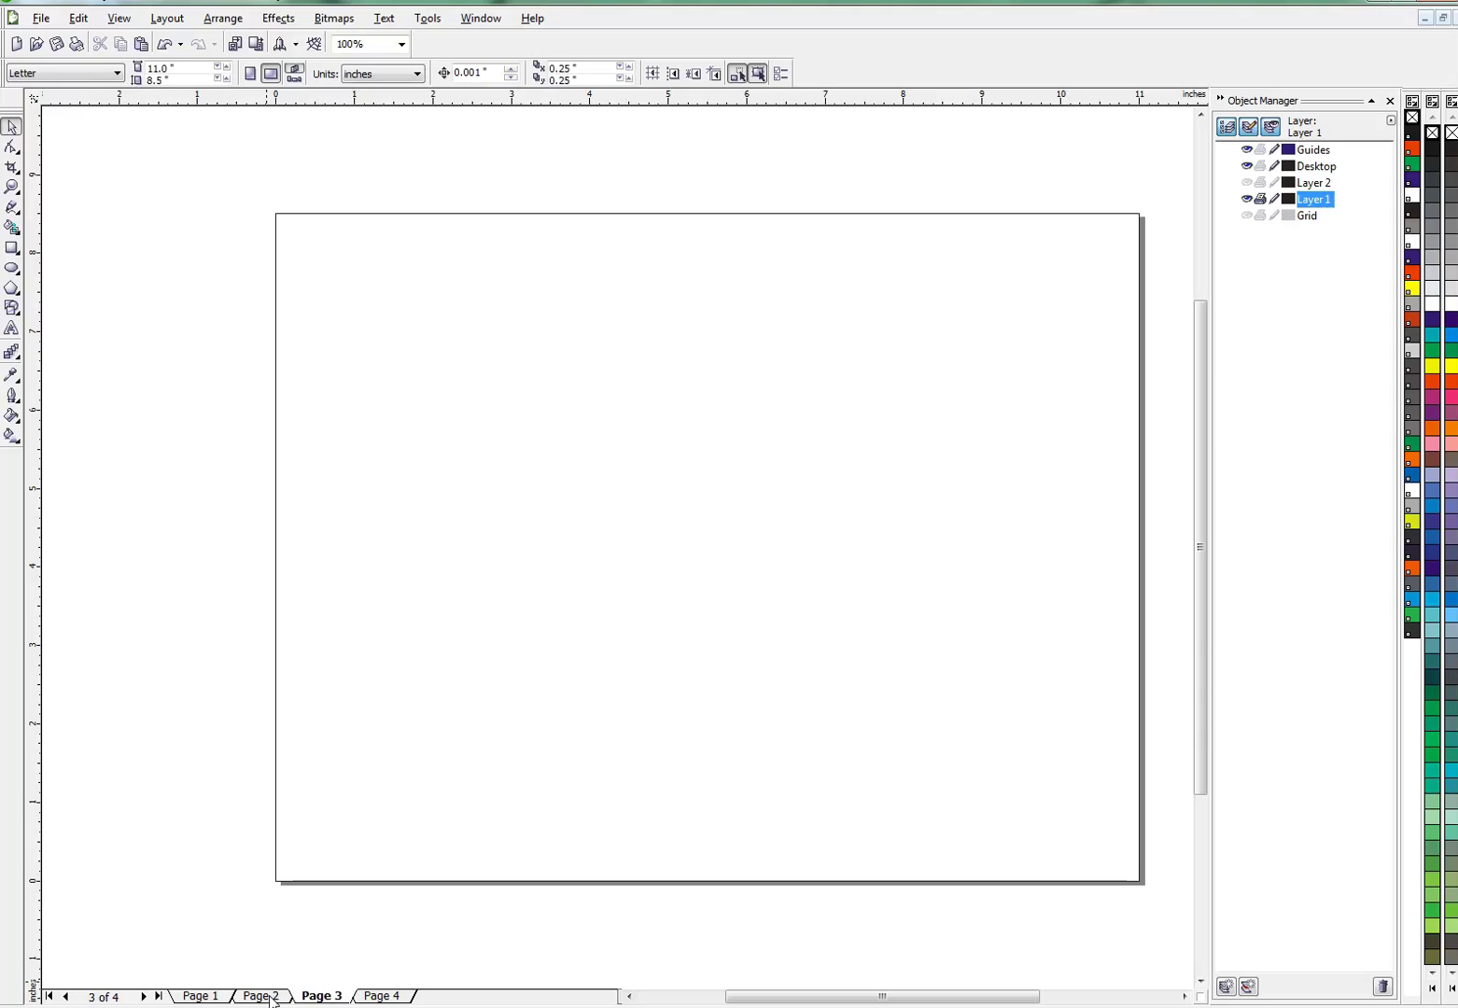
pyautogui.hotkey('ctrl', 'v')
pyautogui.press('pagedown')
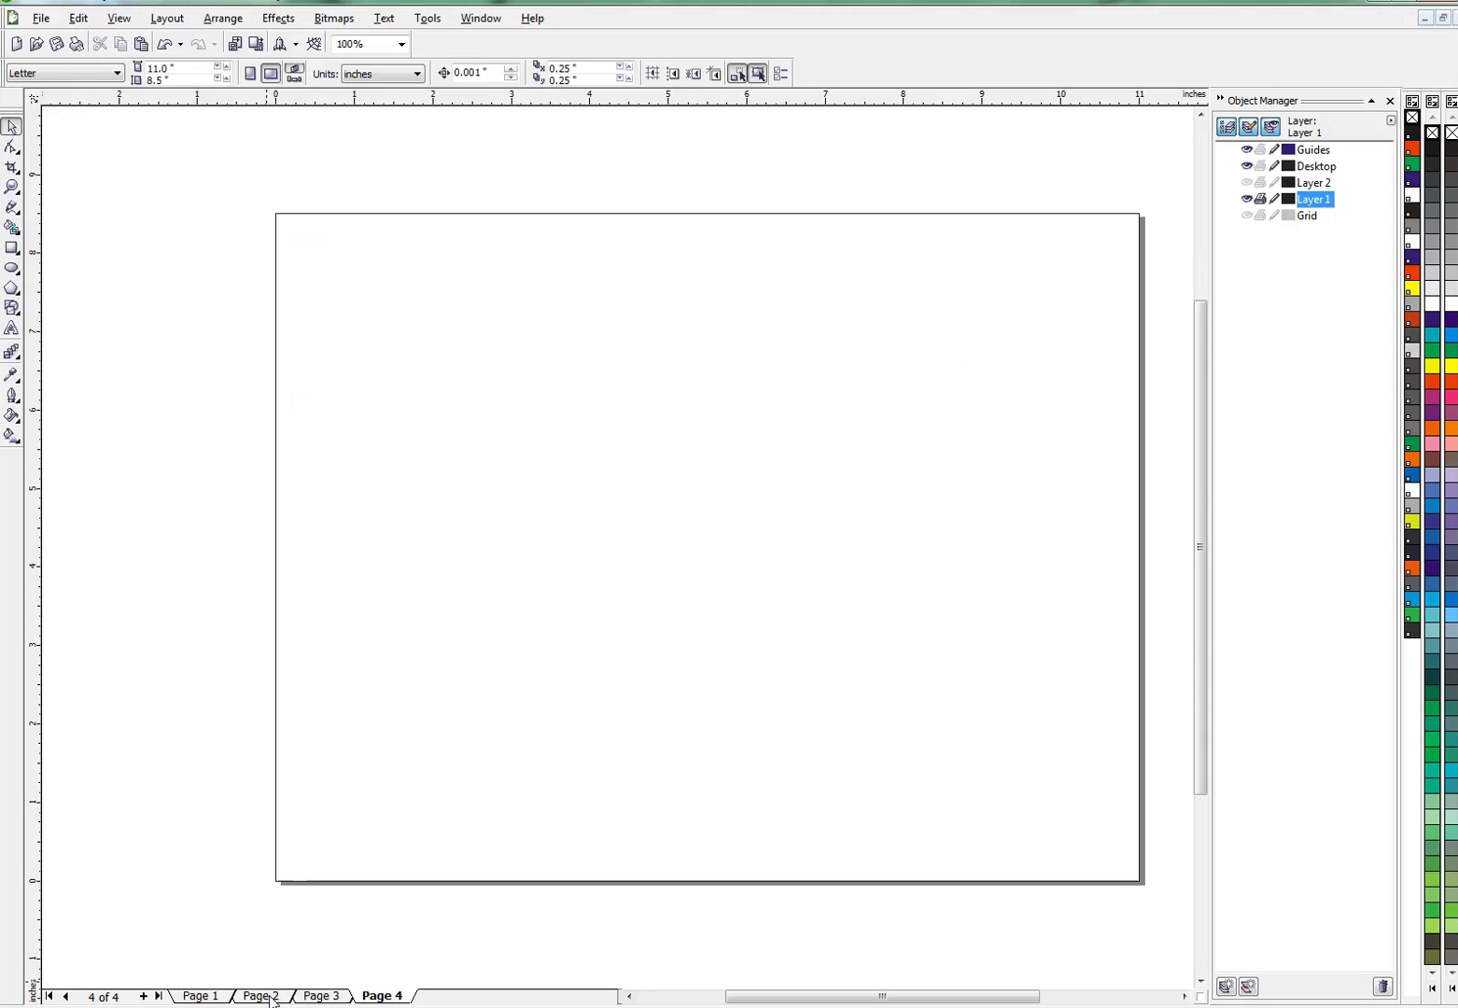
pyautogui.hotkey('ctrl', 'v')
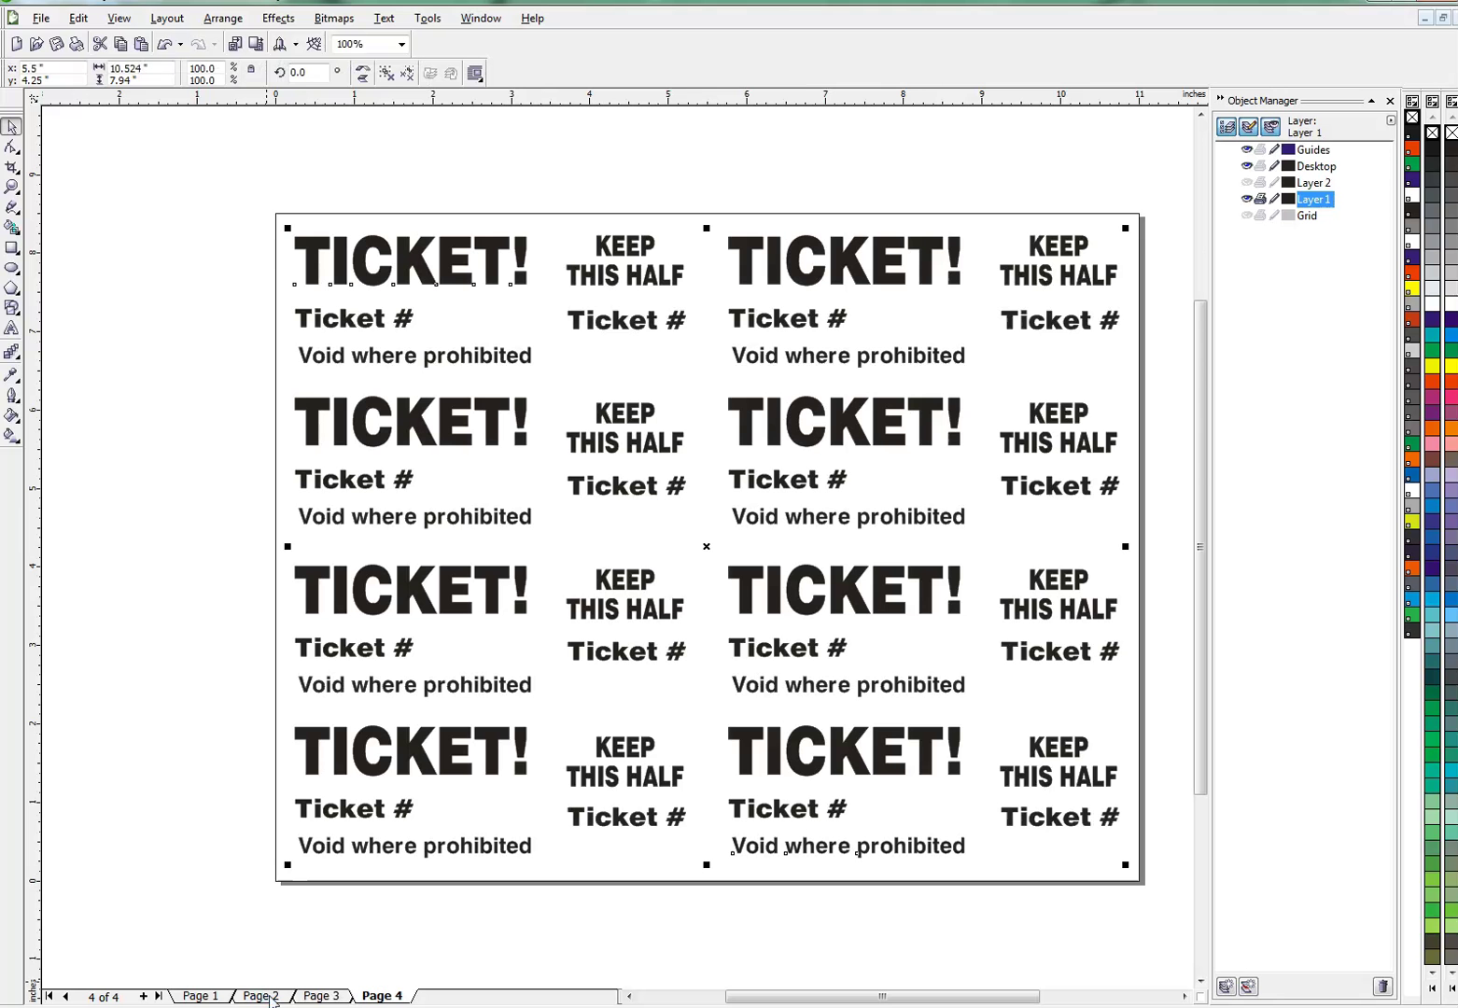
pyautogui.hotkey('alt', 'l')
pyautogui.press('i')
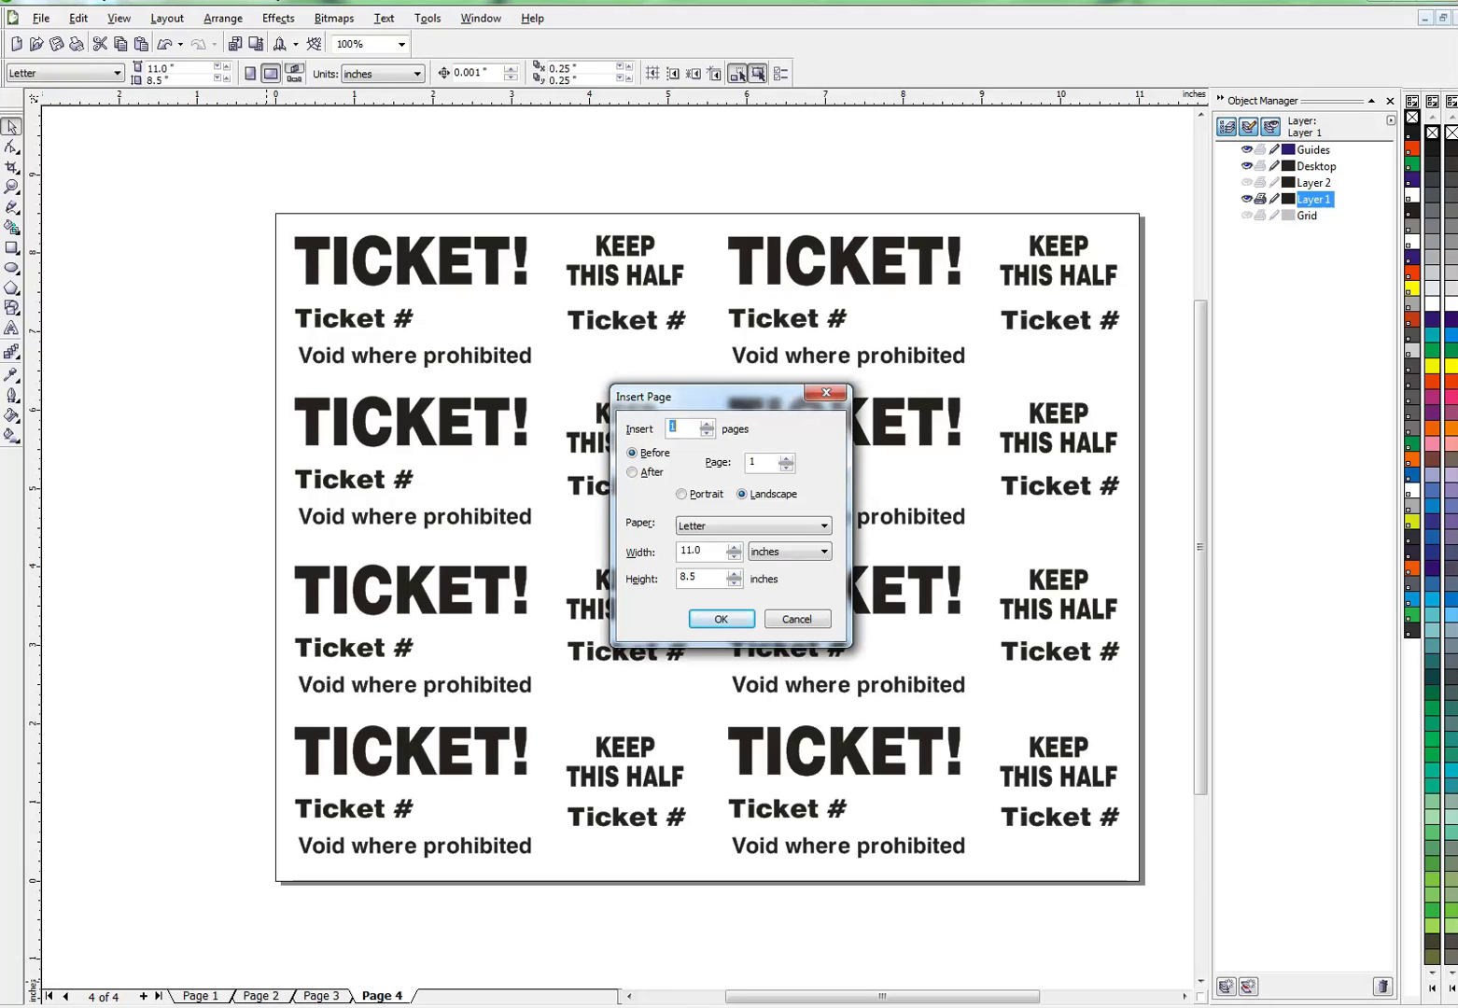
pyautogui.click(815, 623)
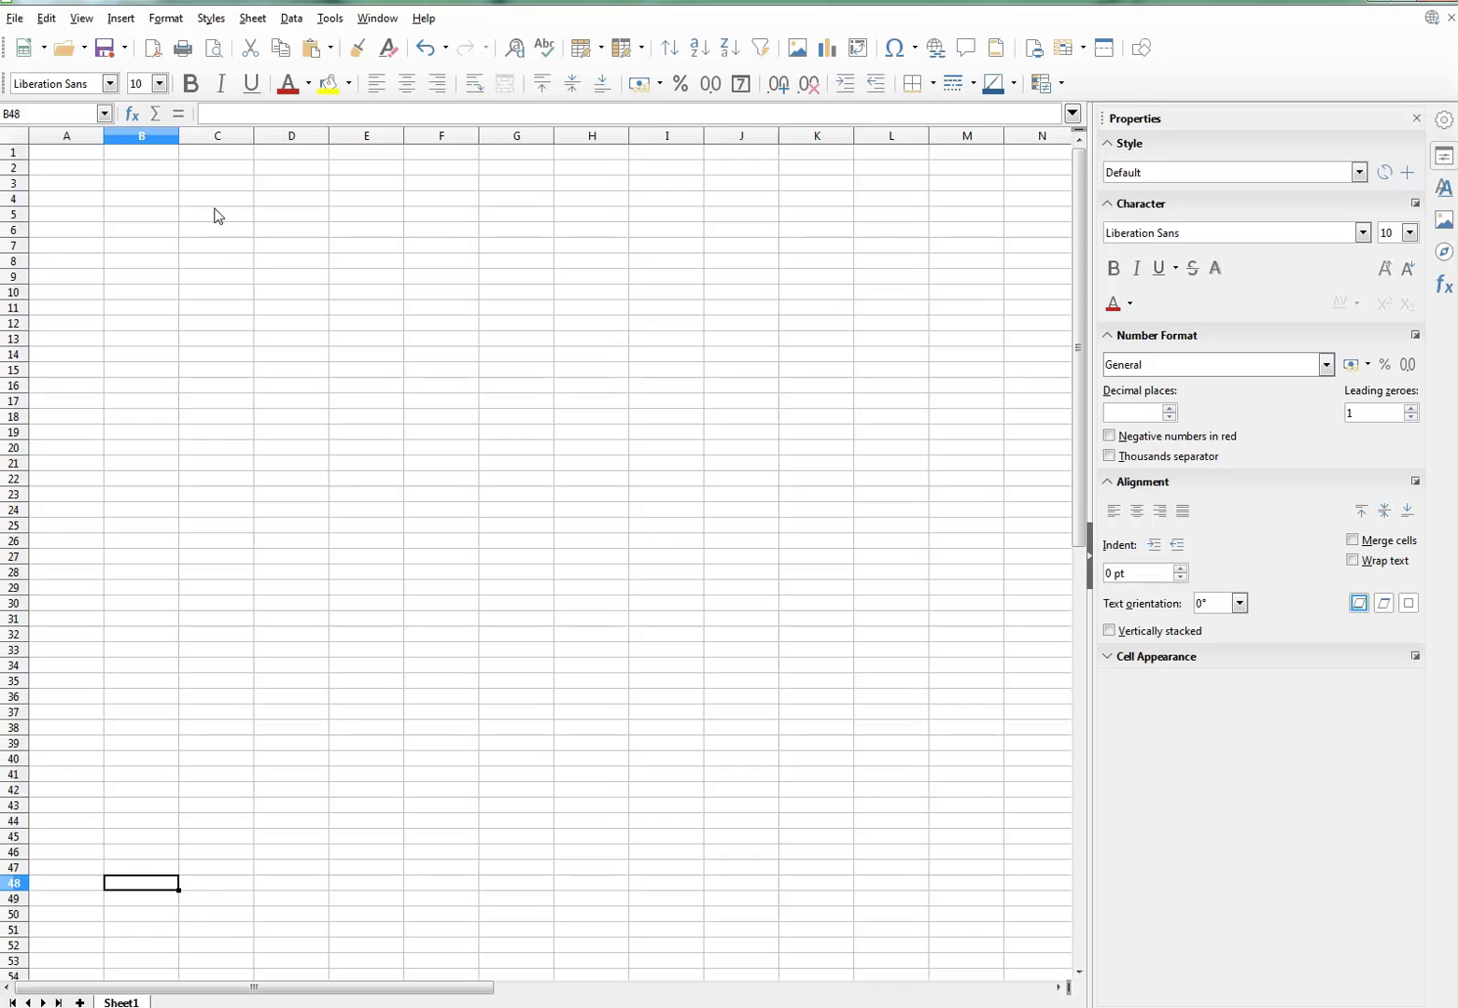
# - In the LibreOffice Calc spreadsheet, enter 101 in C4 and fill the series down to 142 in C45
pyautogui.click(221, 204)
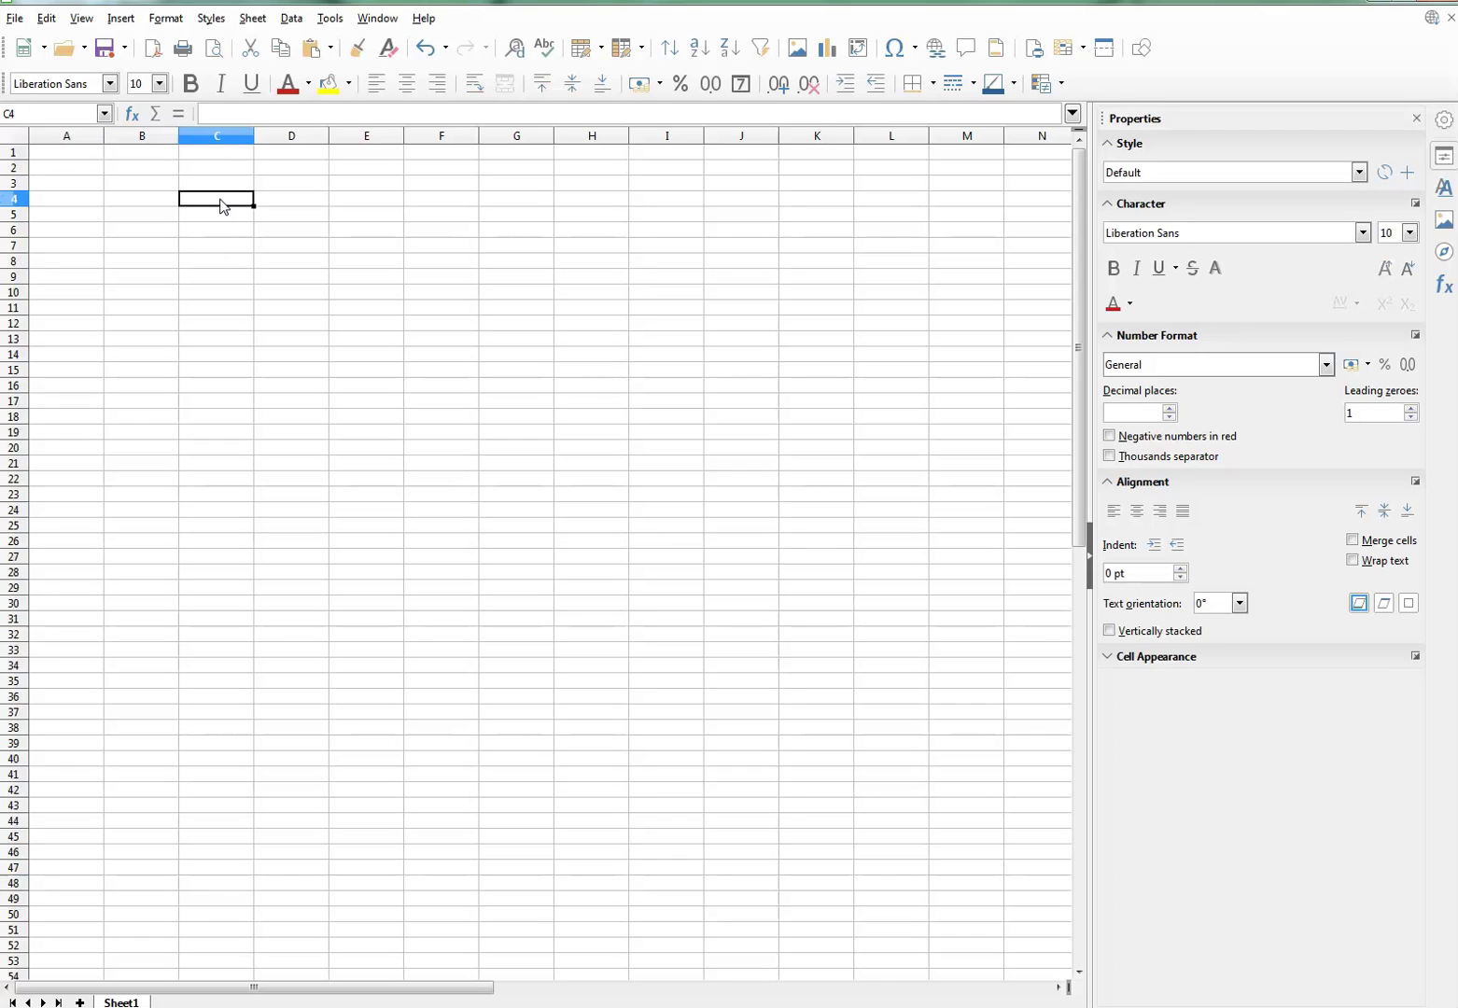
pyautogui.write('101')
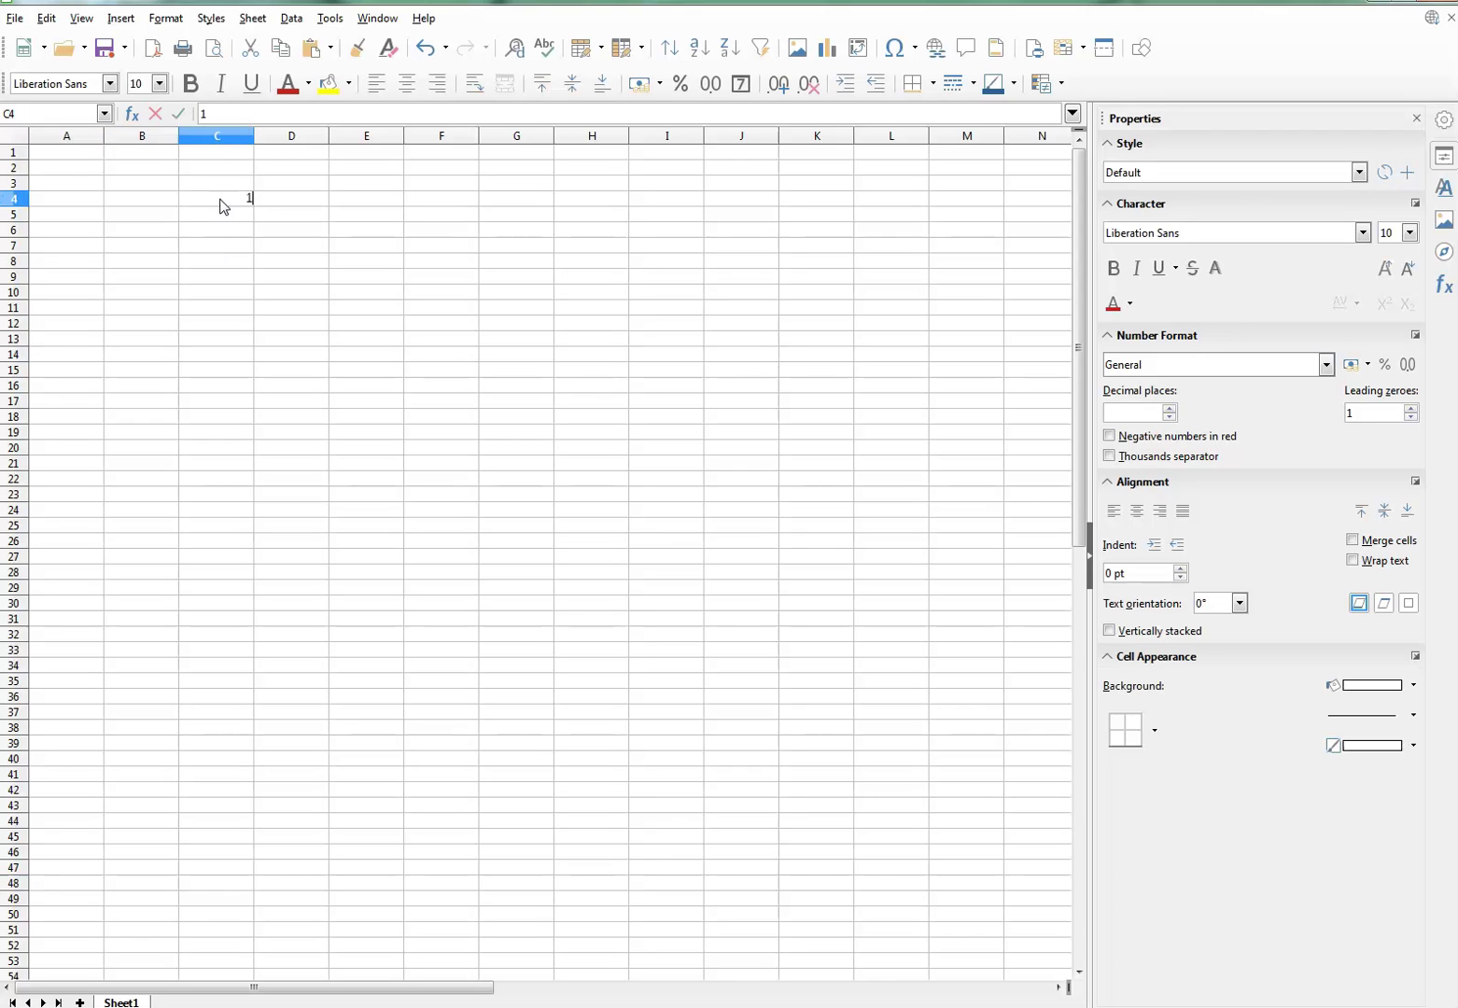
pyautogui.press('Return')
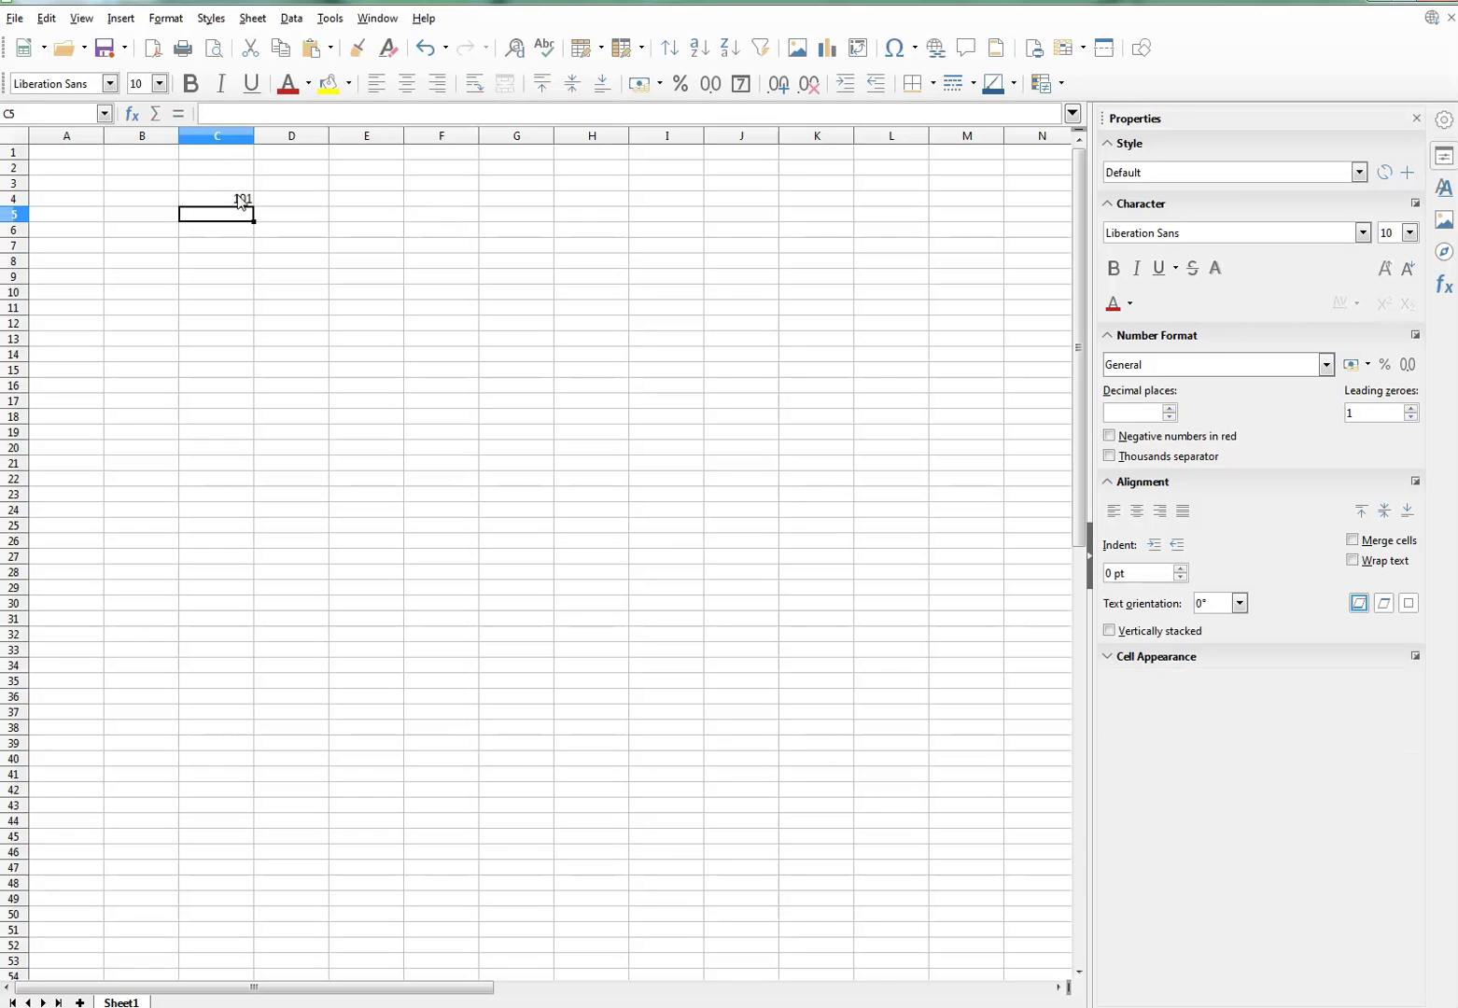
pyautogui.click(240, 201)
pyautogui.moveTo(255, 207); pyautogui.dragTo(251, 844)
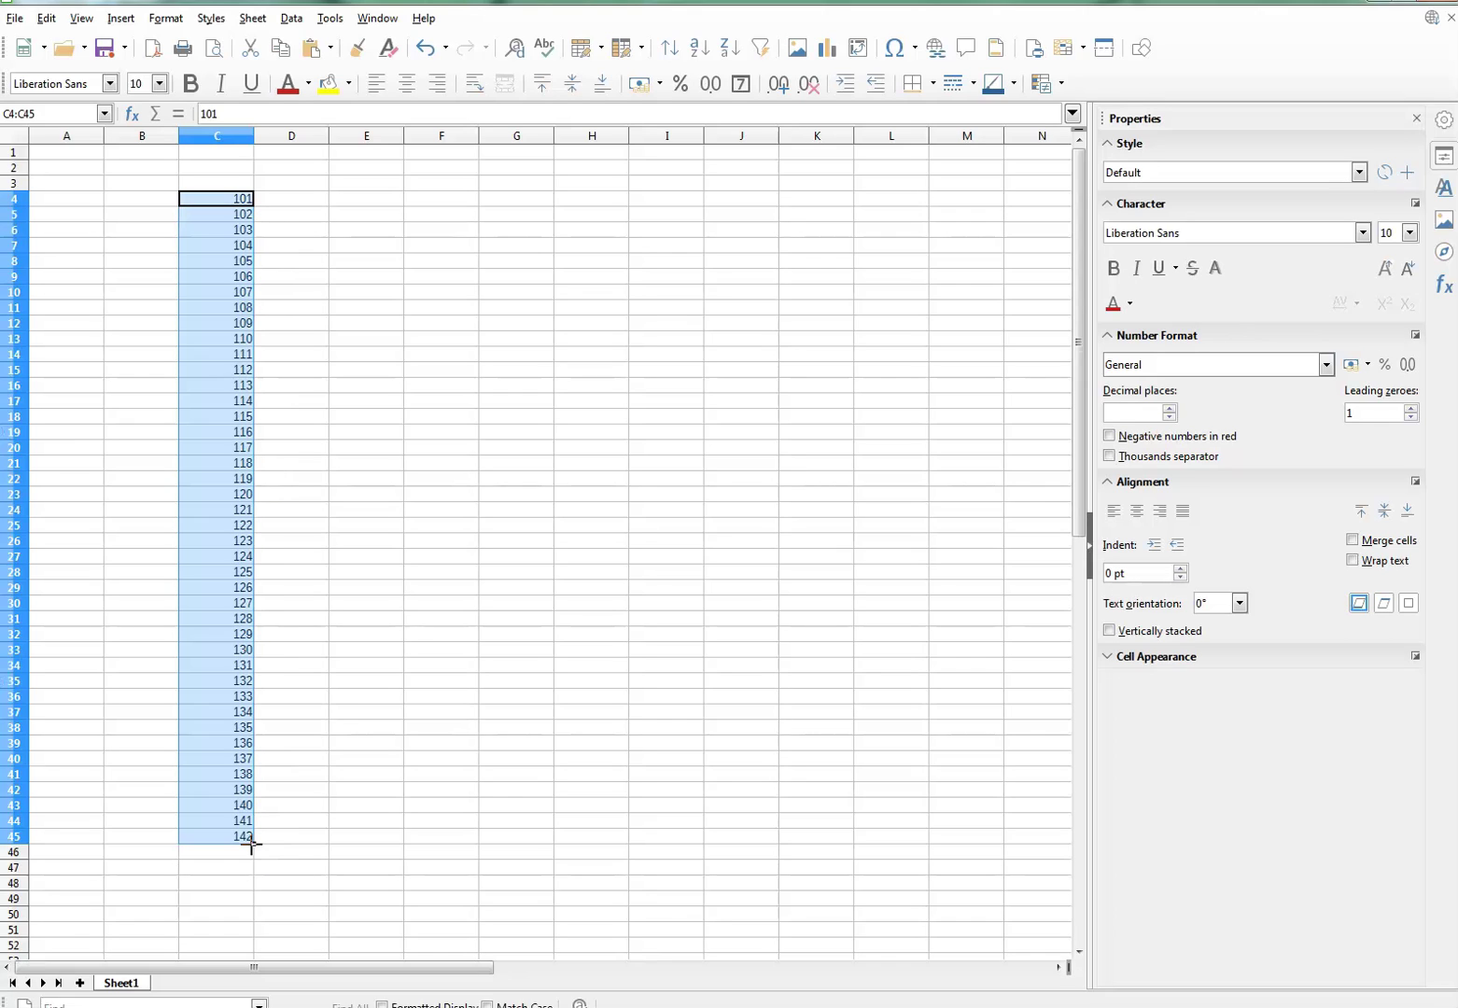
pyautogui.click(319, 781)
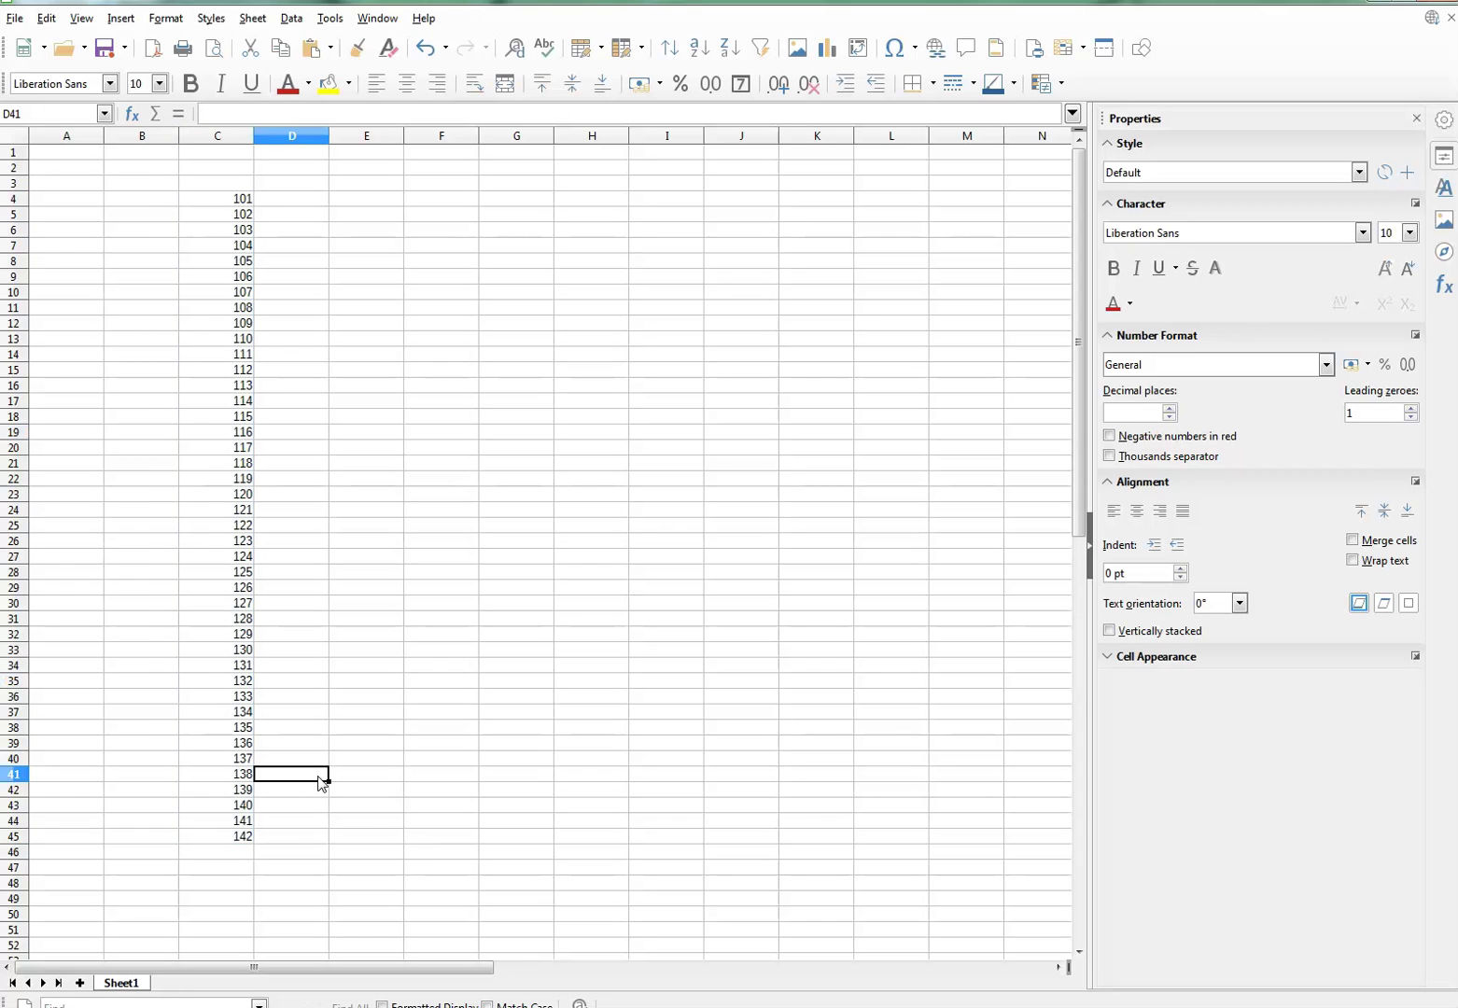
# - Delete the surplus numbers 133 to 142 from cells C36:C45
pyautogui.click(250, 842)
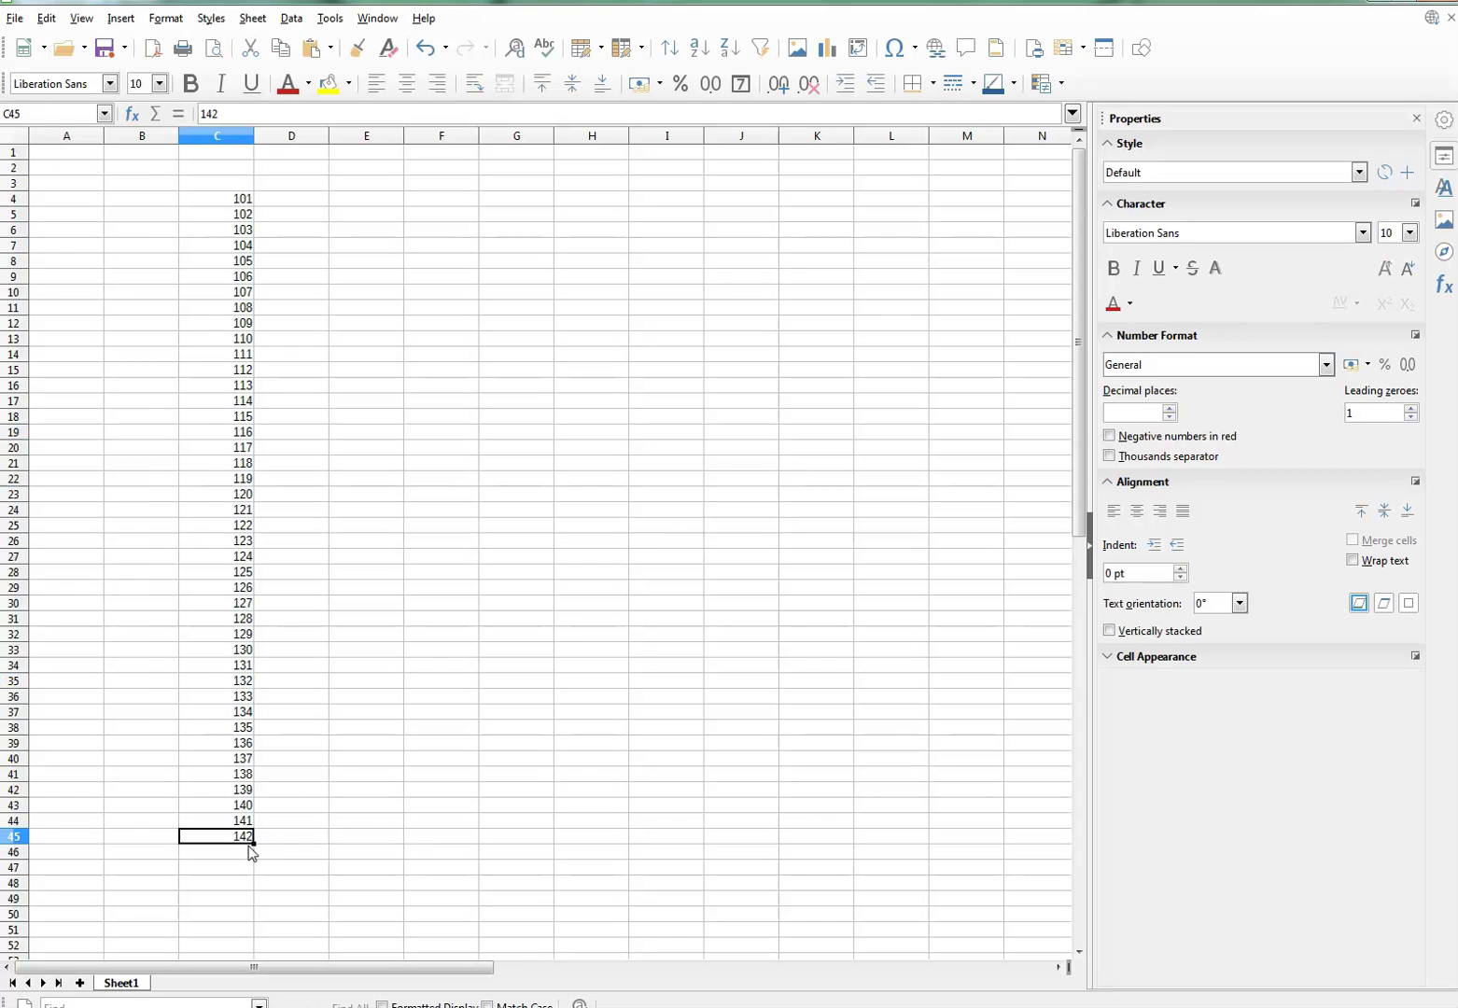
pyautogui.moveTo(255, 844); pyautogui.dragTo(274, 693)
pyautogui.press('Delete')
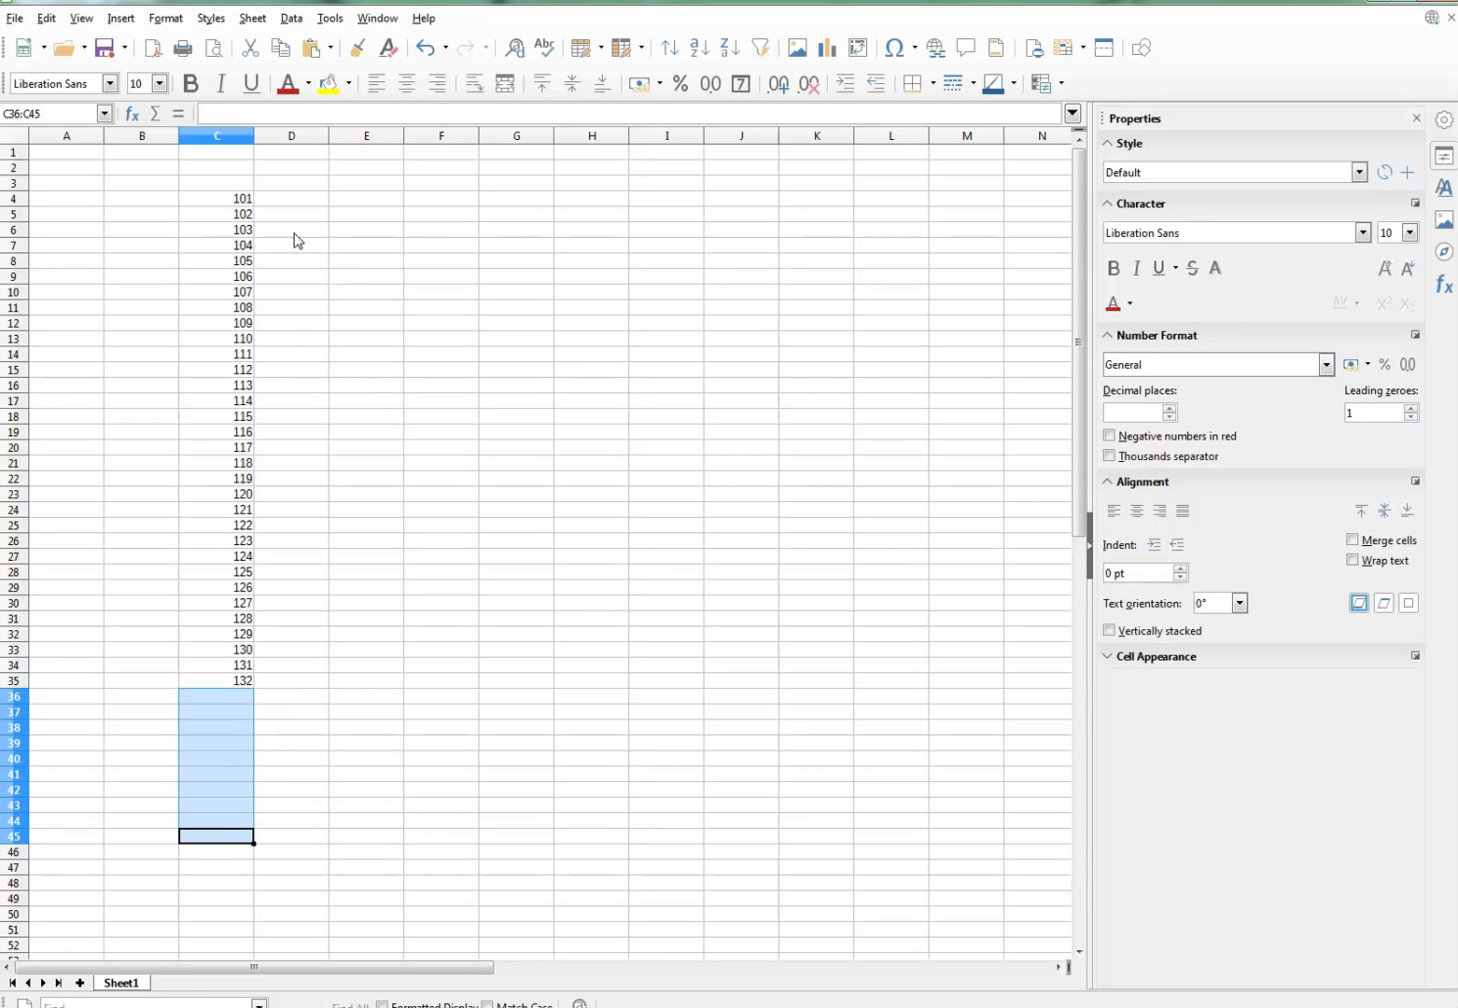
# - Sort the ticket numbers in C4:C35 by Column C in descending order
pyautogui.moveTo(245, 199); pyautogui.dragTo(226, 684)
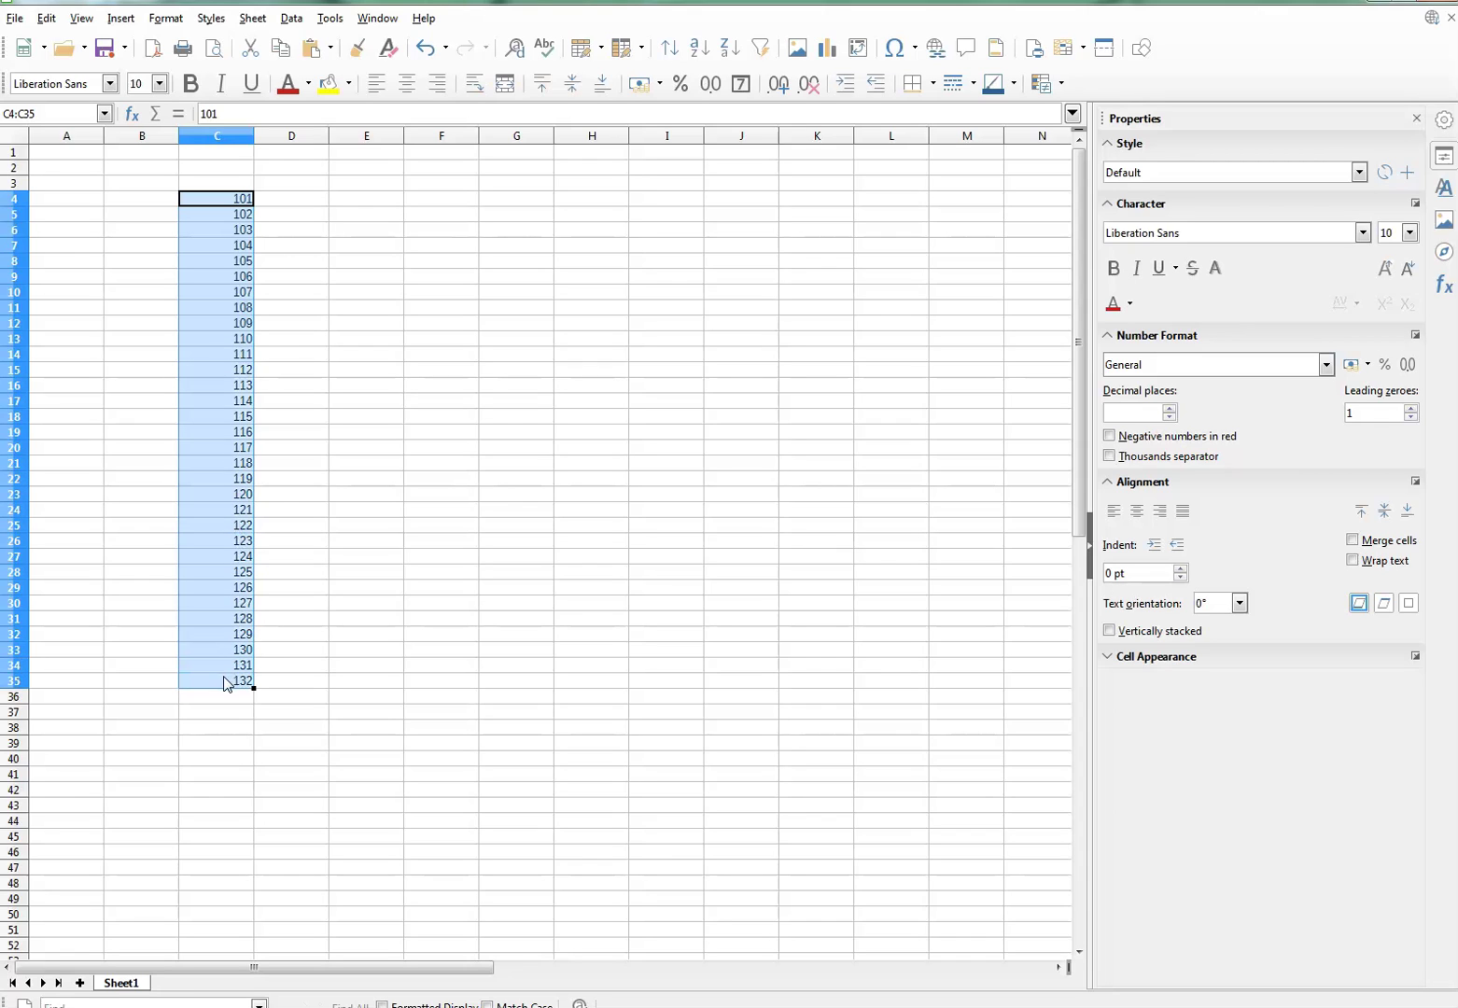
pyautogui.click(301, 20)
pyautogui.click(326, 44)
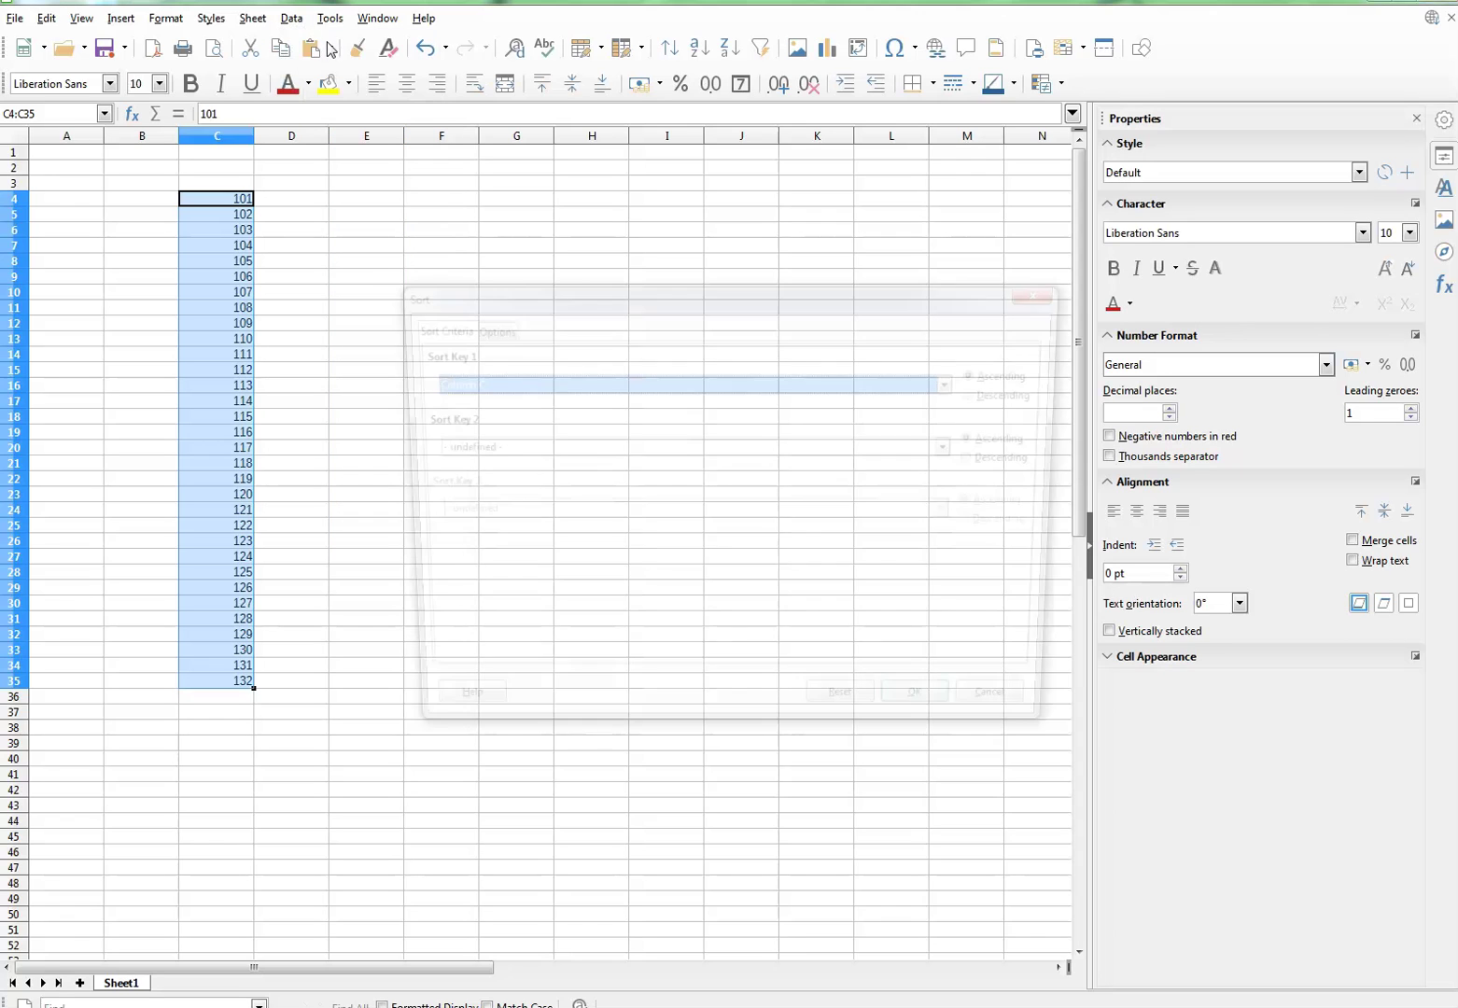
pyautogui.click(986, 393)
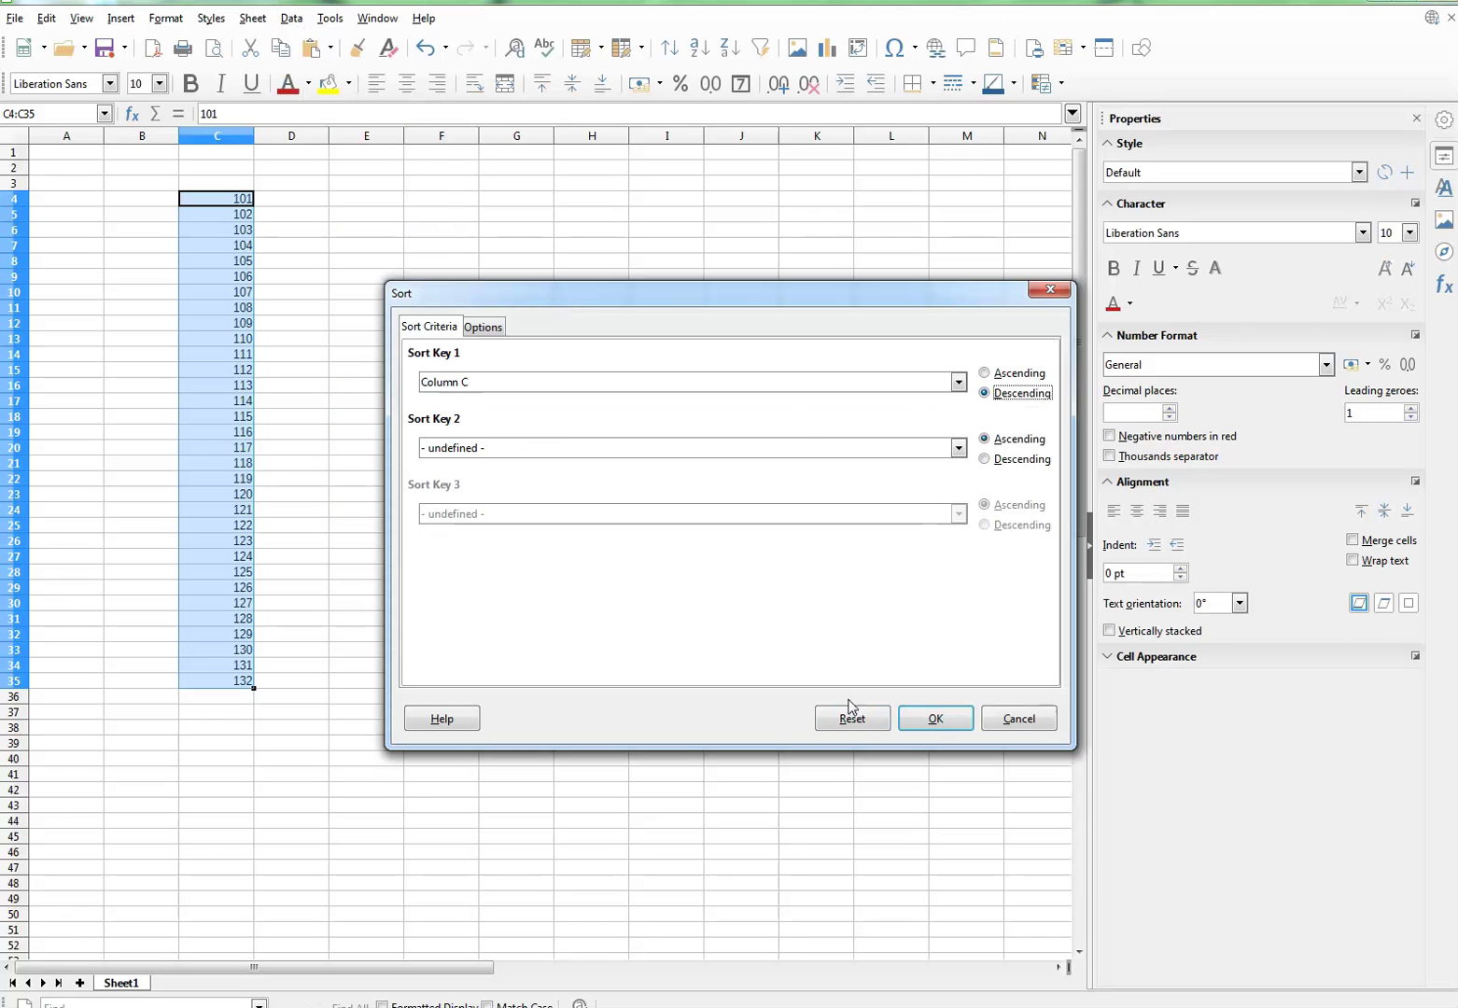
pyautogui.click(935, 719)
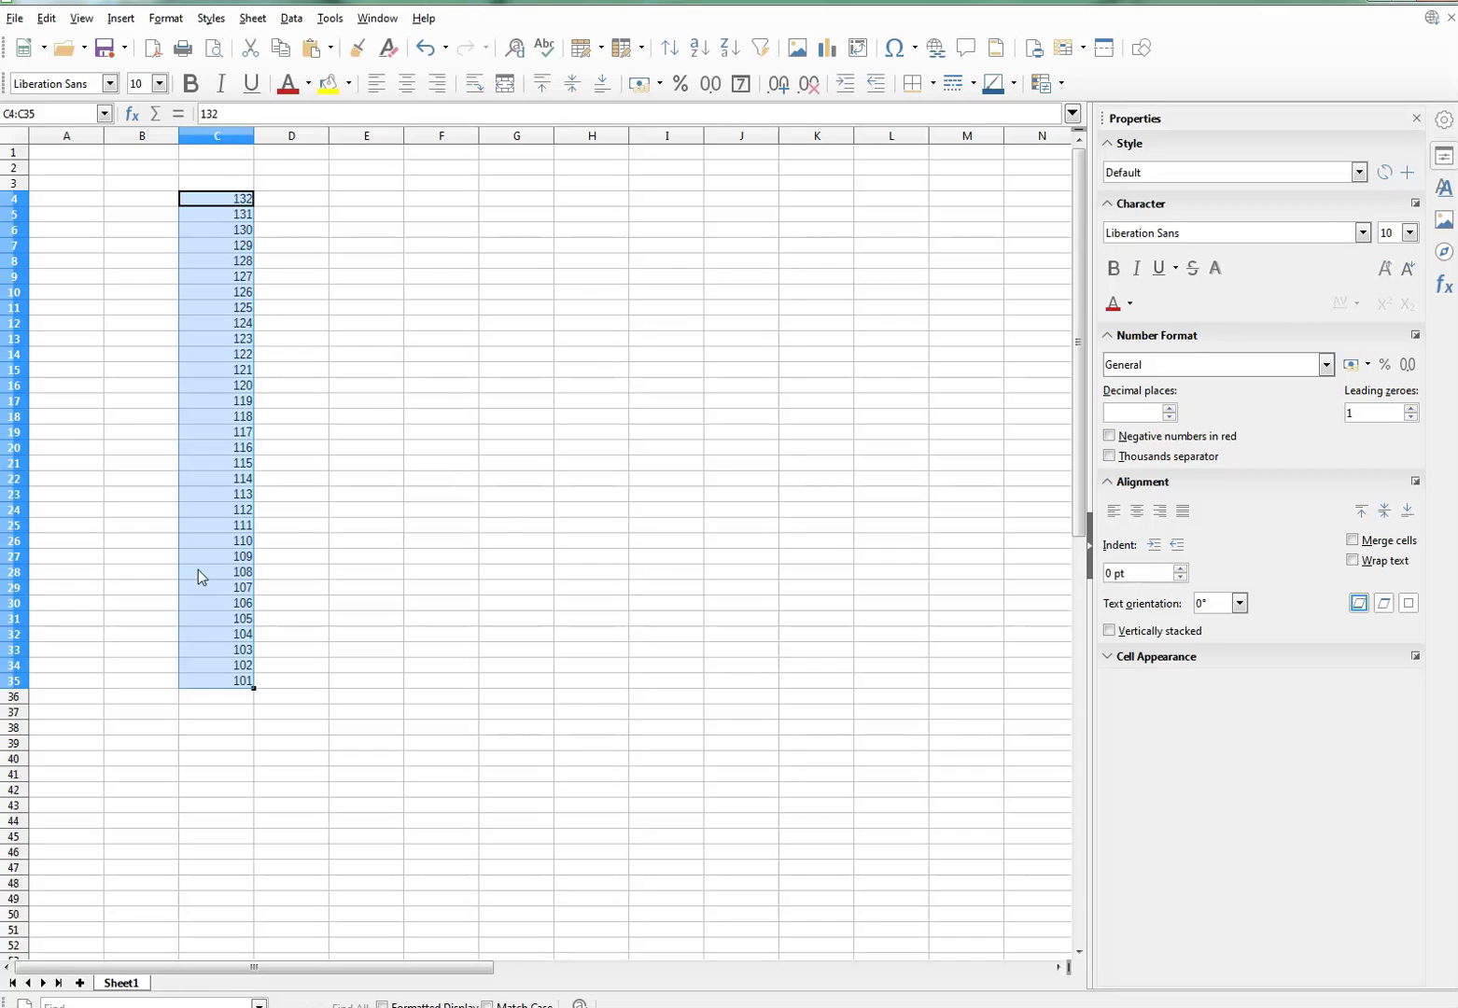
# - Cut the sorted ticket numbers from the spreadsheet and paste them into a blank Notepad document
pyautogui.rightClick(202, 454)
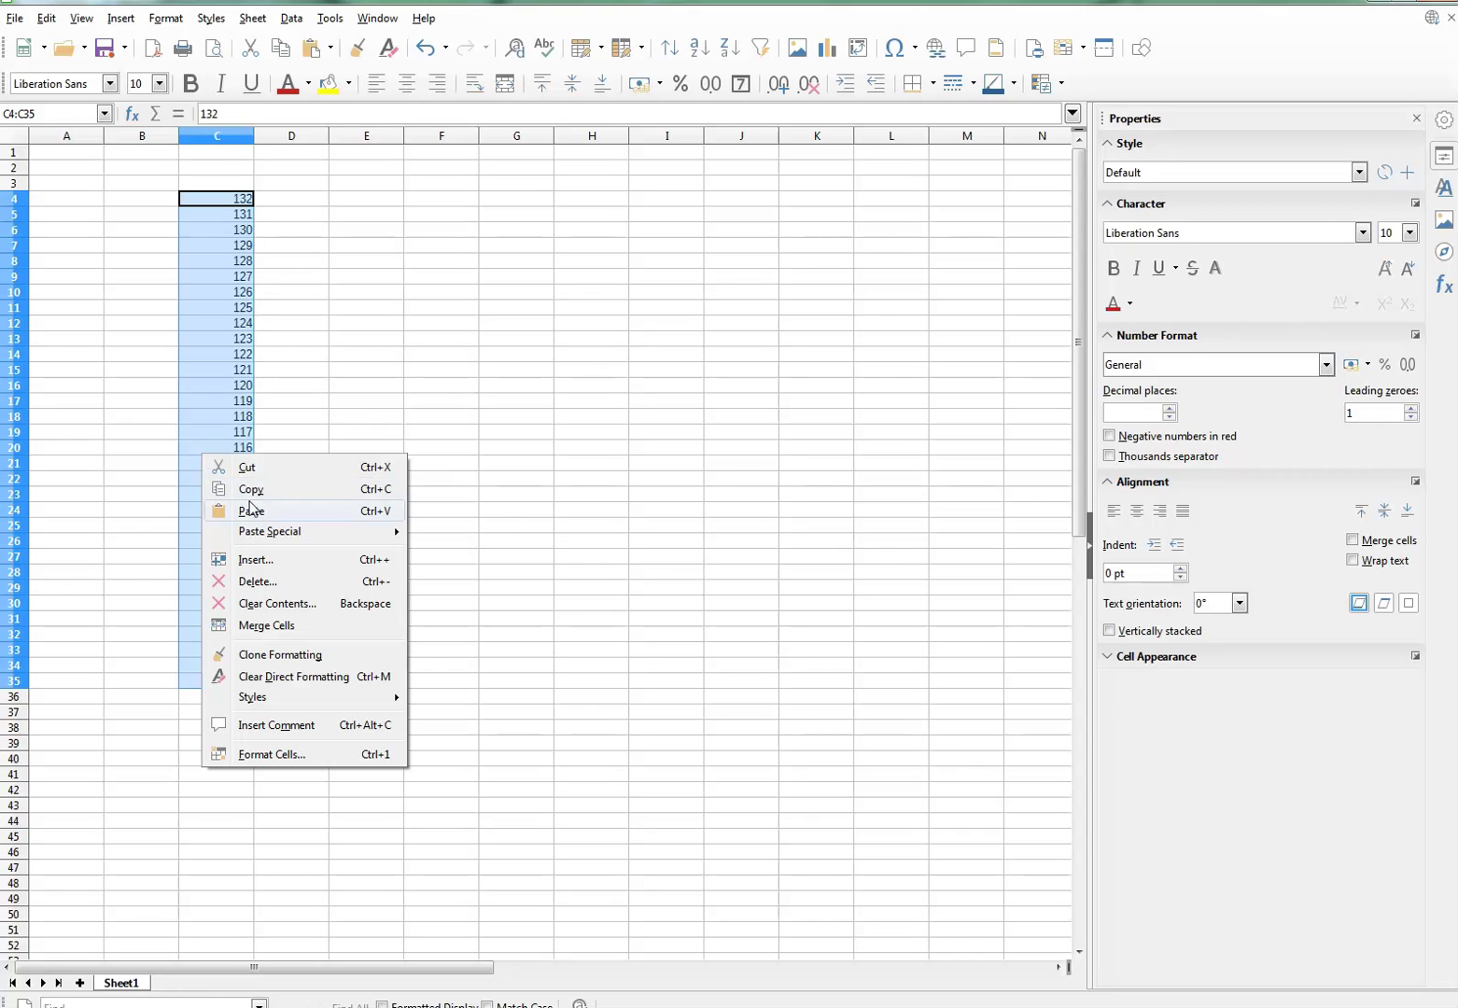
pyautogui.click(250, 470)
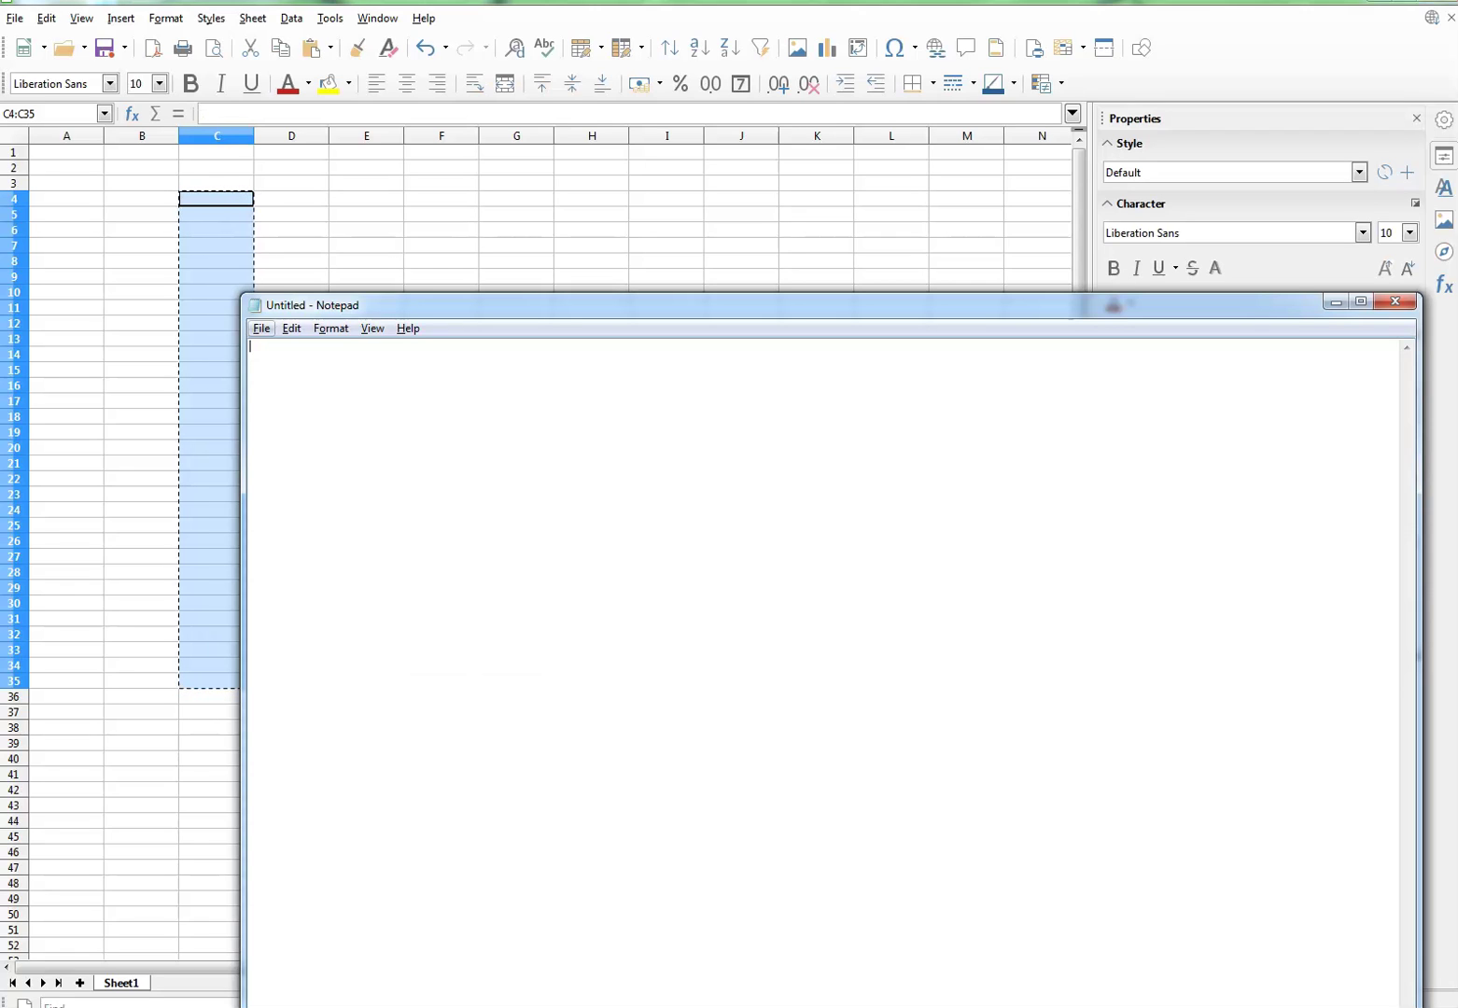
pyautogui.hotkey('ctrl', 'v')
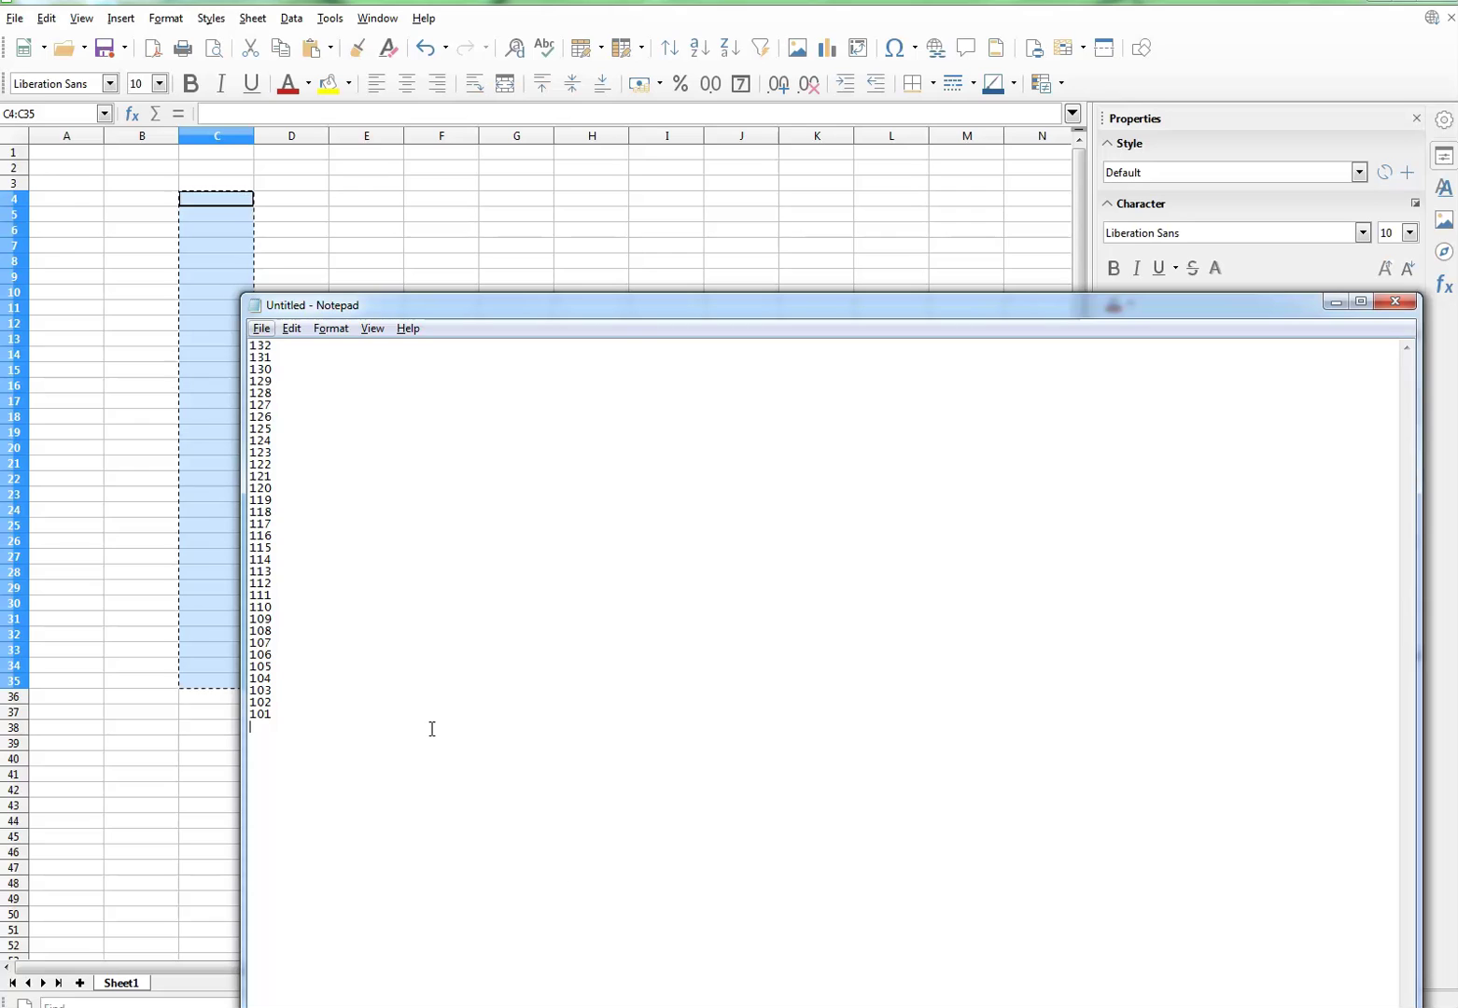
# - Copy the whole number list from Notepad, paste it on page 1 in CorelDRAW, and move it about 2.1 inches left
pyautogui.moveTo(250, 346); pyautogui.dragTo(326, 728)
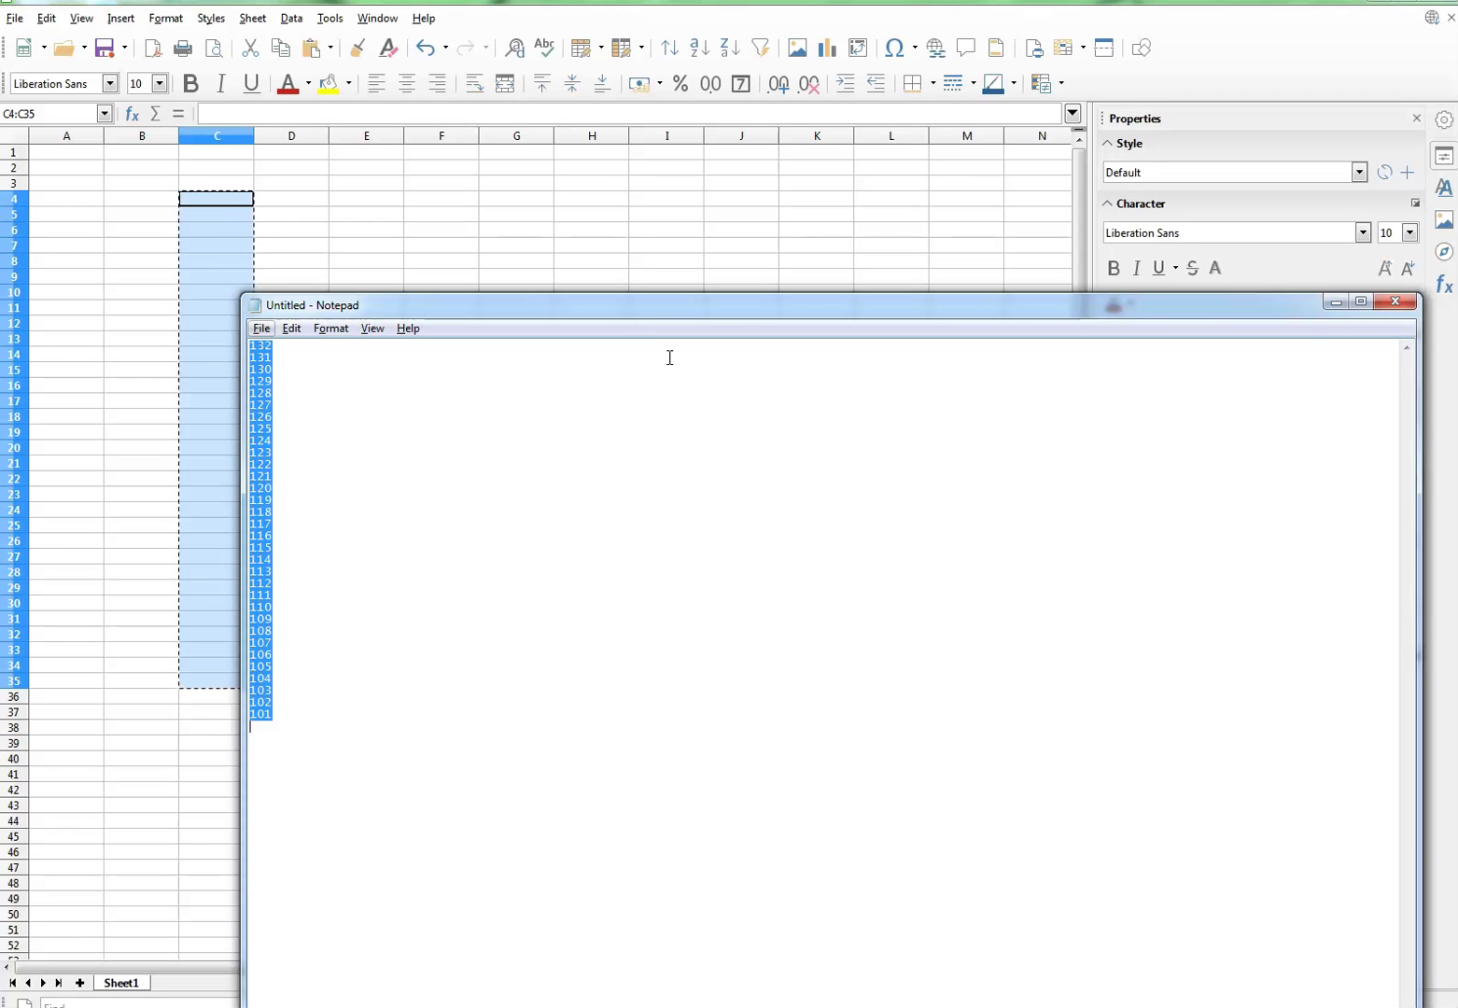
pyautogui.click(612, 266)
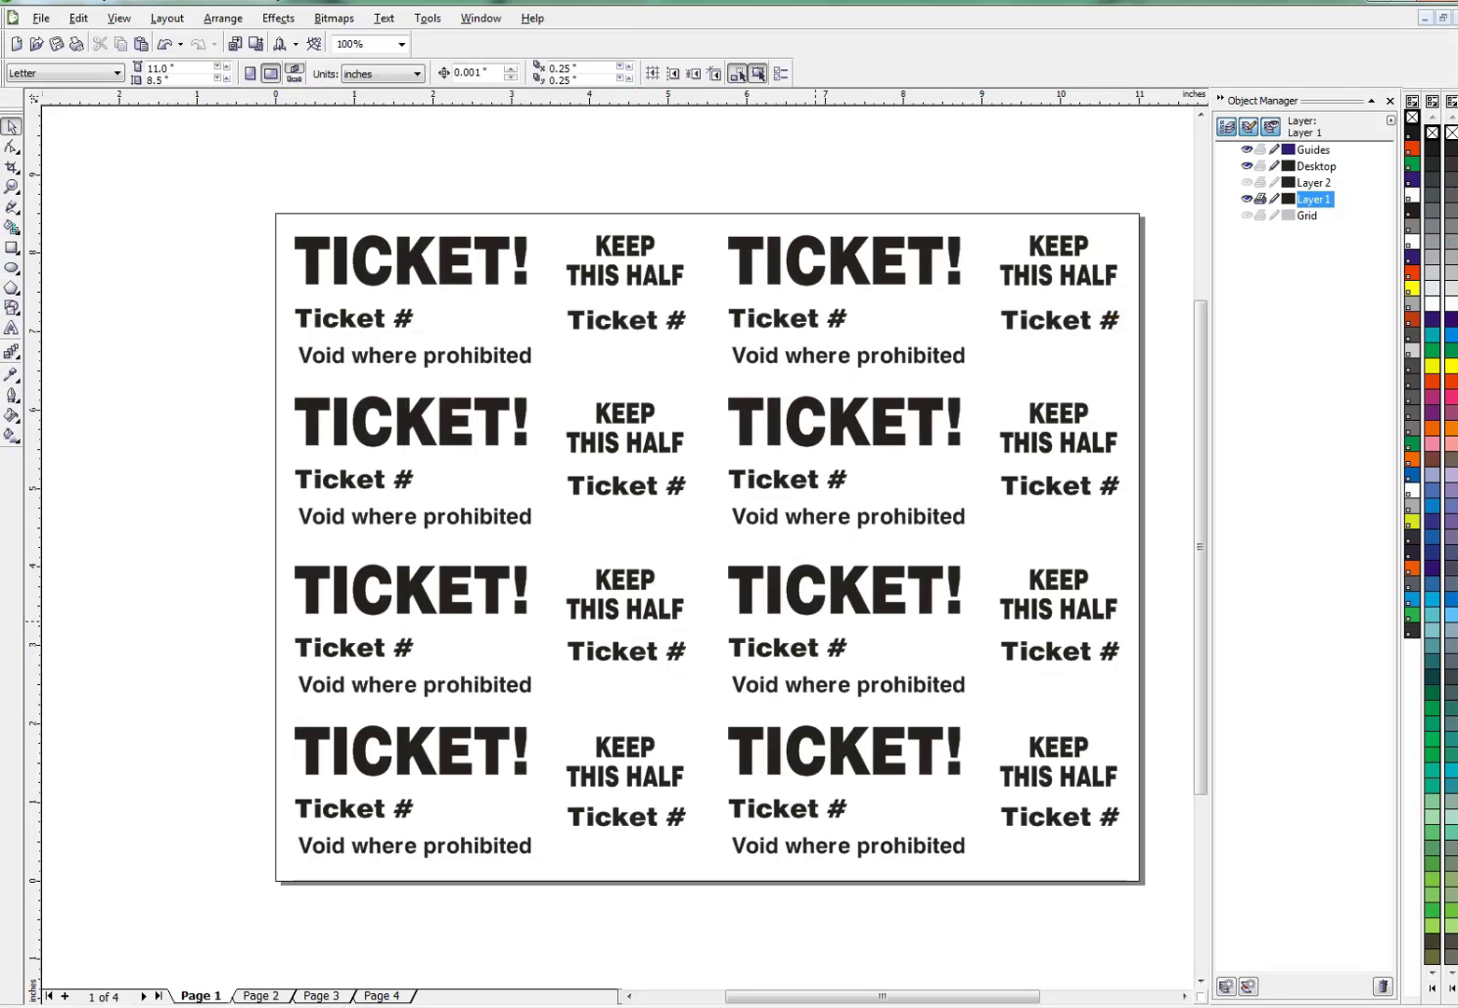
pyautogui.moveTo(816, 996); pyautogui.dragTo(781, 999)
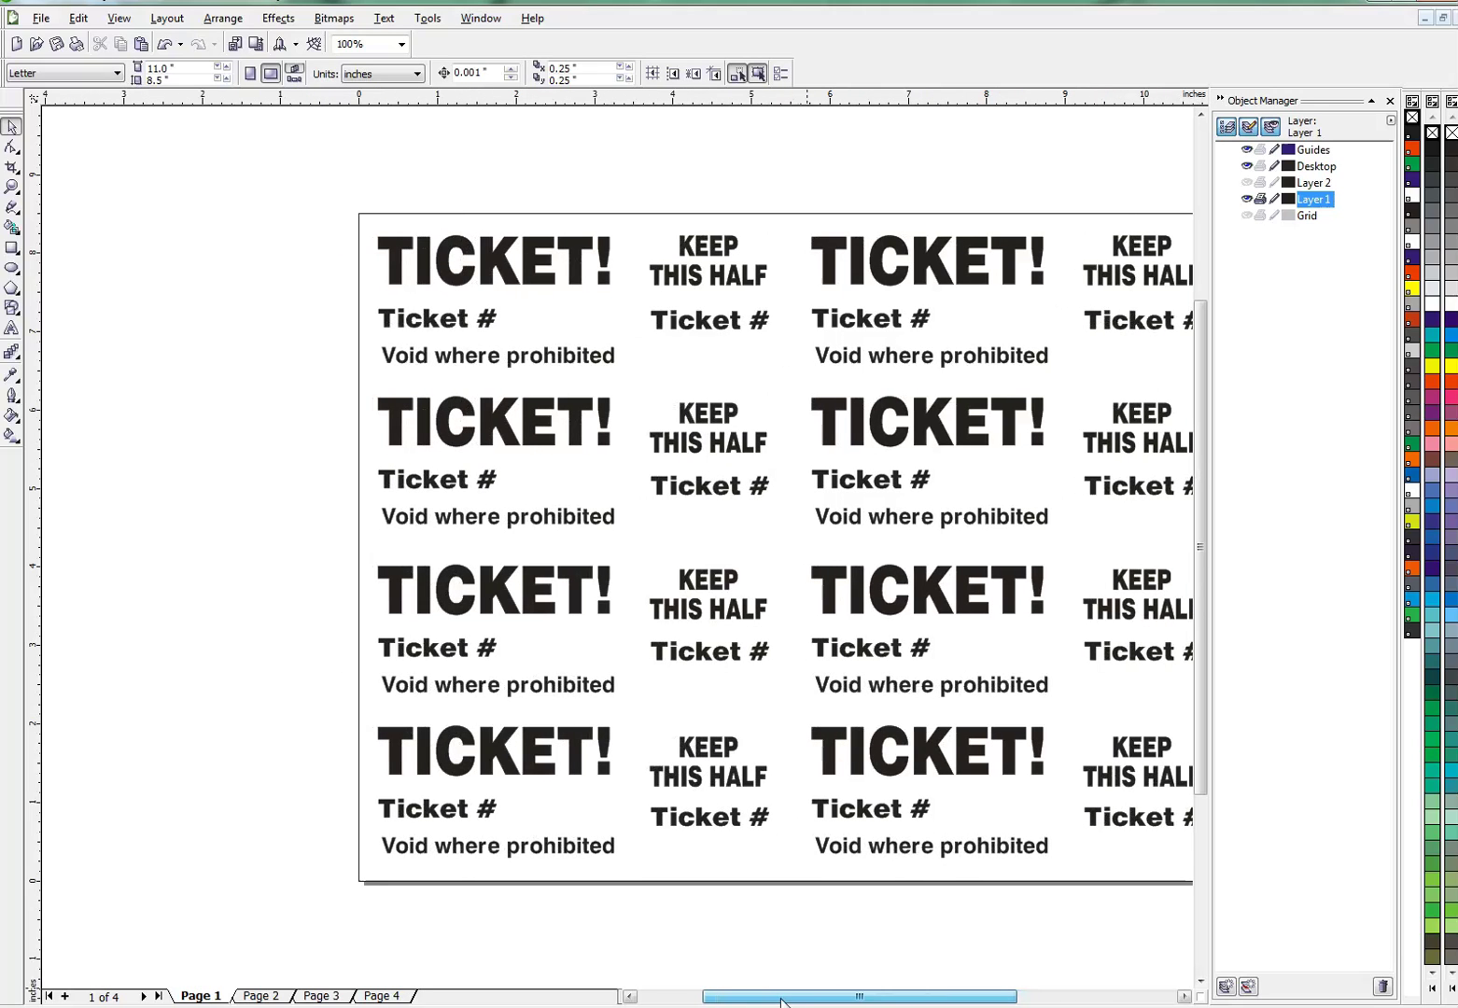
pyautogui.hotkey('ctrl', 'v')
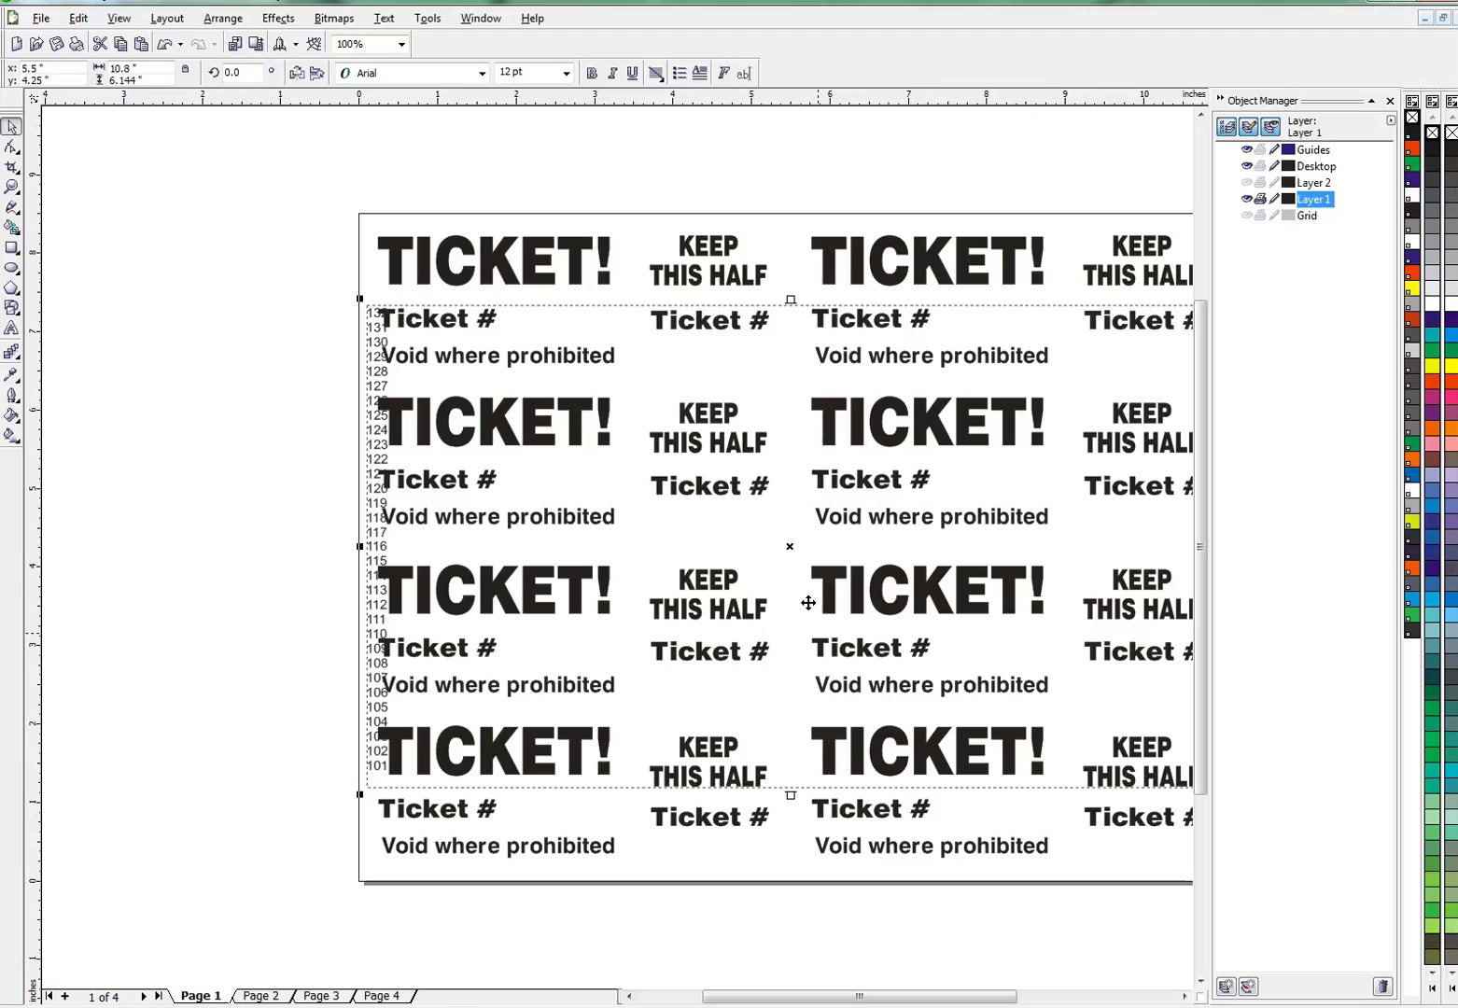
pyautogui.moveTo(790, 548); pyautogui.dragTo(628, 555)
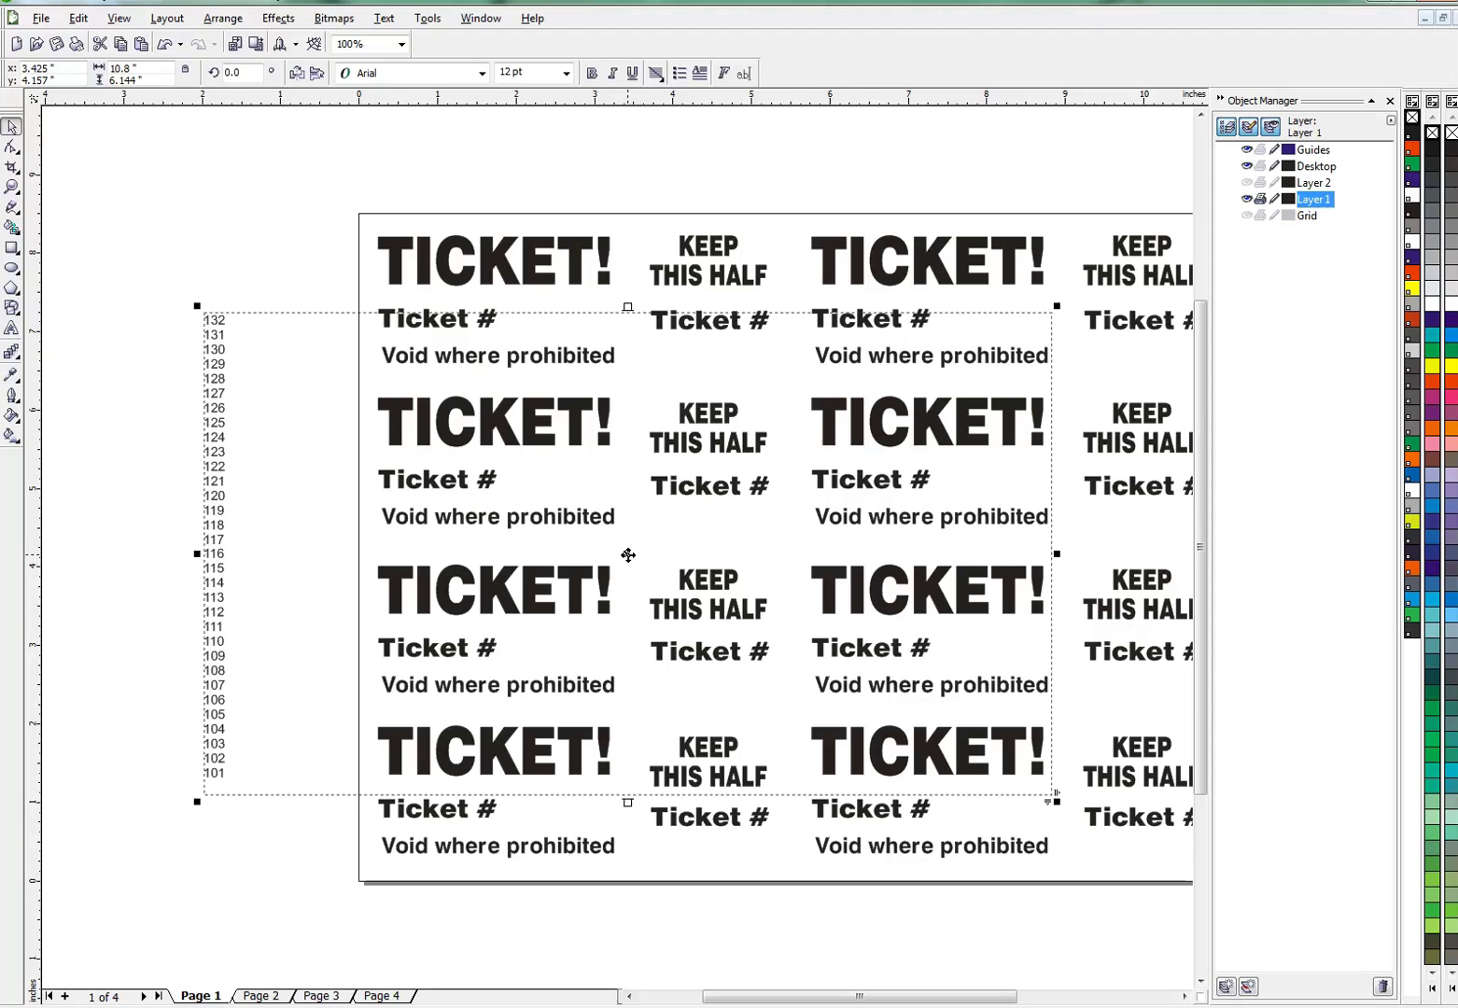
# - Convert the pasted number list to artistic text and set its font to Clarendon Blk BT
pyautogui.hotkey('ctrl', 'F8')
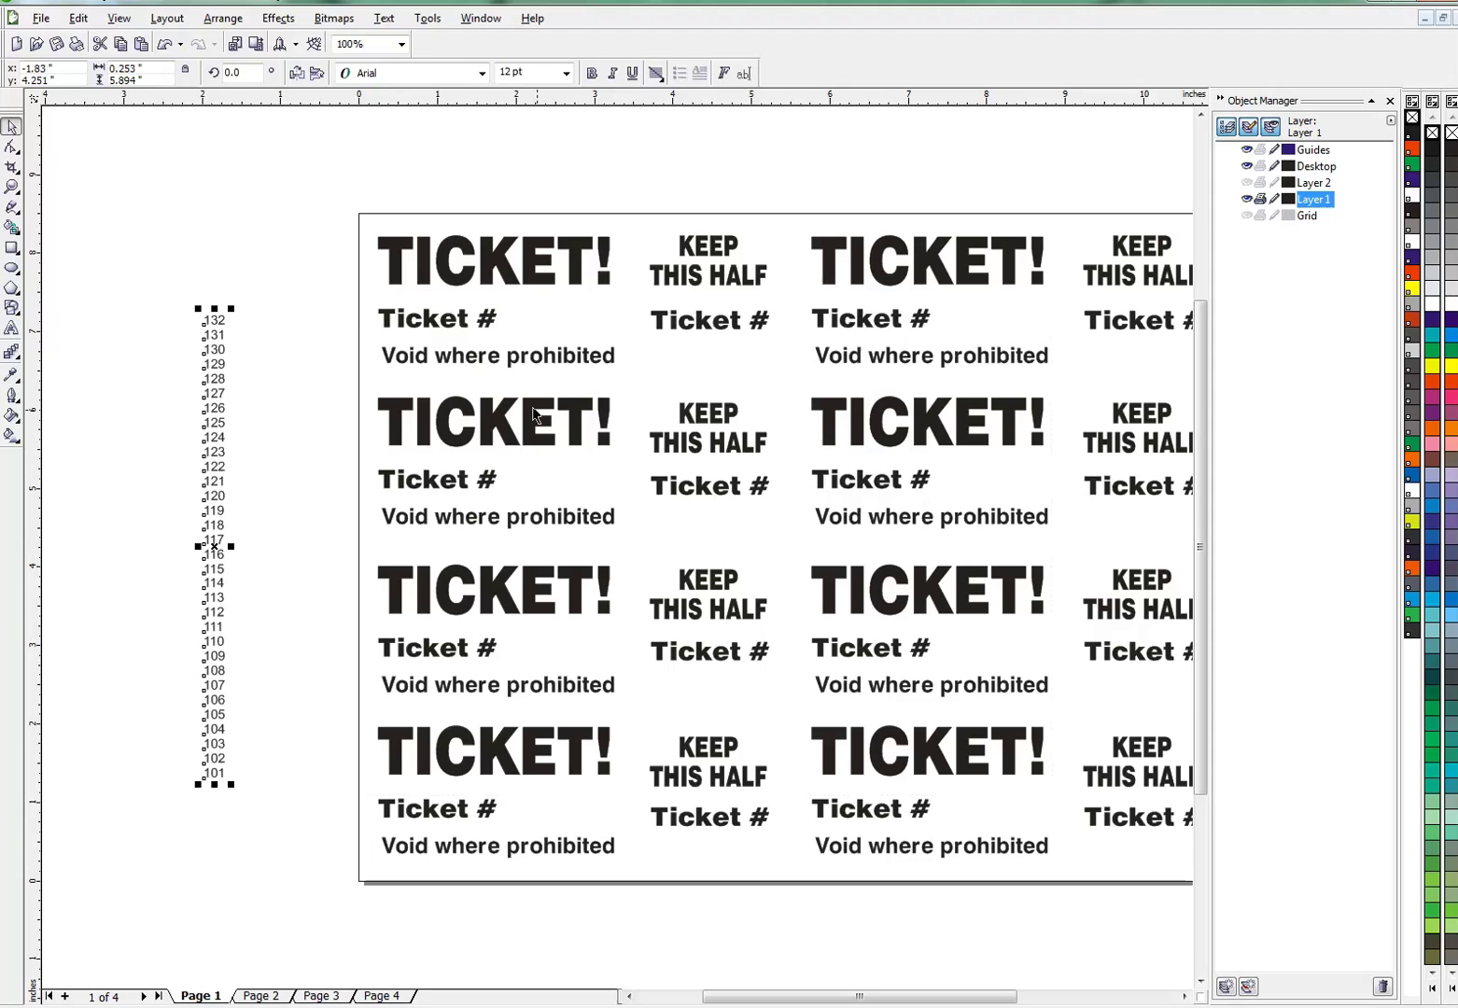
pyautogui.click(385, 19)
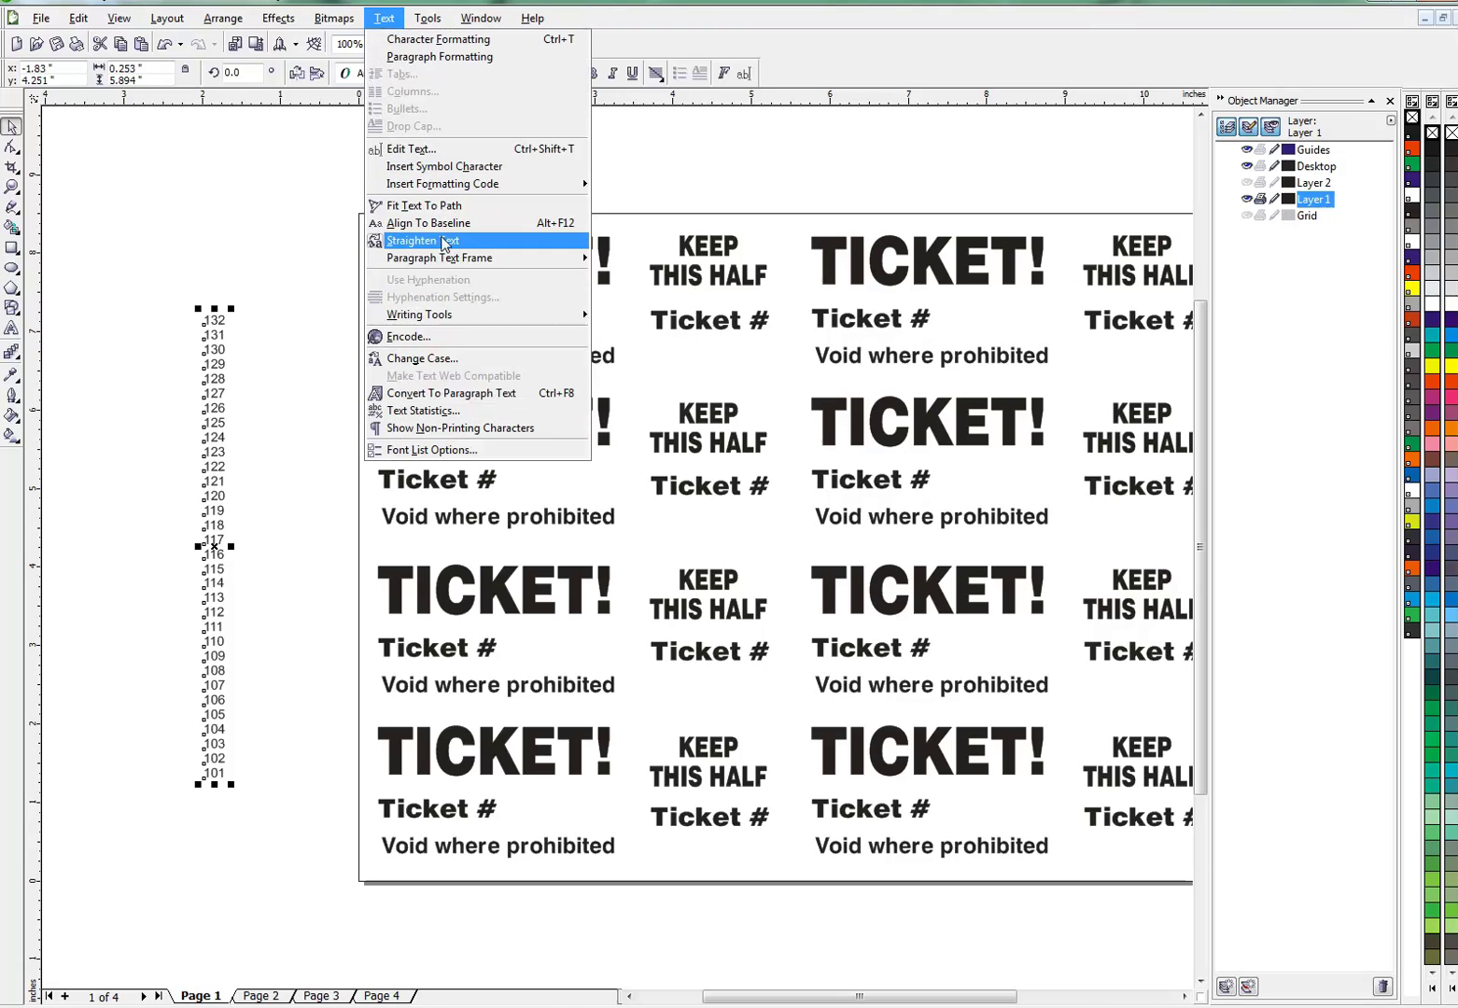
pyautogui.click(277, 124)
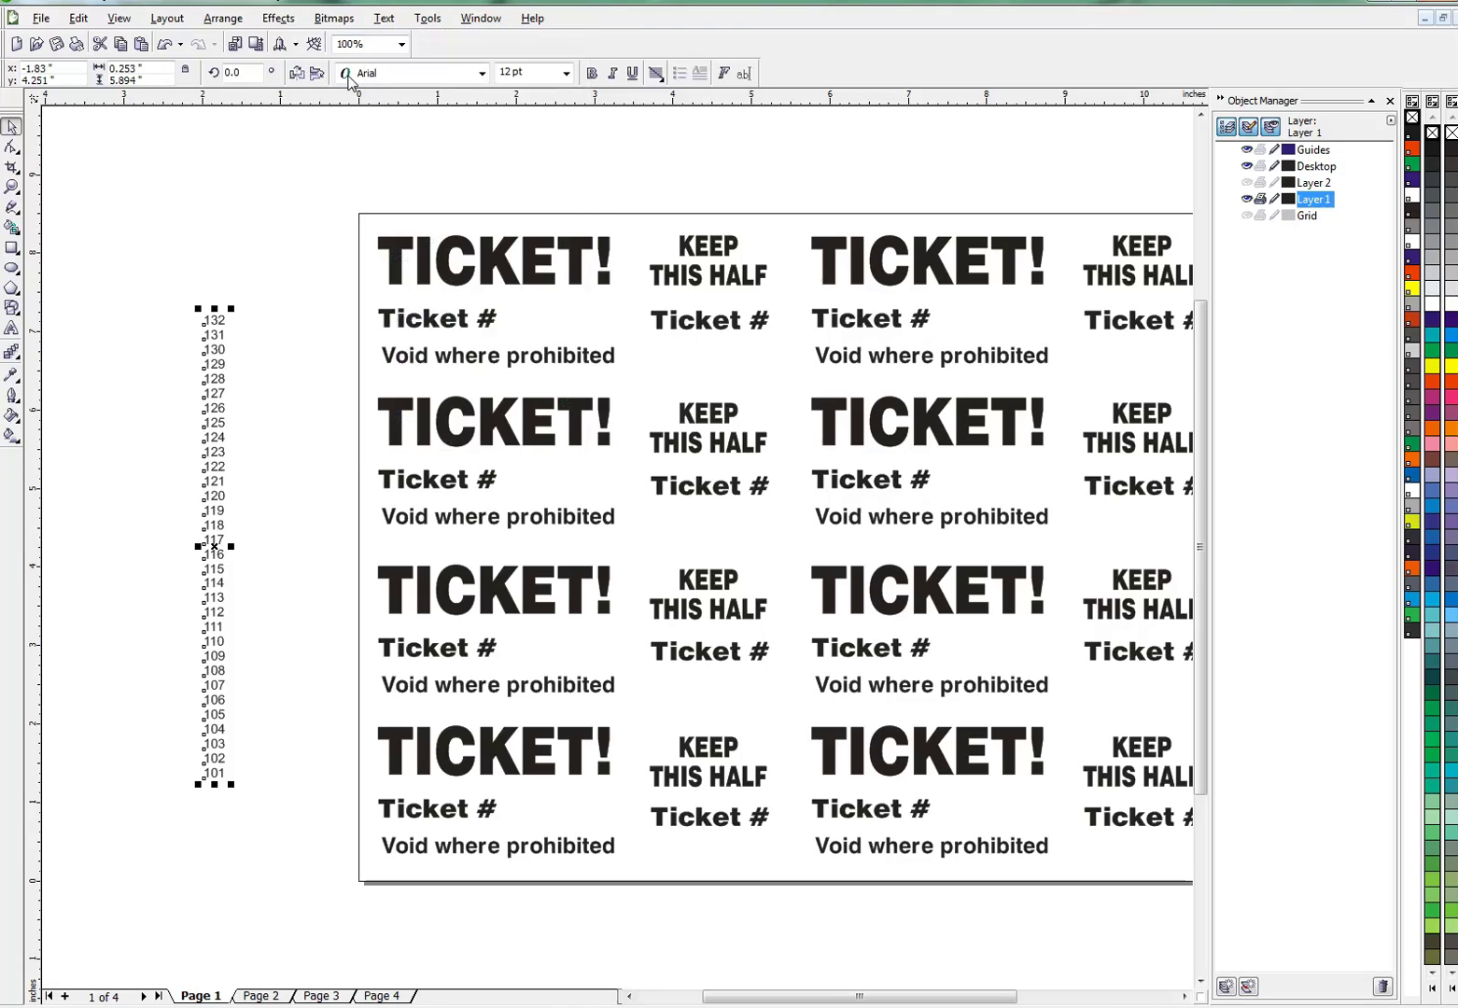
pyautogui.click(483, 75)
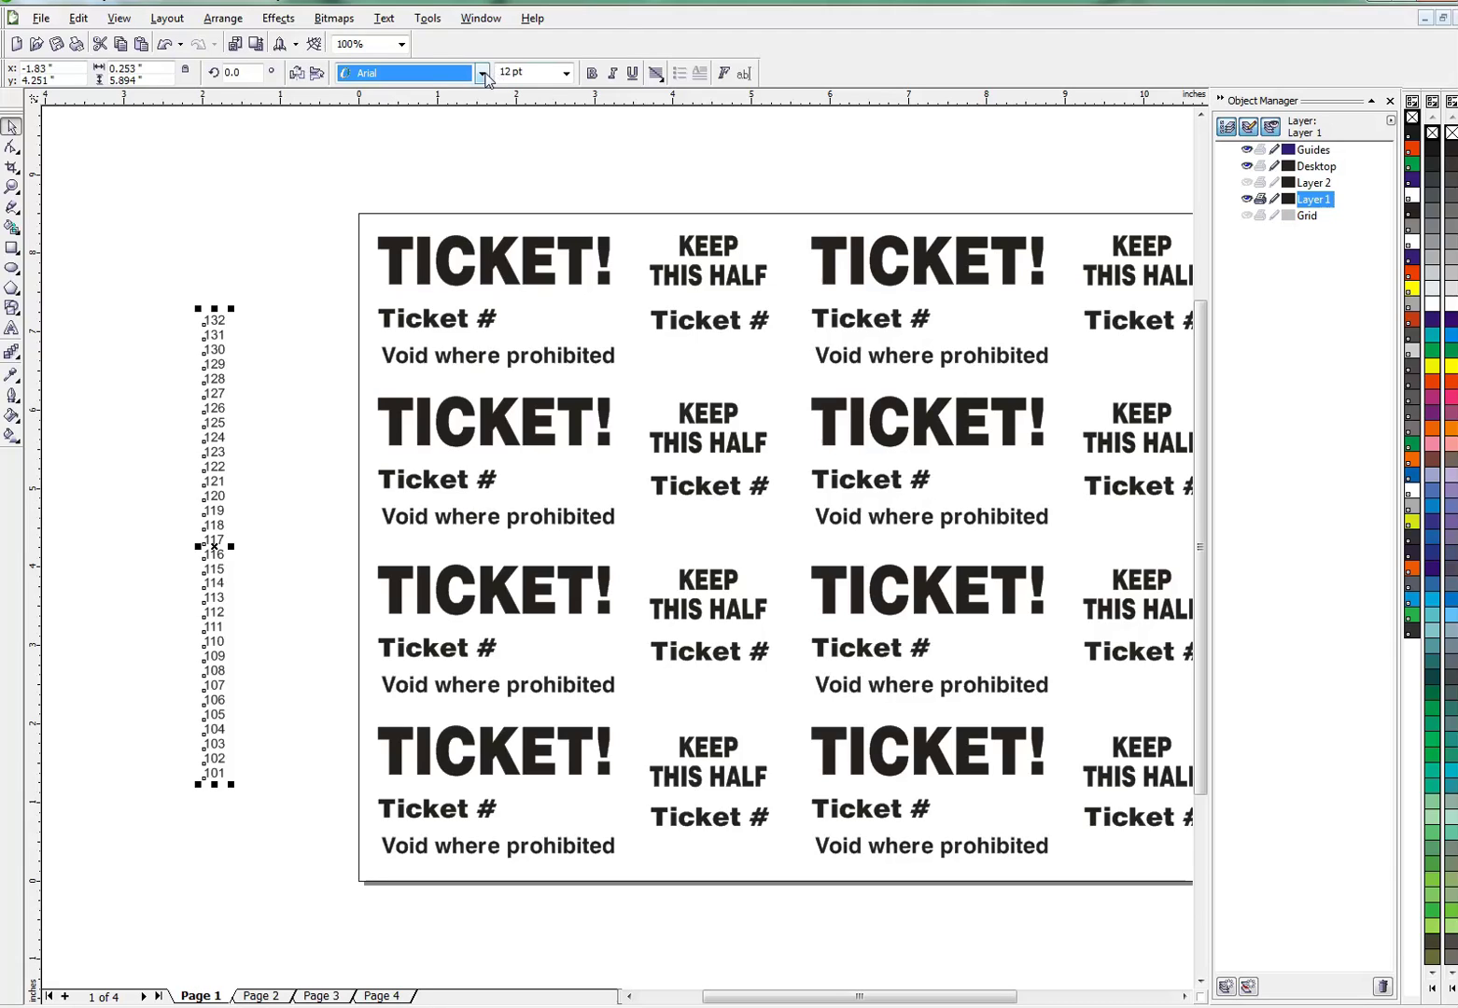
pyautogui.click(483, 75)
pyautogui.click(455, 113)
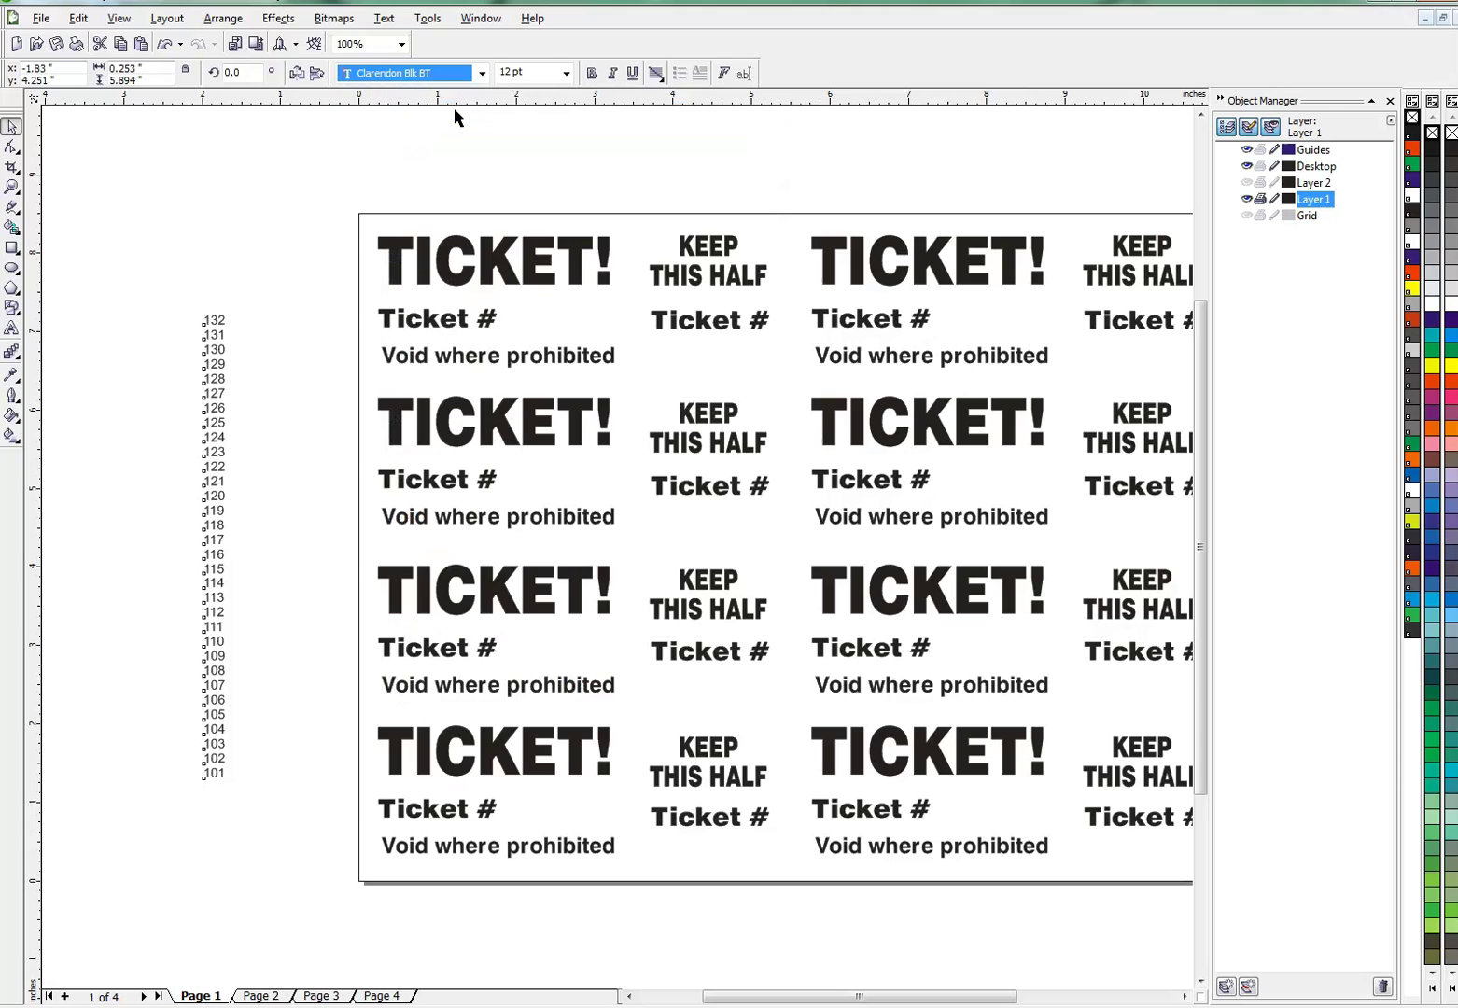
# - Enlarge the number list proportionally beside the page to about 21.2 pt
pyautogui.moveTo(232, 310); pyautogui.dragTo(424, 170)
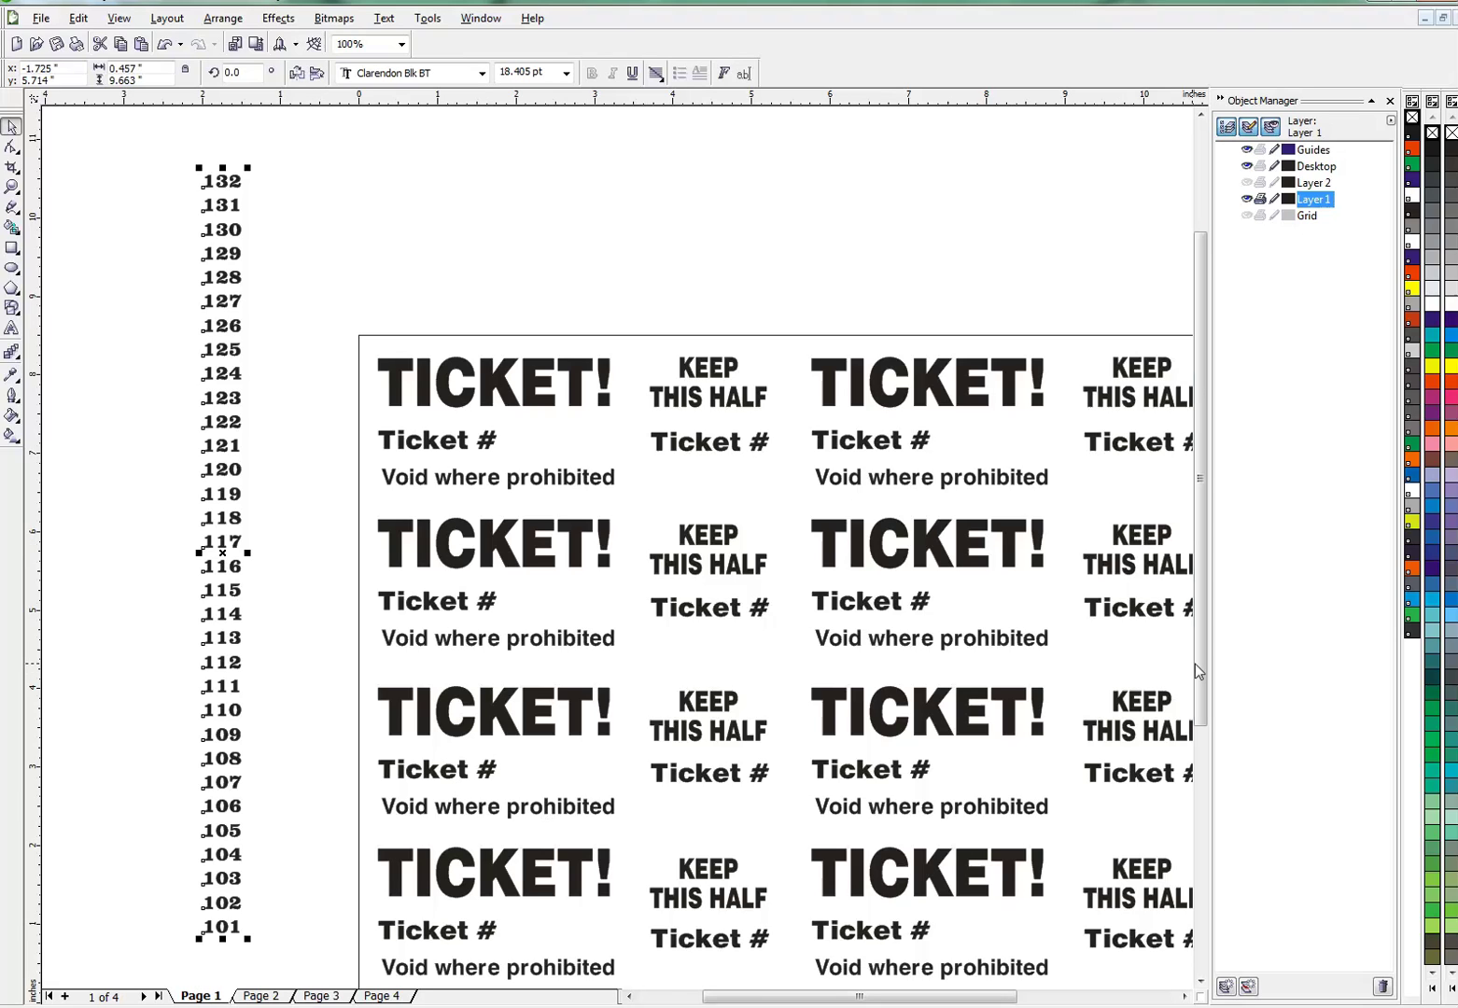
pyautogui.moveTo(1199, 663); pyautogui.dragTo(1204, 723)
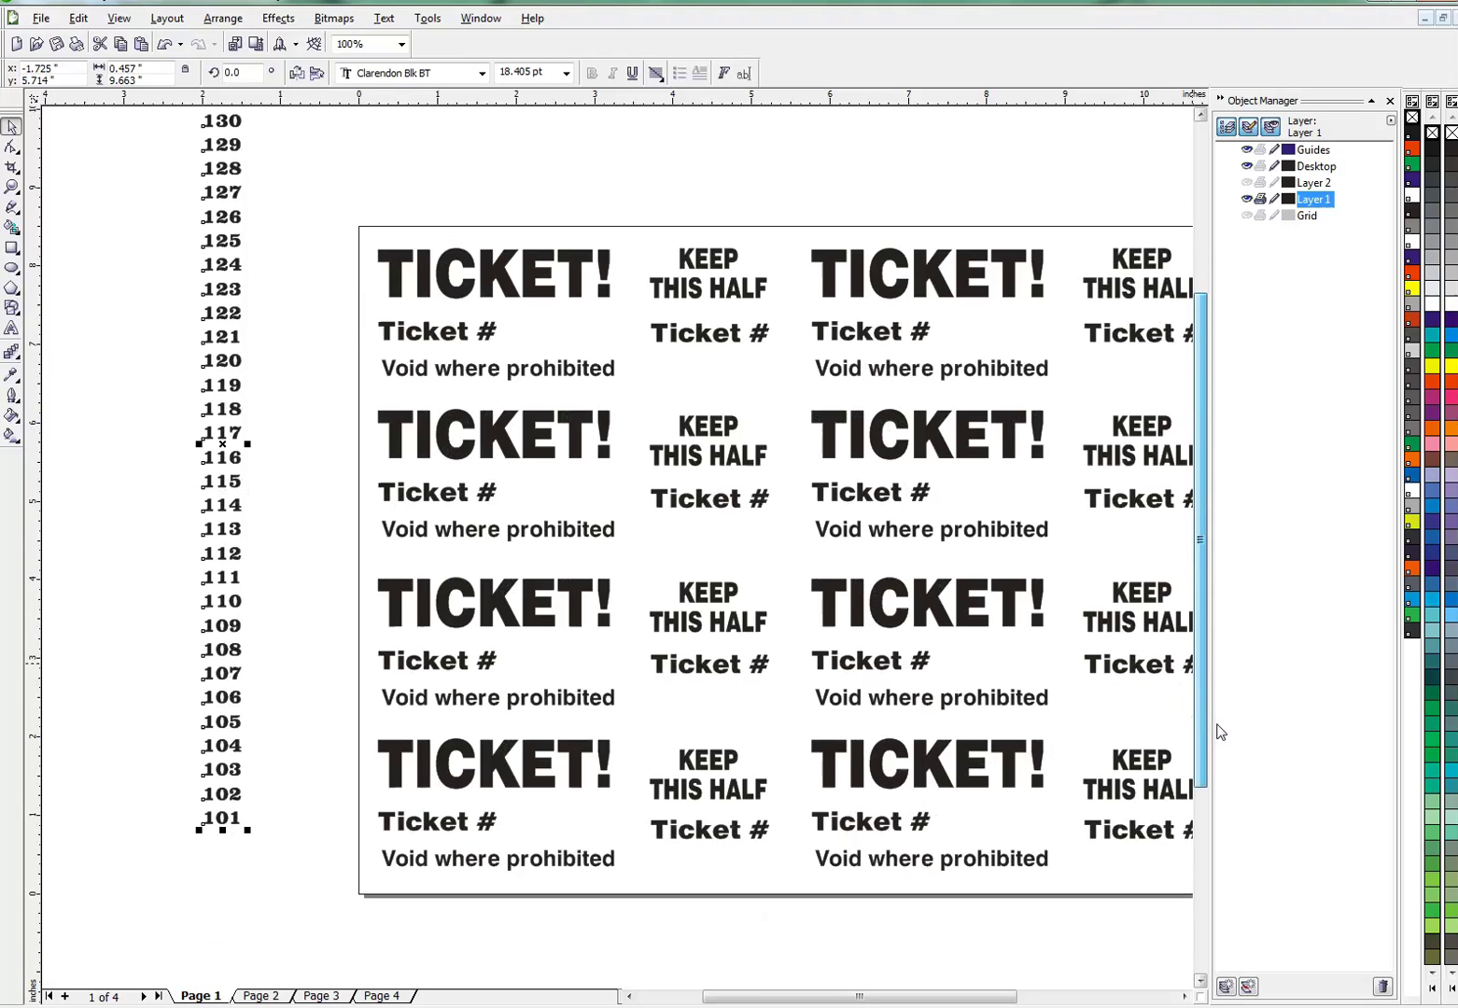
pyautogui.moveTo(198, 828); pyautogui.dragTo(130, 936)
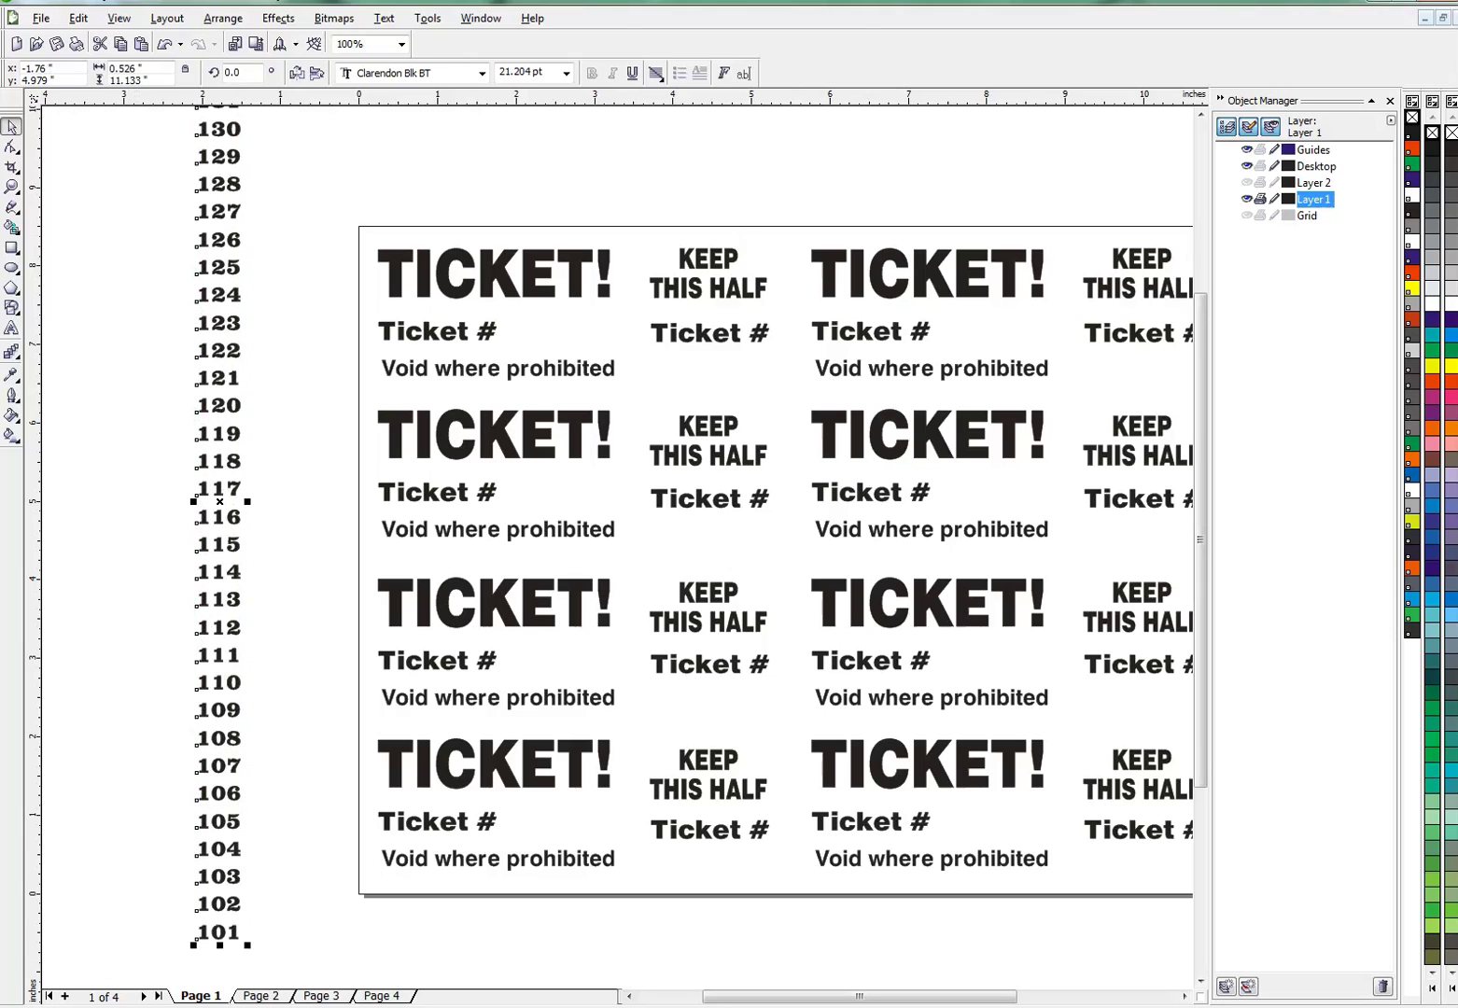
# - Tighten the number list's line spacing with the Shape tool until the list is about 7.35 inches tall
pyautogui.click(11, 147)
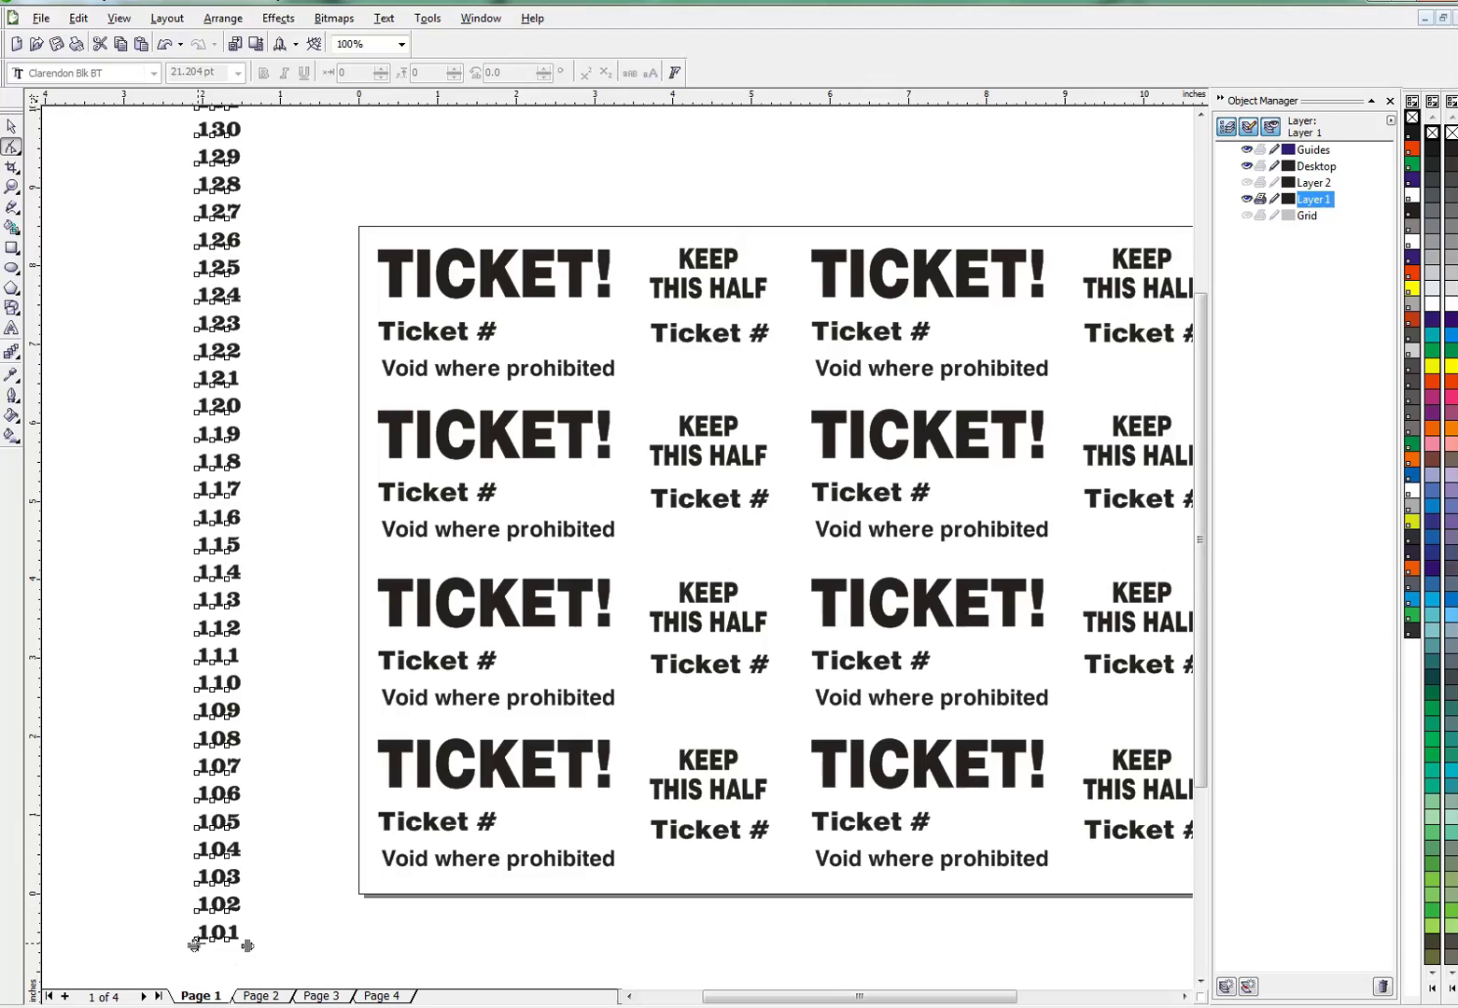
pyautogui.moveTo(194, 943); pyautogui.dragTo(194, 647)
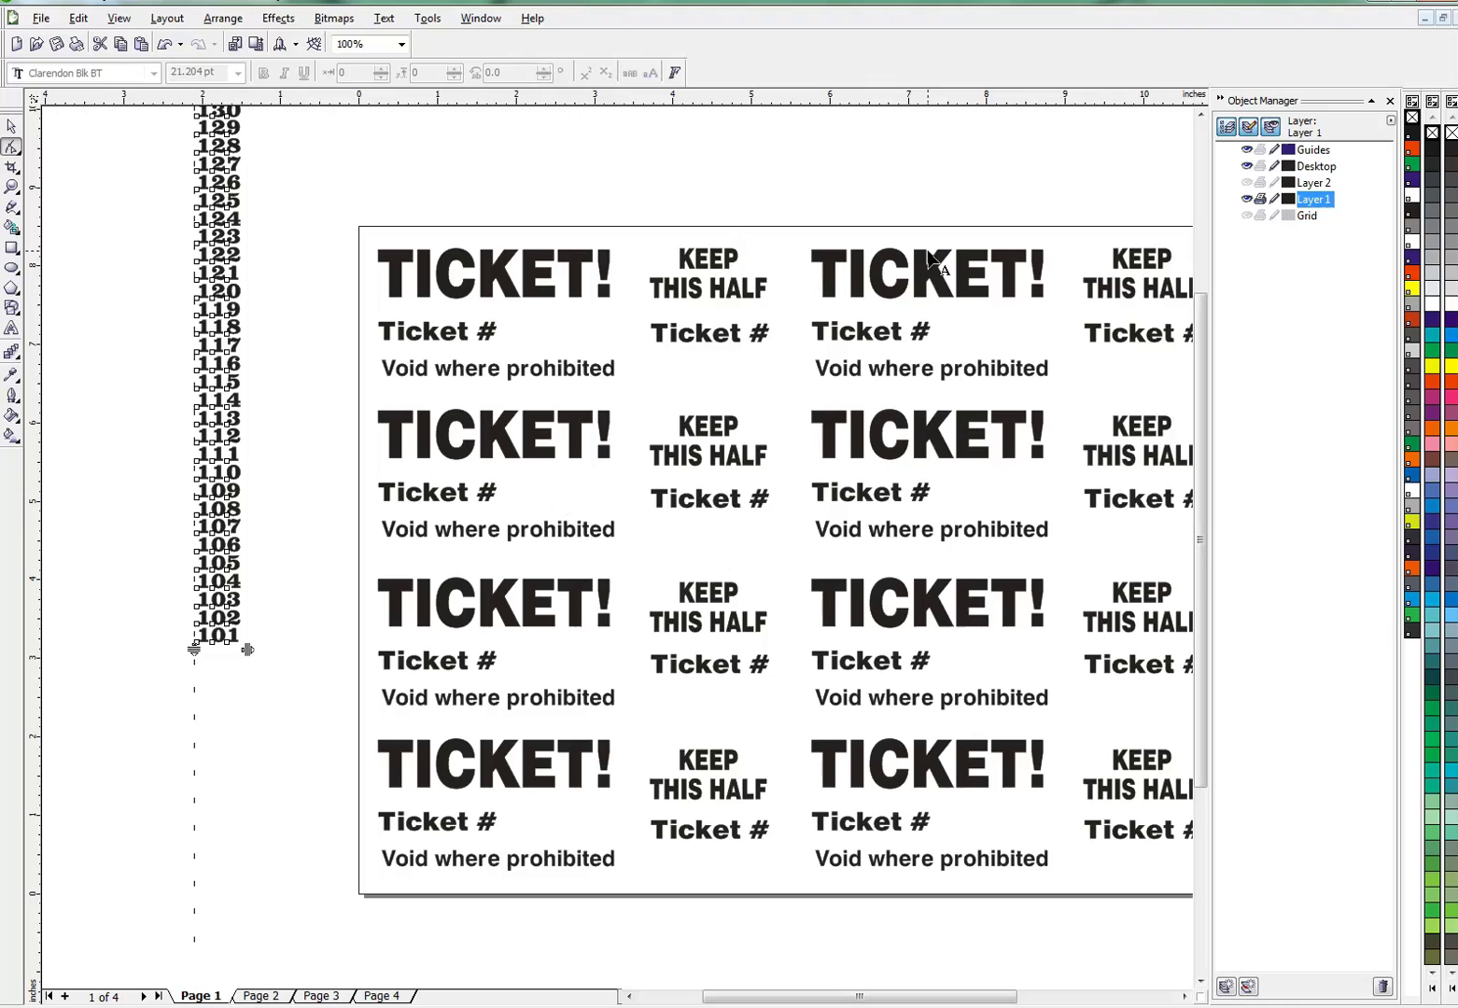
pyautogui.click(1200, 113)
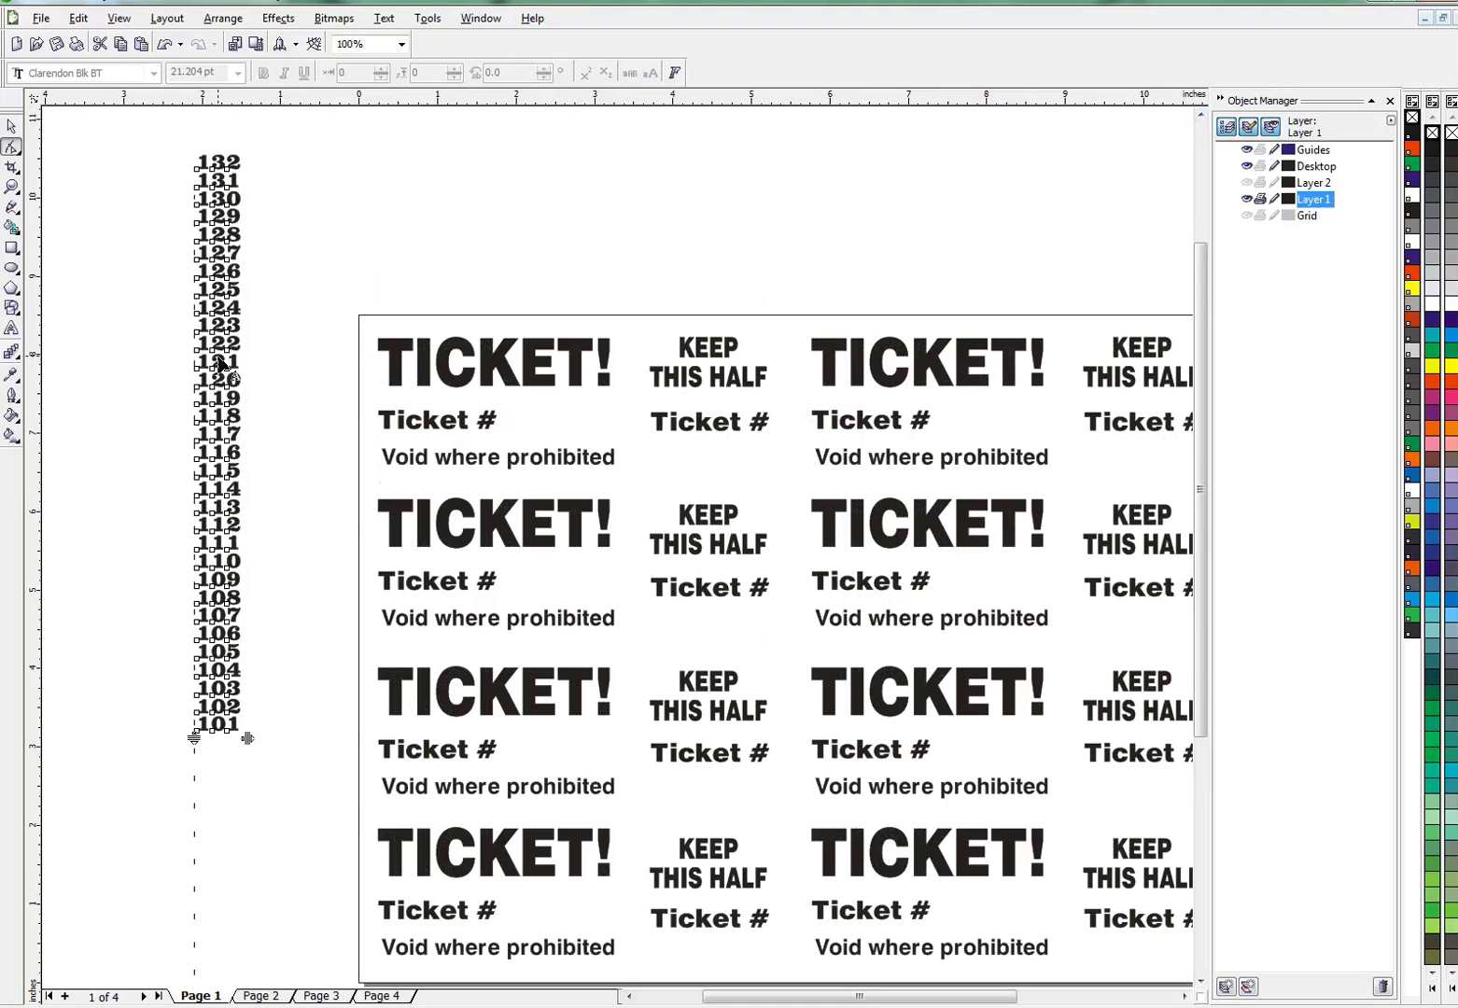
# - Enlarge the number list proportionally to about 30 pt and move it down about 0.86 inches beside the page
pyautogui.click(12, 128)
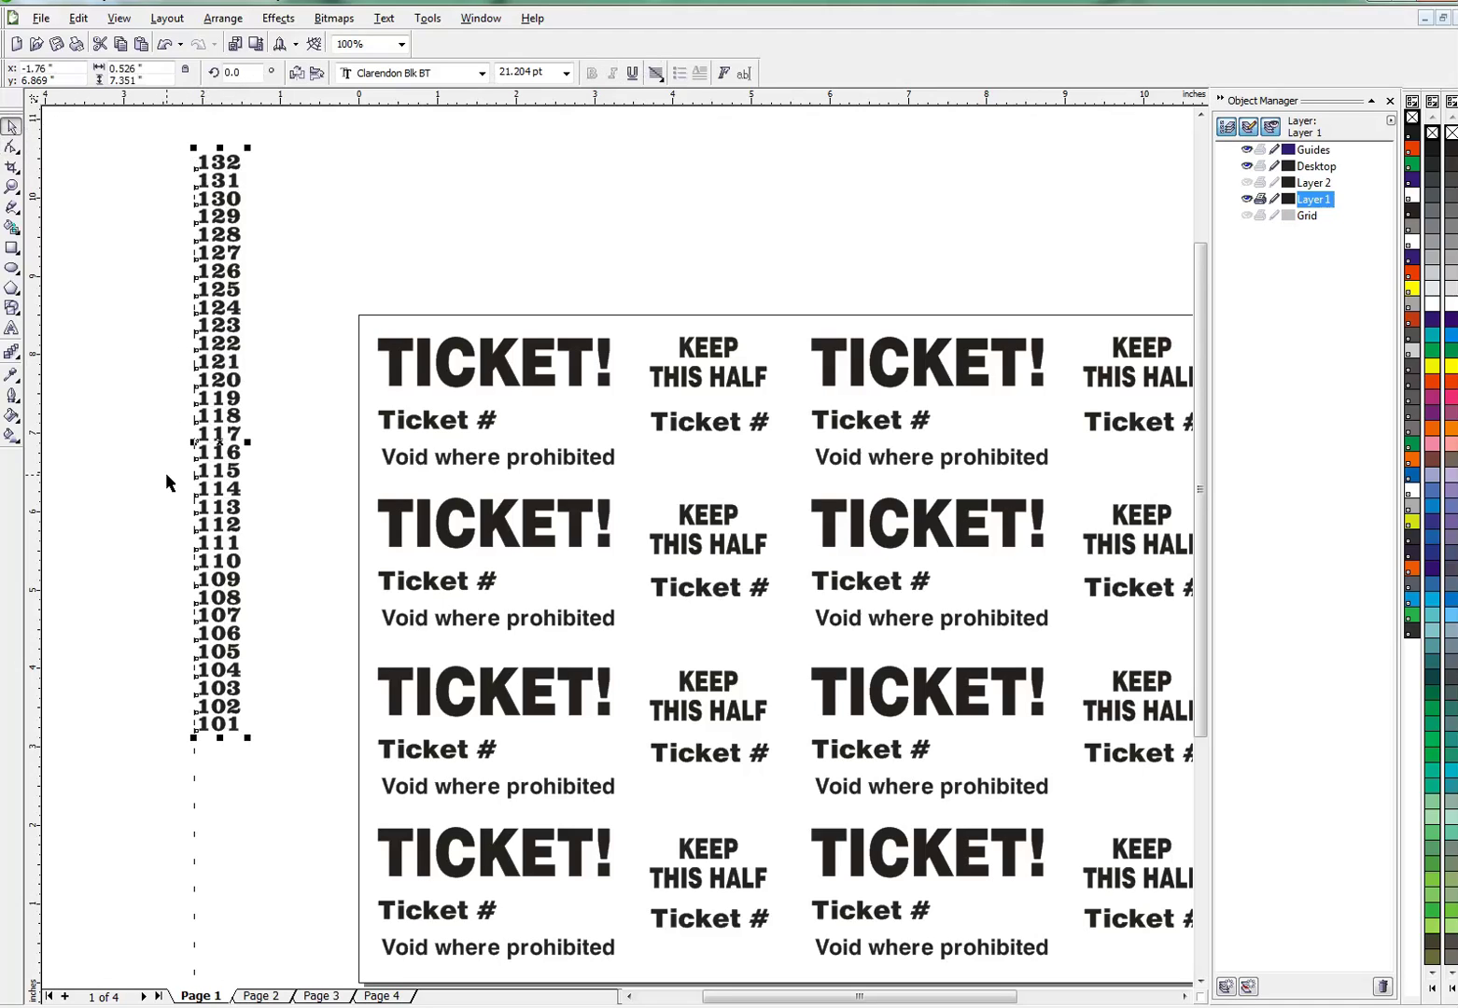
pyautogui.moveTo(194, 738); pyautogui.dragTo(56, 976)
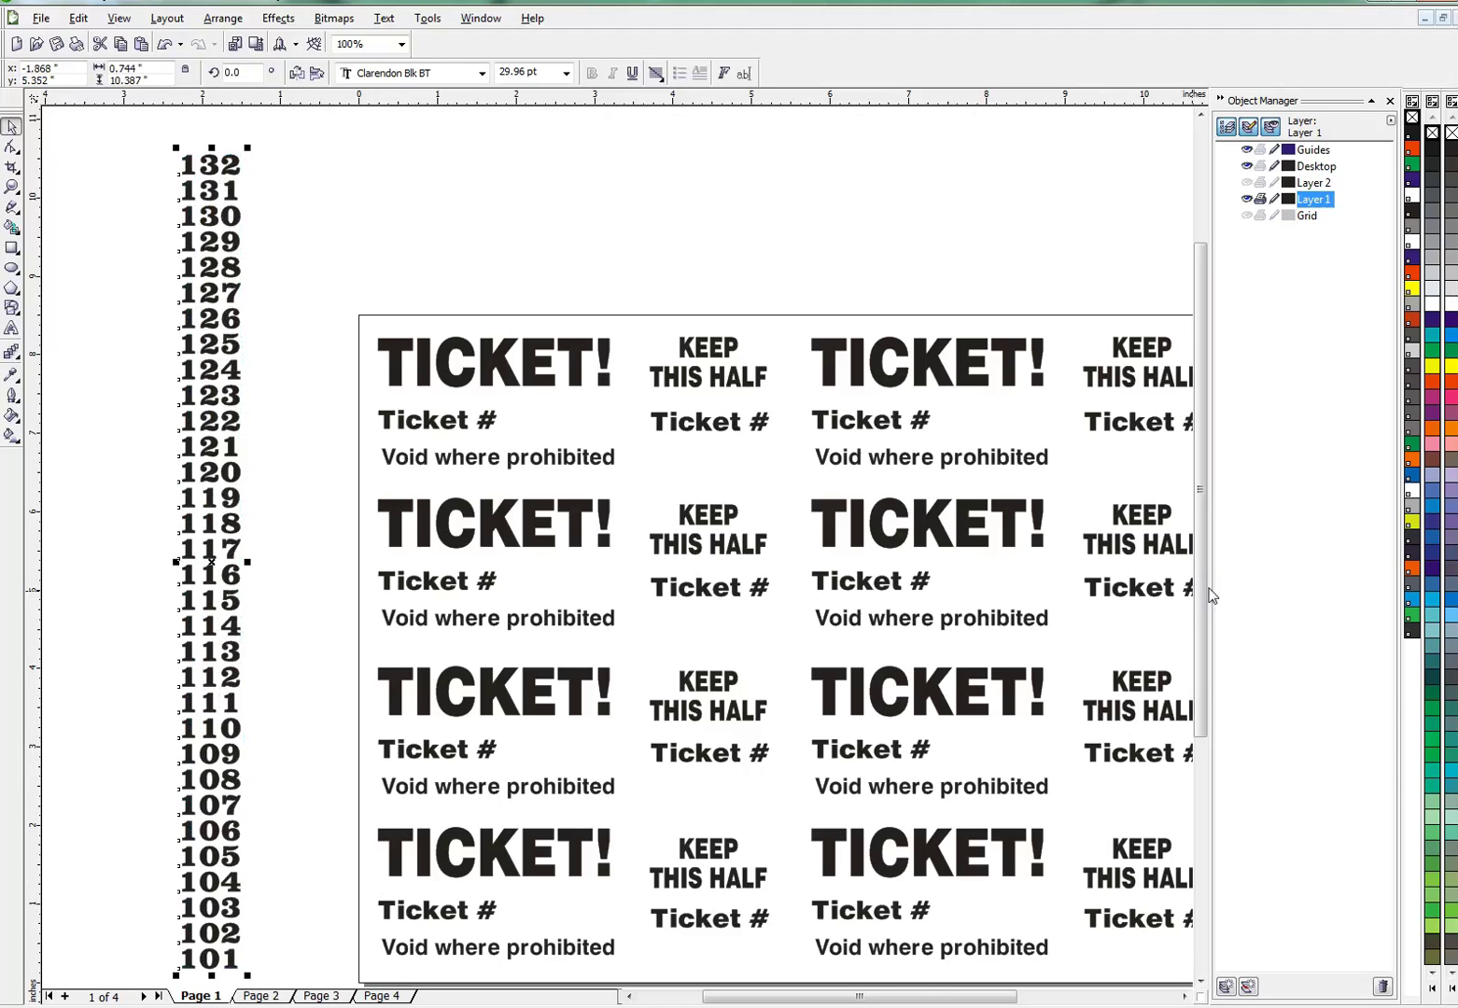
pyautogui.moveTo(1210, 597); pyautogui.dragTo(1198, 681)
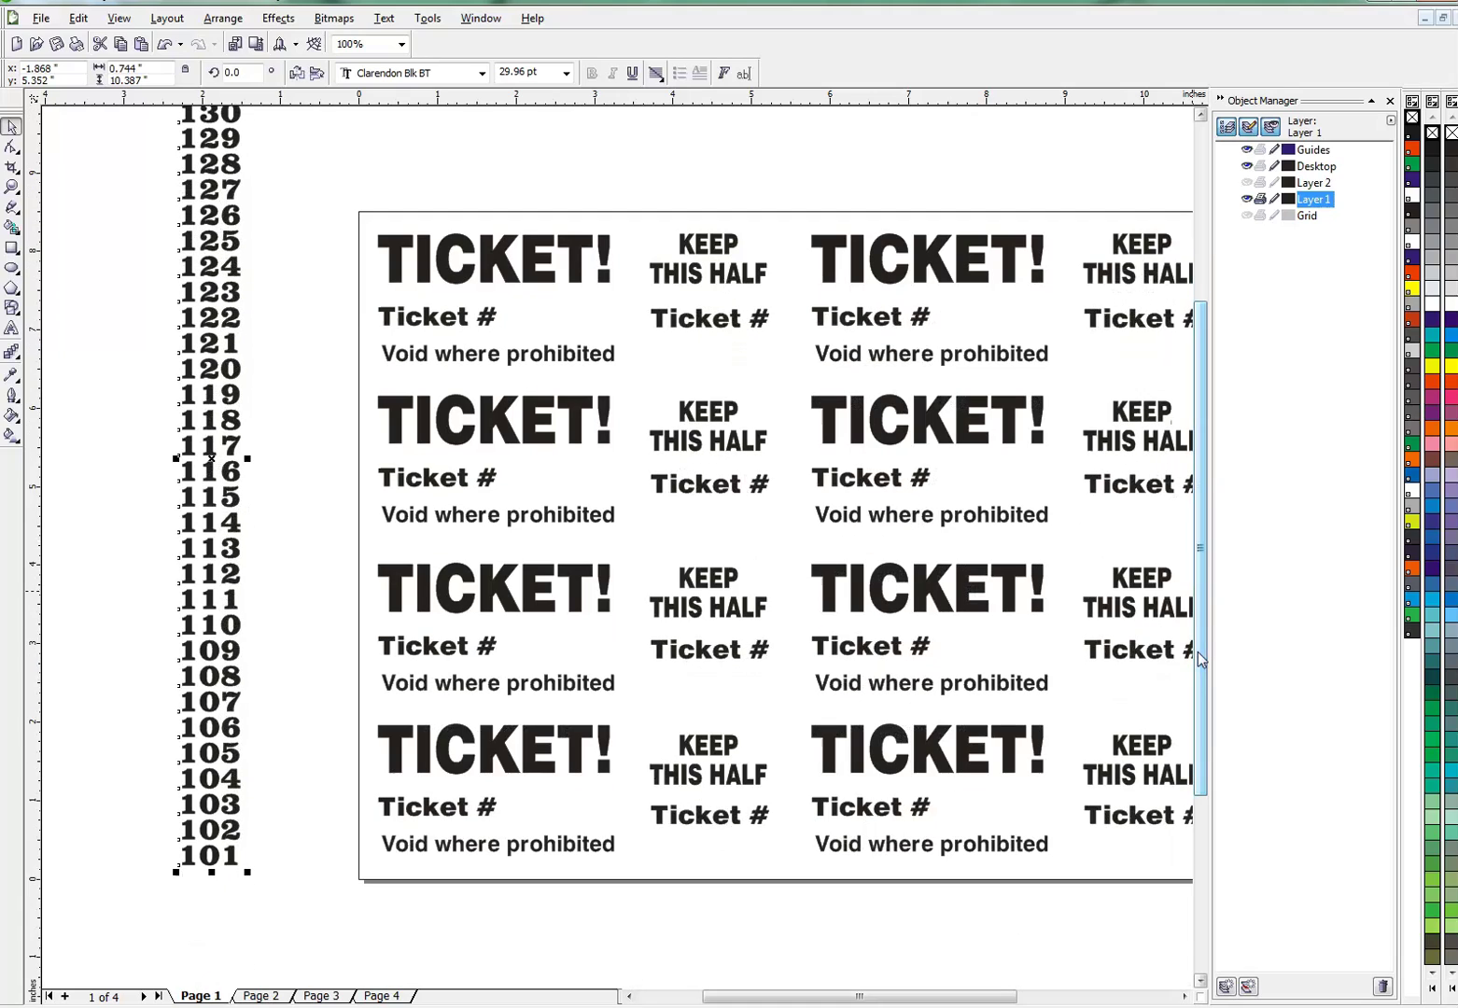
pyautogui.moveTo(215, 349); pyautogui.dragTo(219, 410)
# - Fill the number list with red-orange and break the artistic text apart into separate numbers
pyautogui.click(1453, 995)
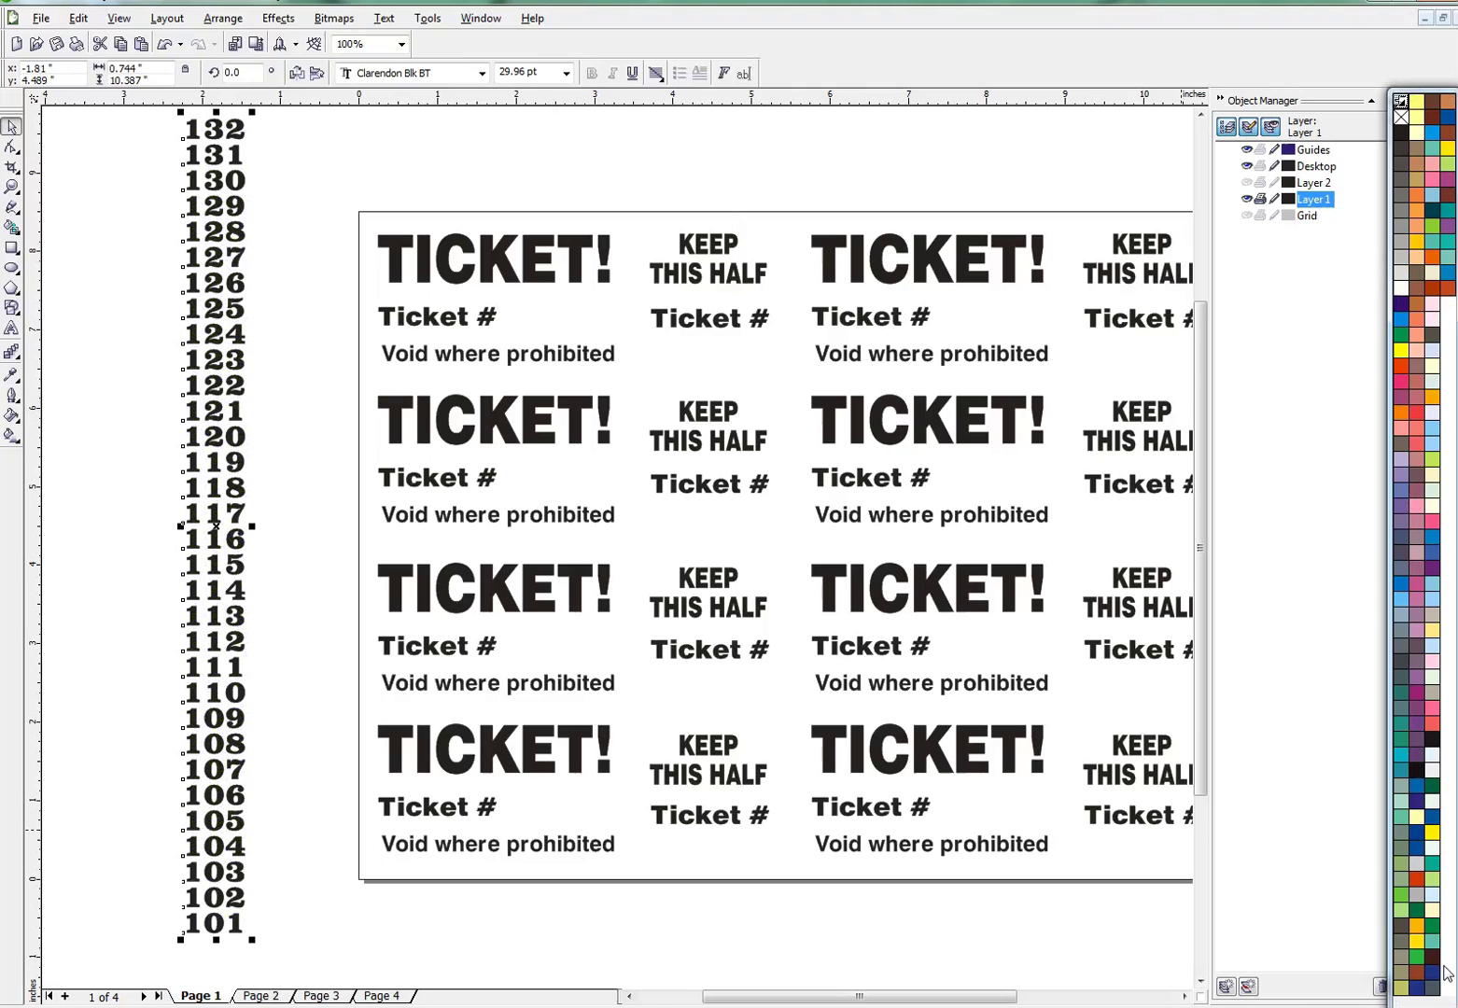
pyautogui.click(1416, 881)
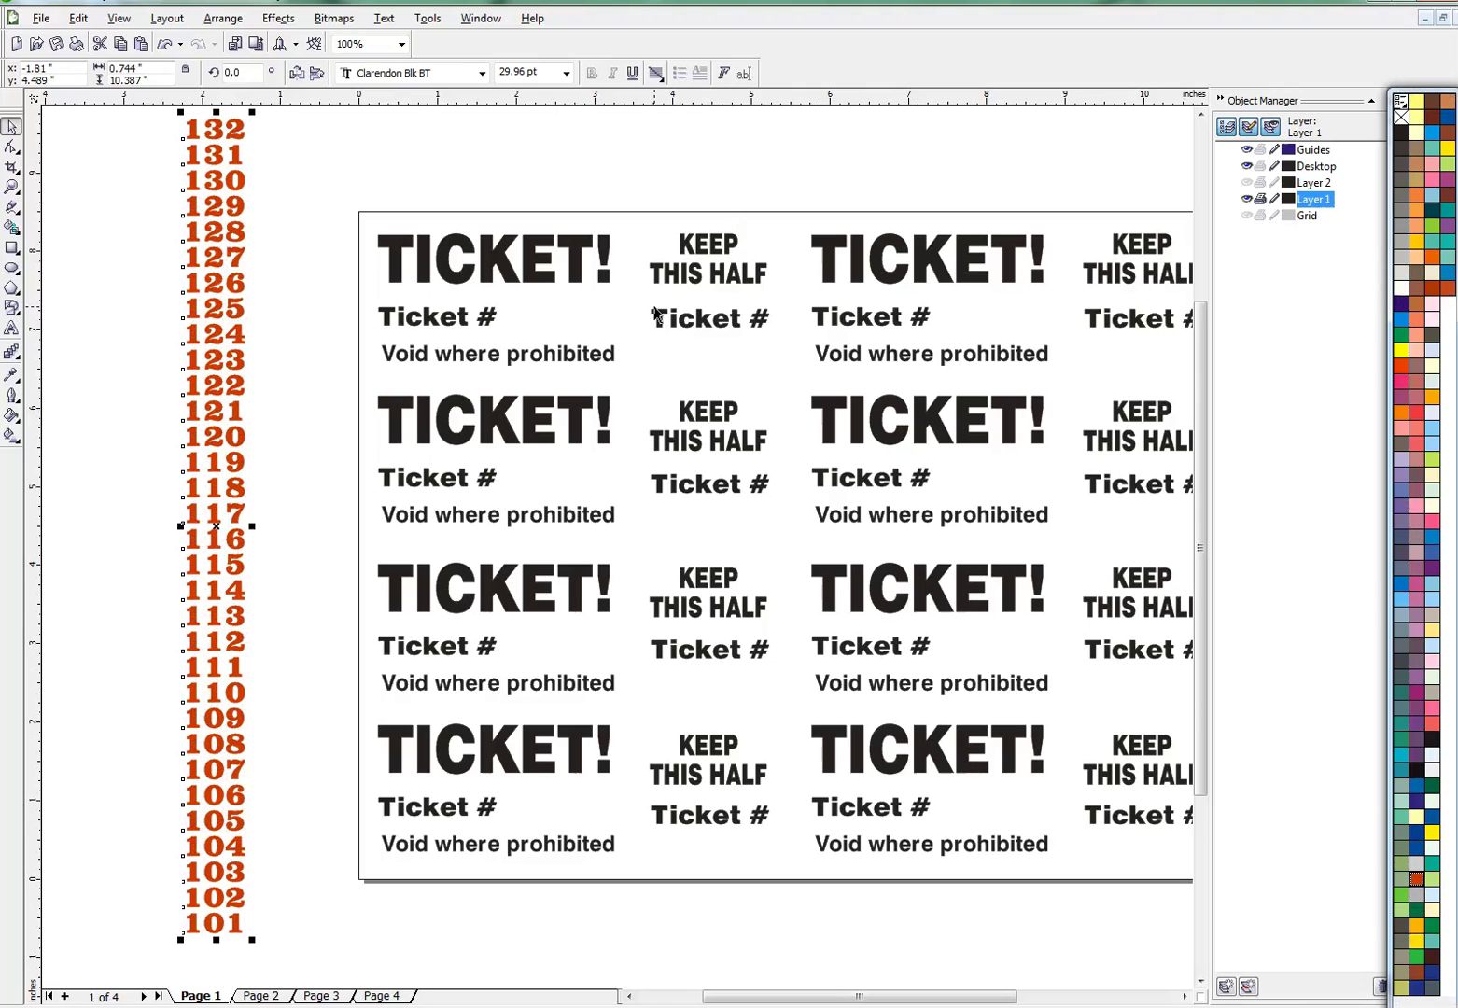
pyautogui.click(247, 21)
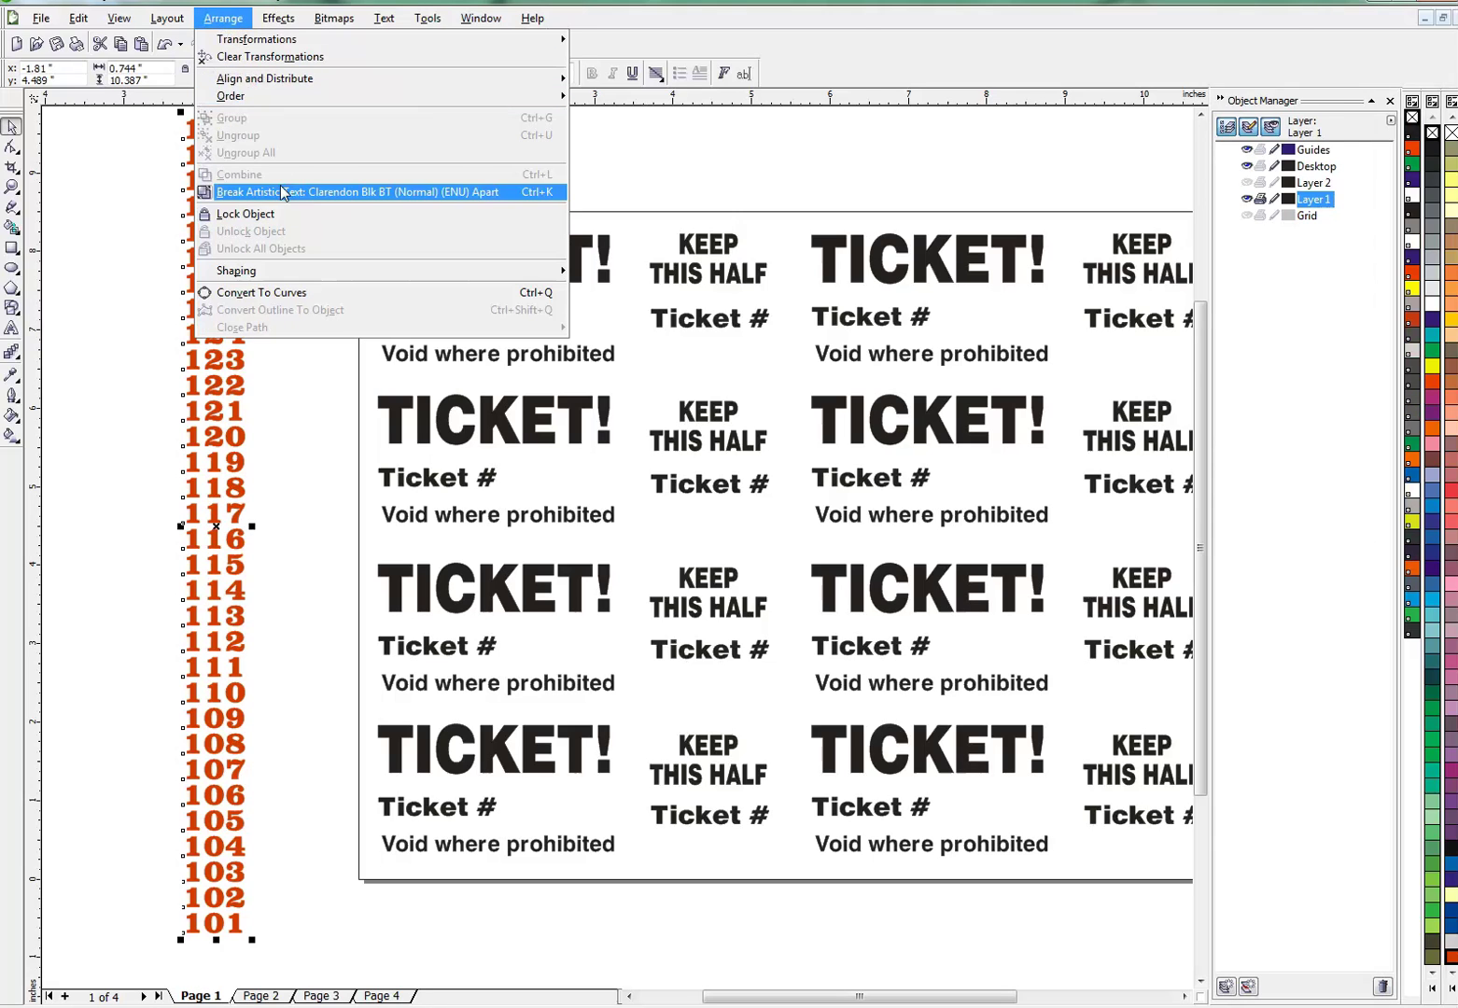
pyautogui.click(324, 189)
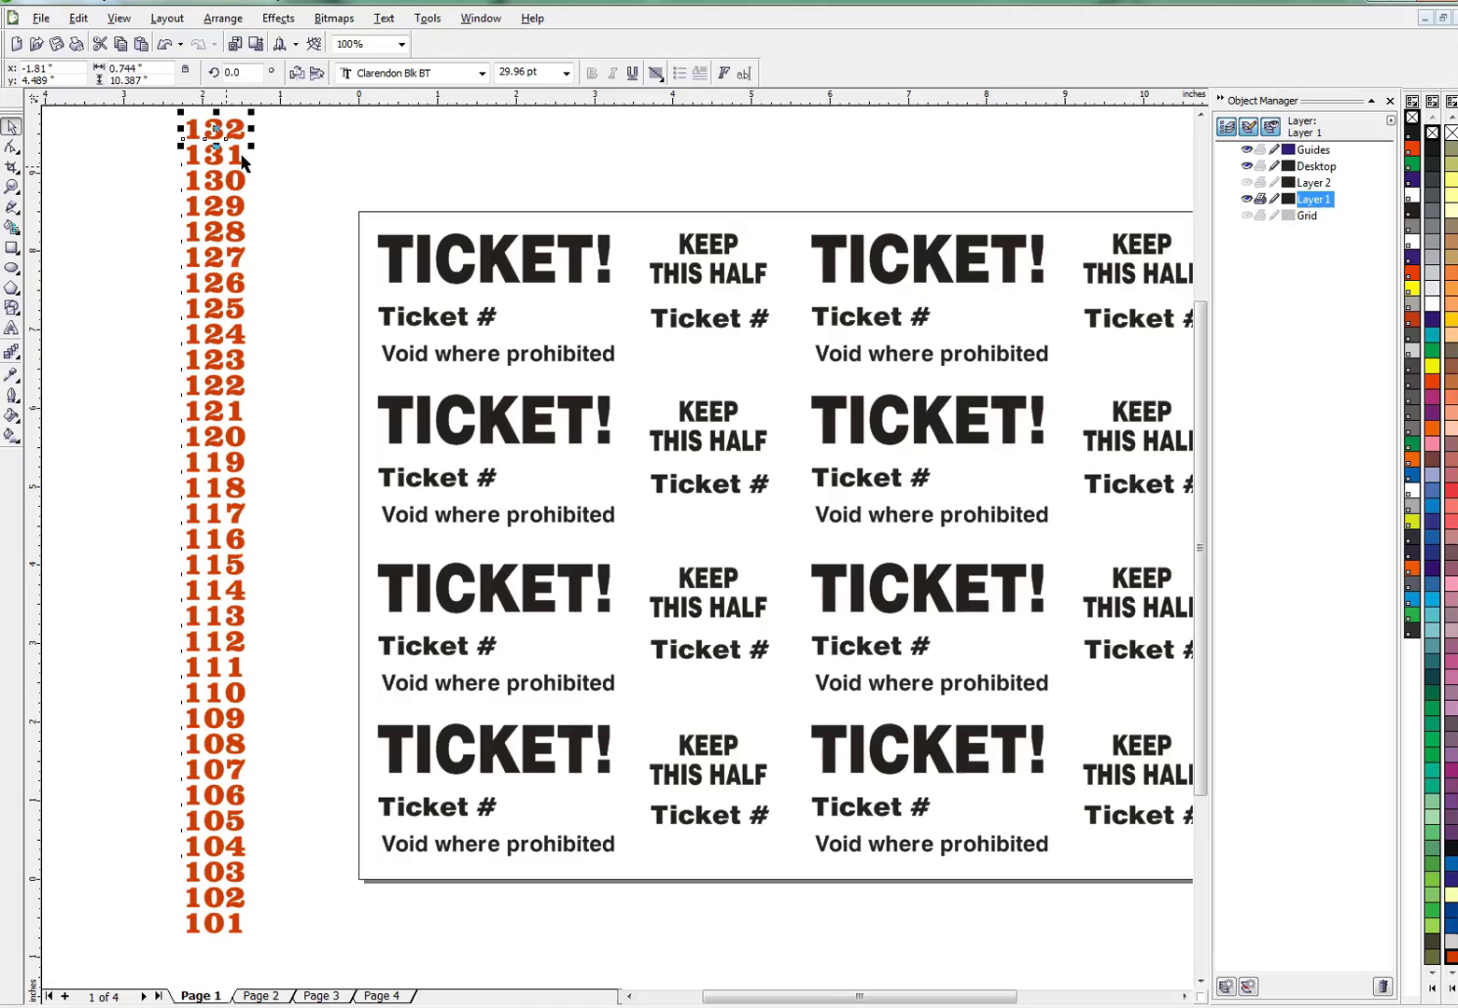
# - Select all the separated numbers from 132 to 101 and convert them to curves
pyautogui.scroll(1, 270, 105)
pyautogui.moveTo(272, 144); pyautogui.dragTo(129, 980)
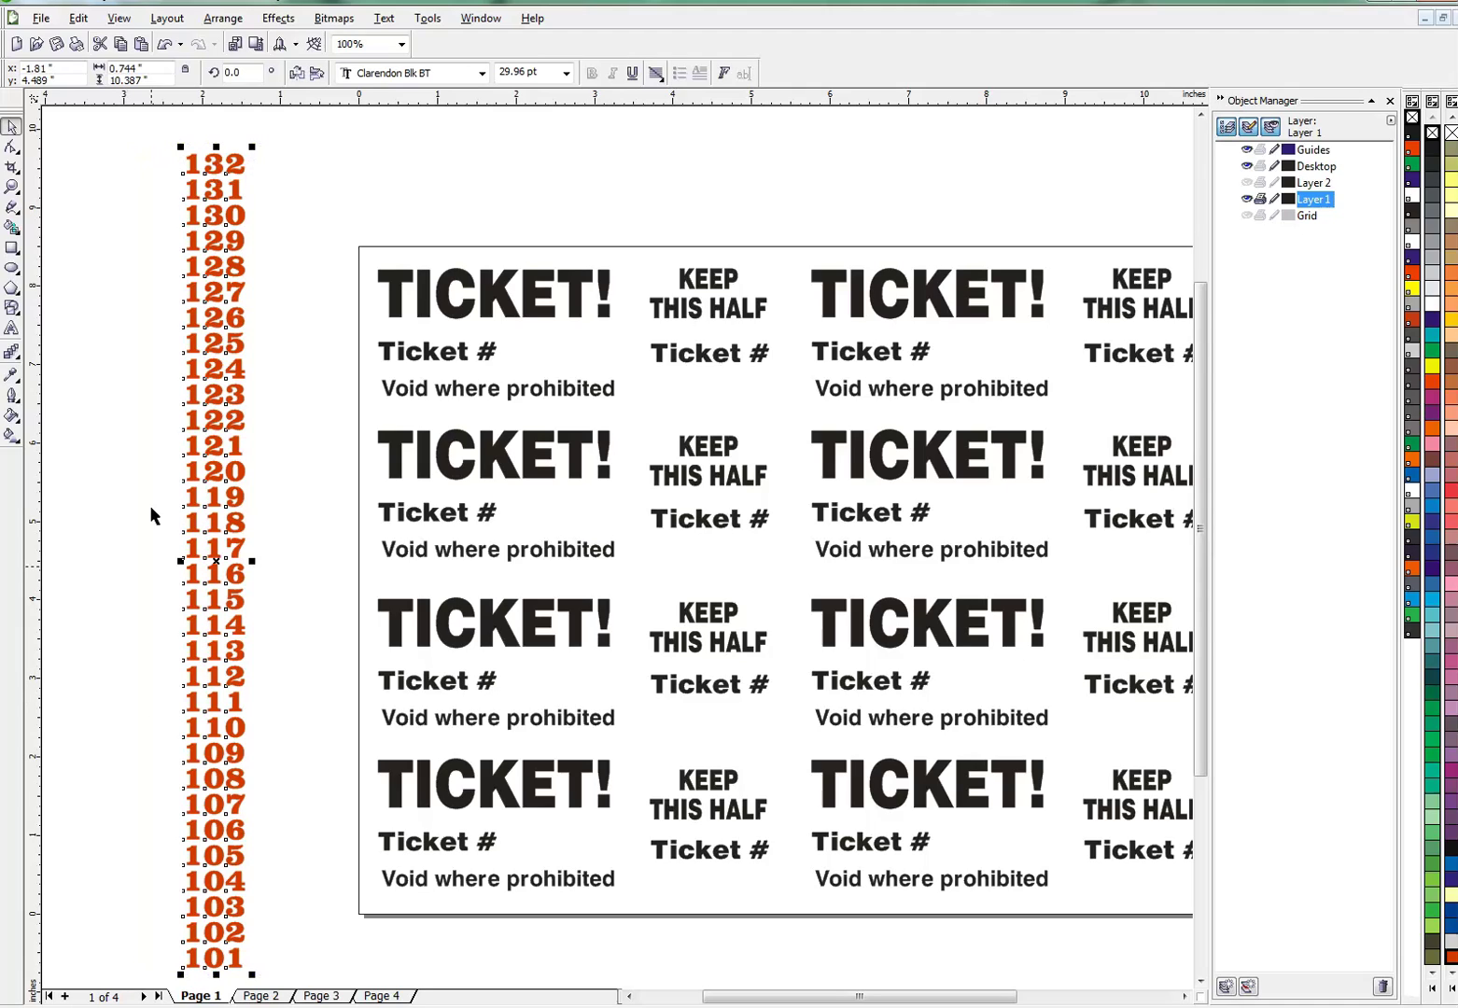
pyautogui.click(226, 20)
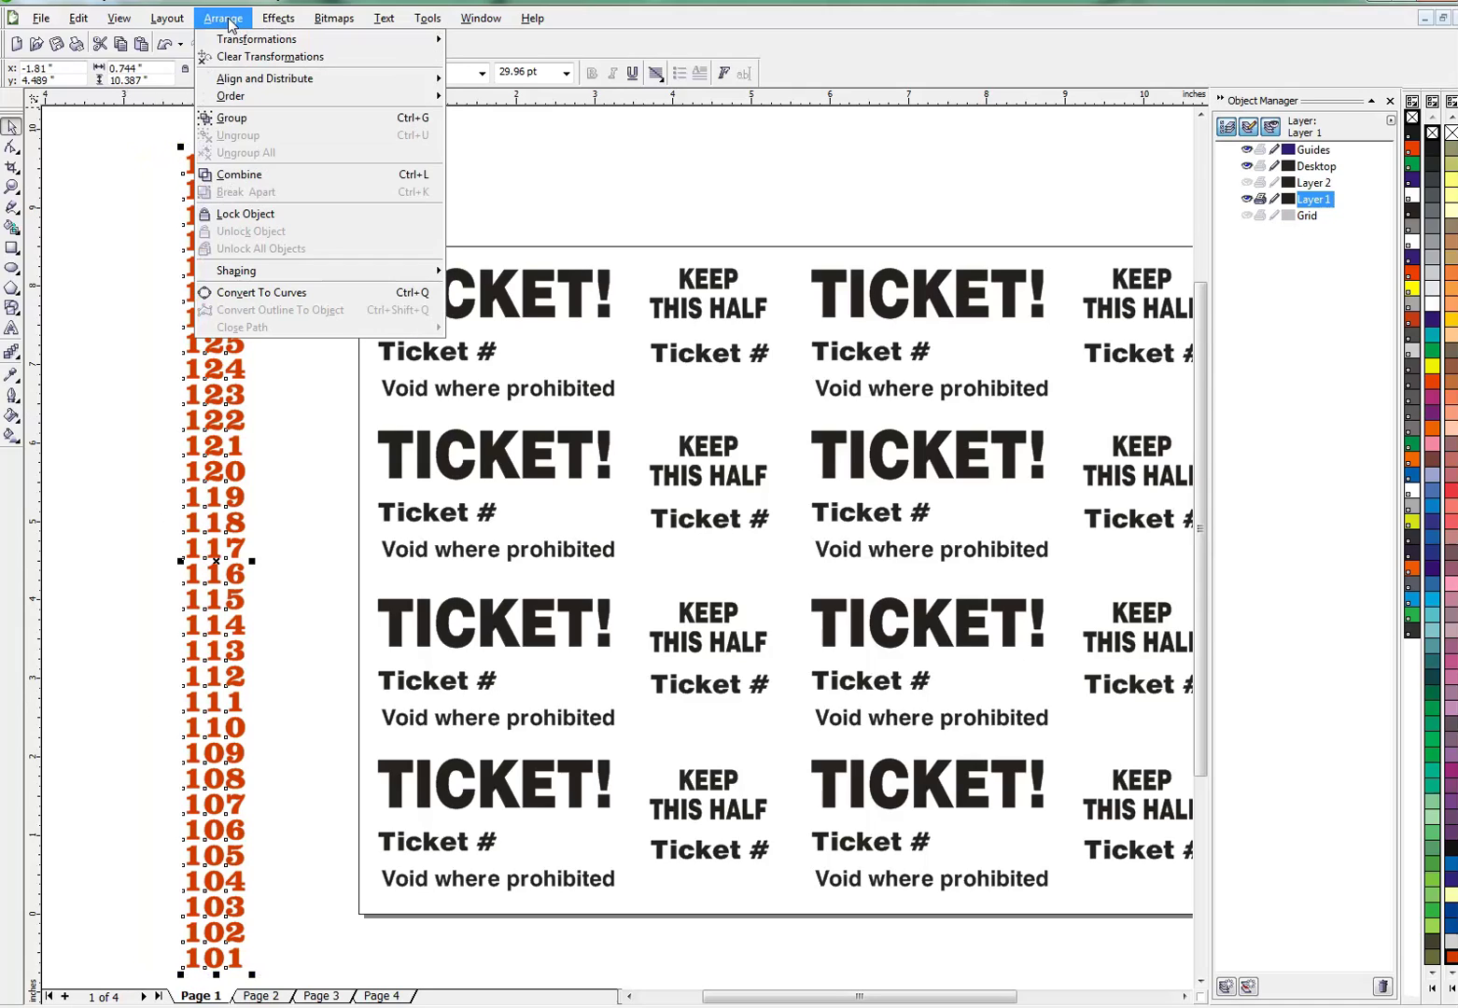
pyautogui.click(288, 292)
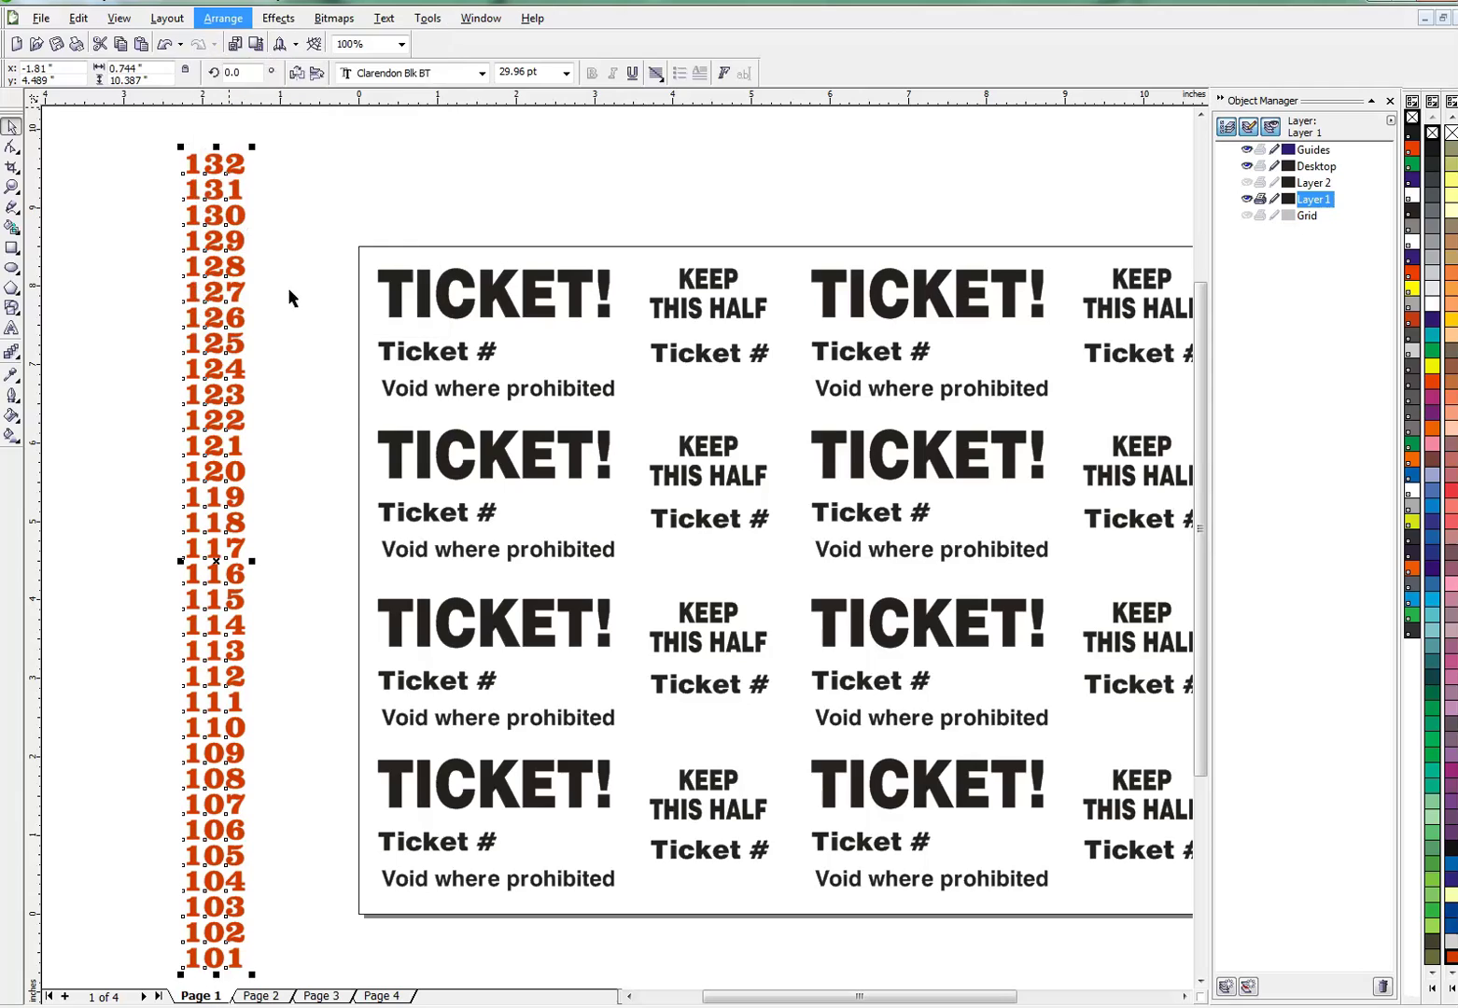
pyautogui.click(293, 210)
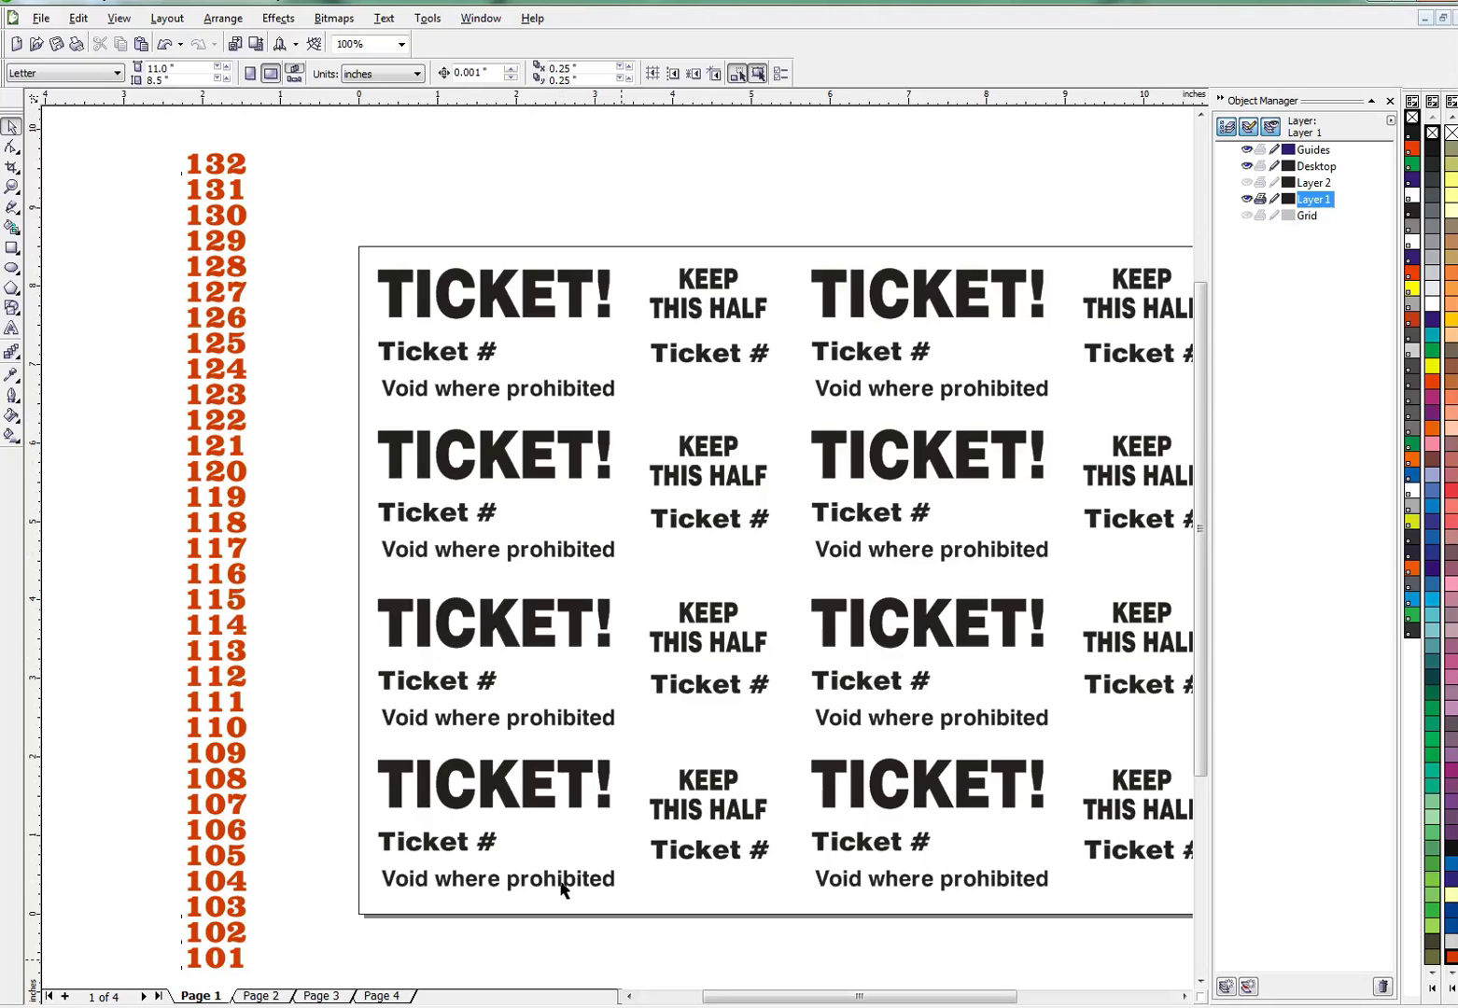
# - Select the numbers 101 to 108 and set up a new macro recording stored in GlobalMacros (GlobalMacros.gms)
pyautogui.moveTo(719, 1002); pyautogui.dragTo(738, 1001)
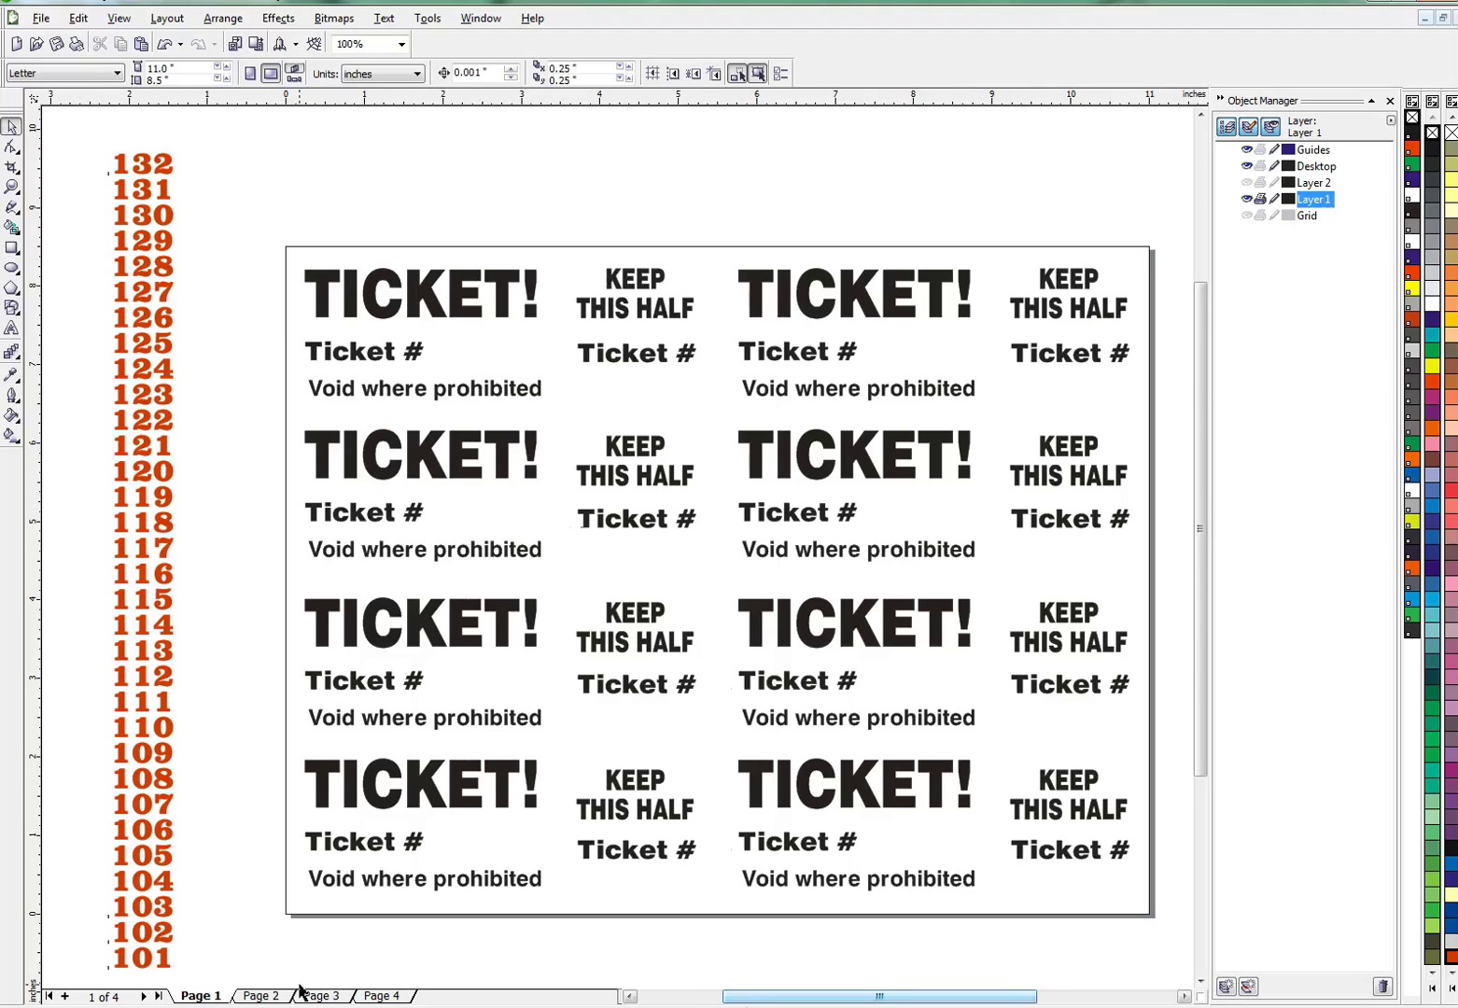
pyautogui.moveTo(96, 976); pyautogui.dragTo(204, 758)
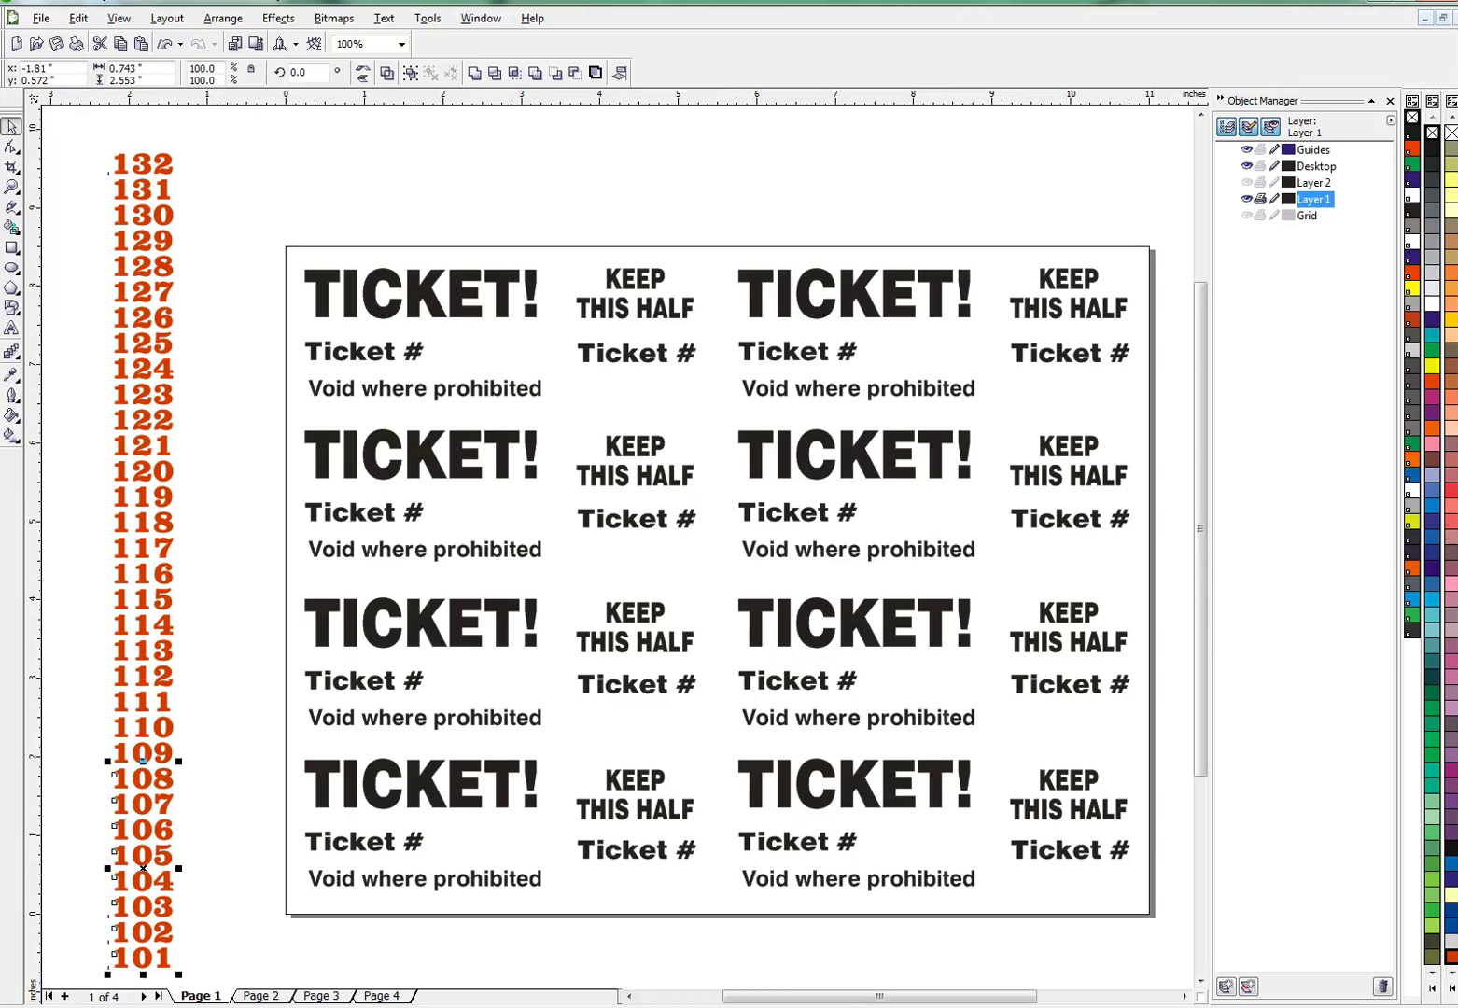
pyautogui.click(441, 22)
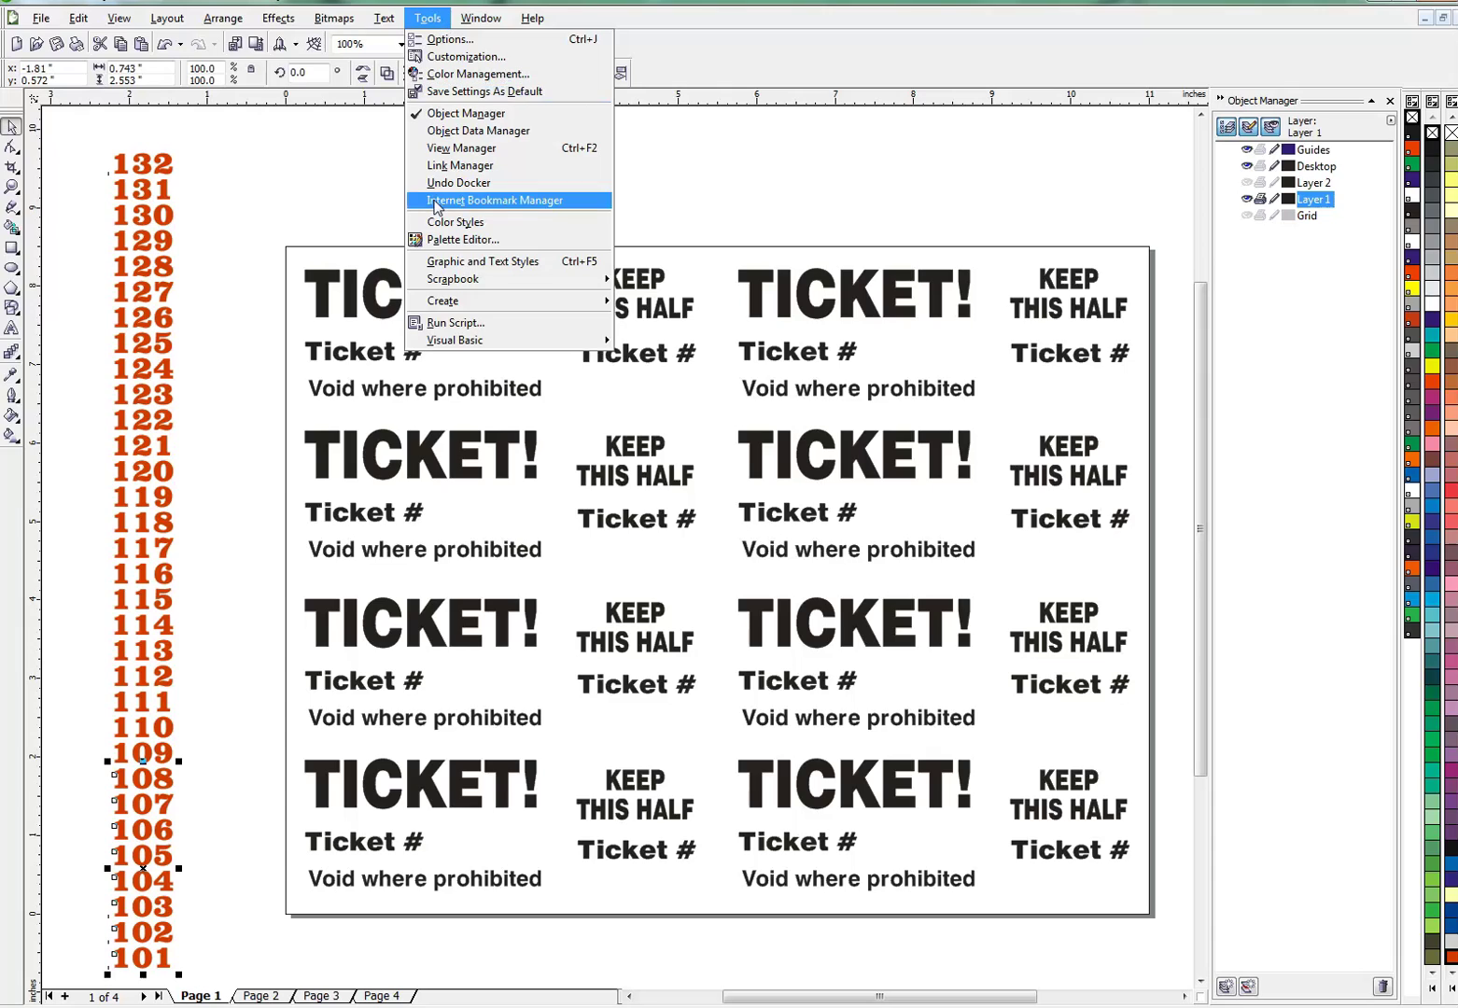
pyautogui.moveTo(461, 346)
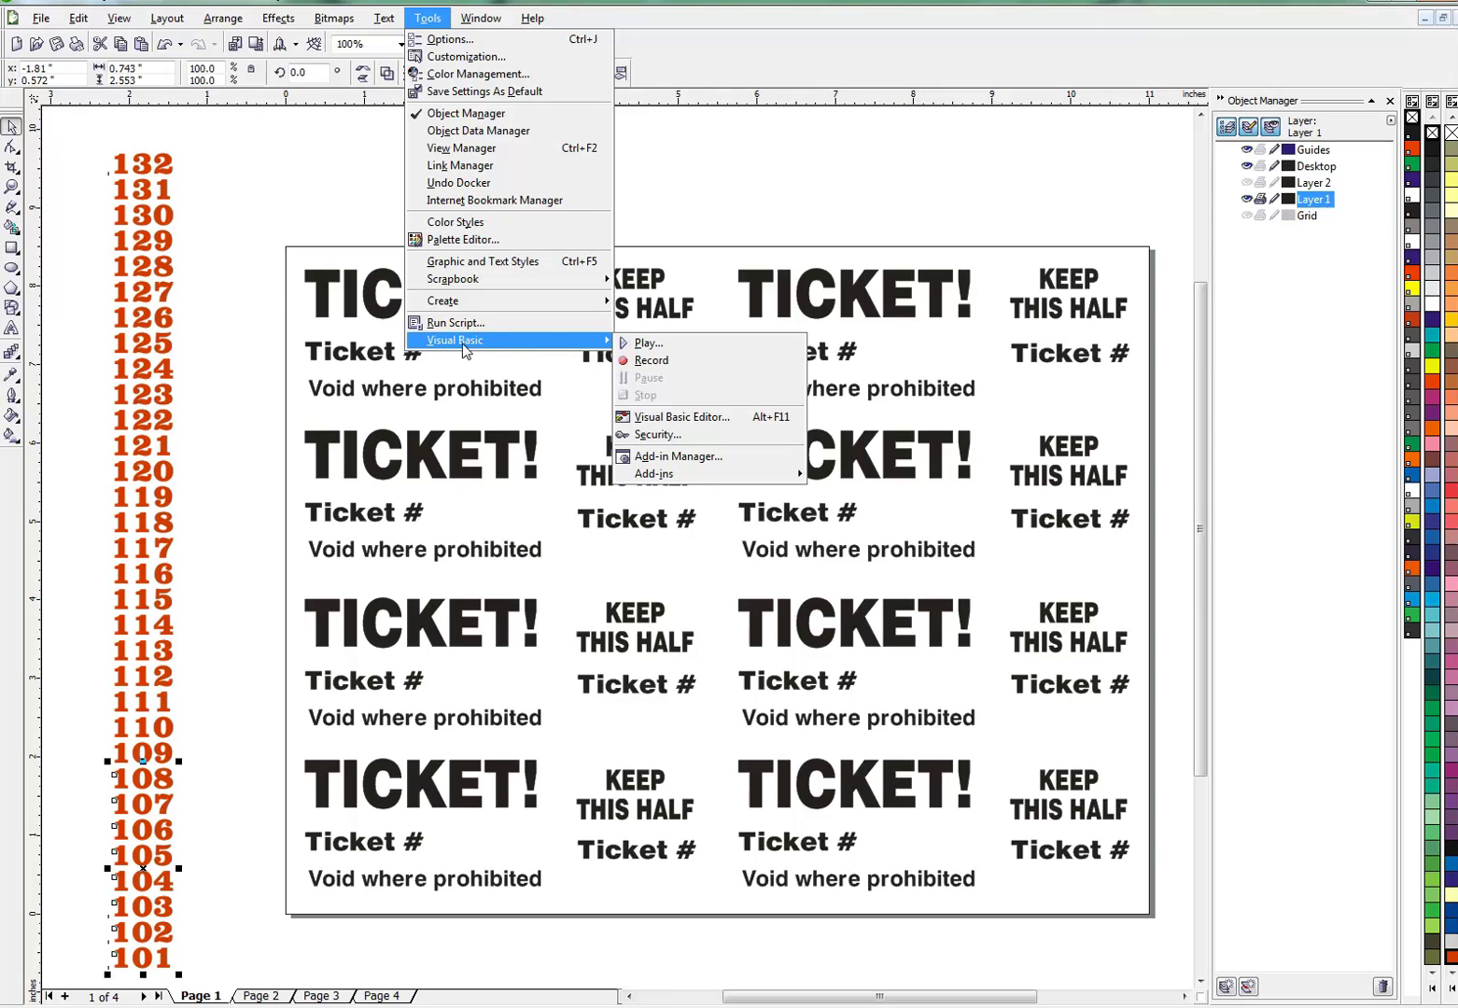
pyautogui.click(652, 362)
pyautogui.click(682, 518)
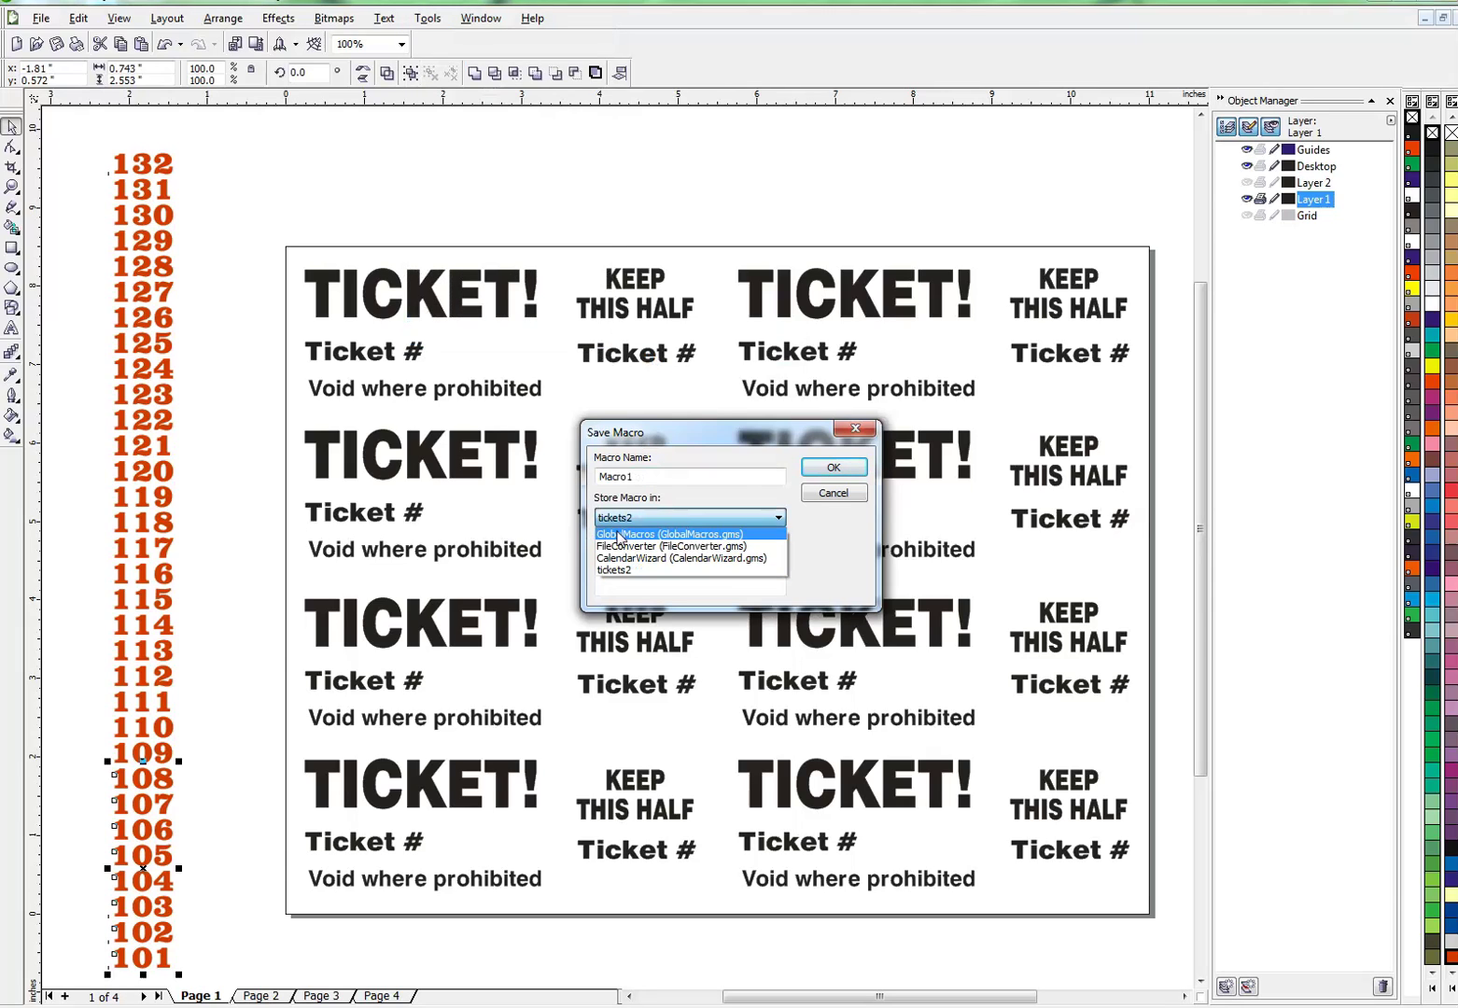
pyautogui.click(618, 535)
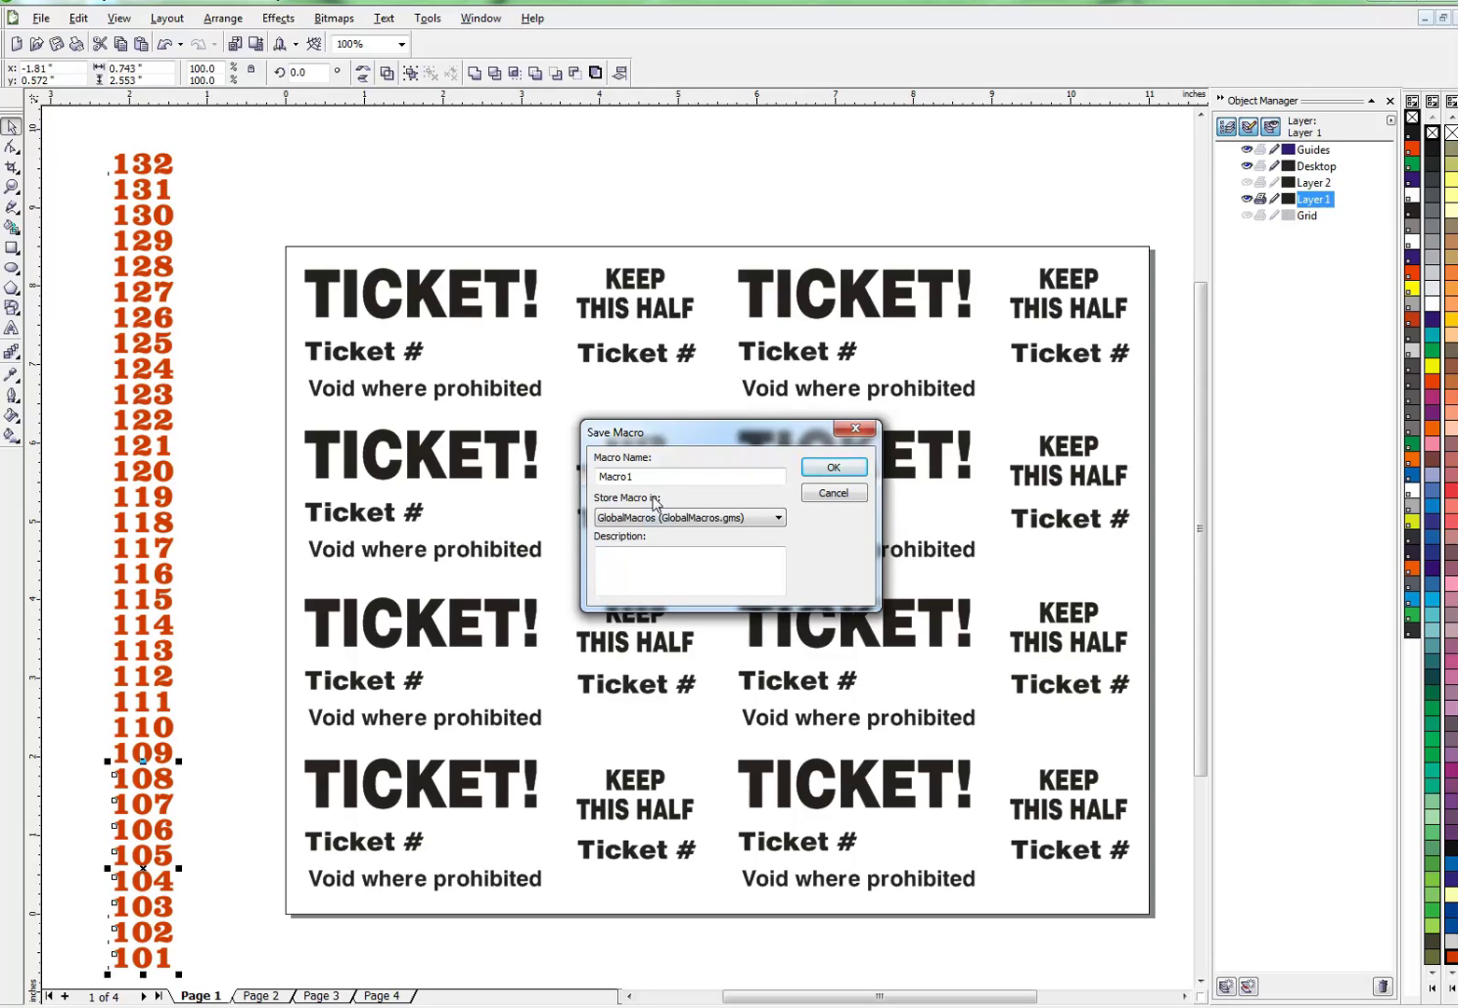
# - Name the macro numberstickets and start recording it
pyautogui.moveTo(649, 478); pyautogui.dragTo(599, 479)
pyautogui.write('numbers-tickets')
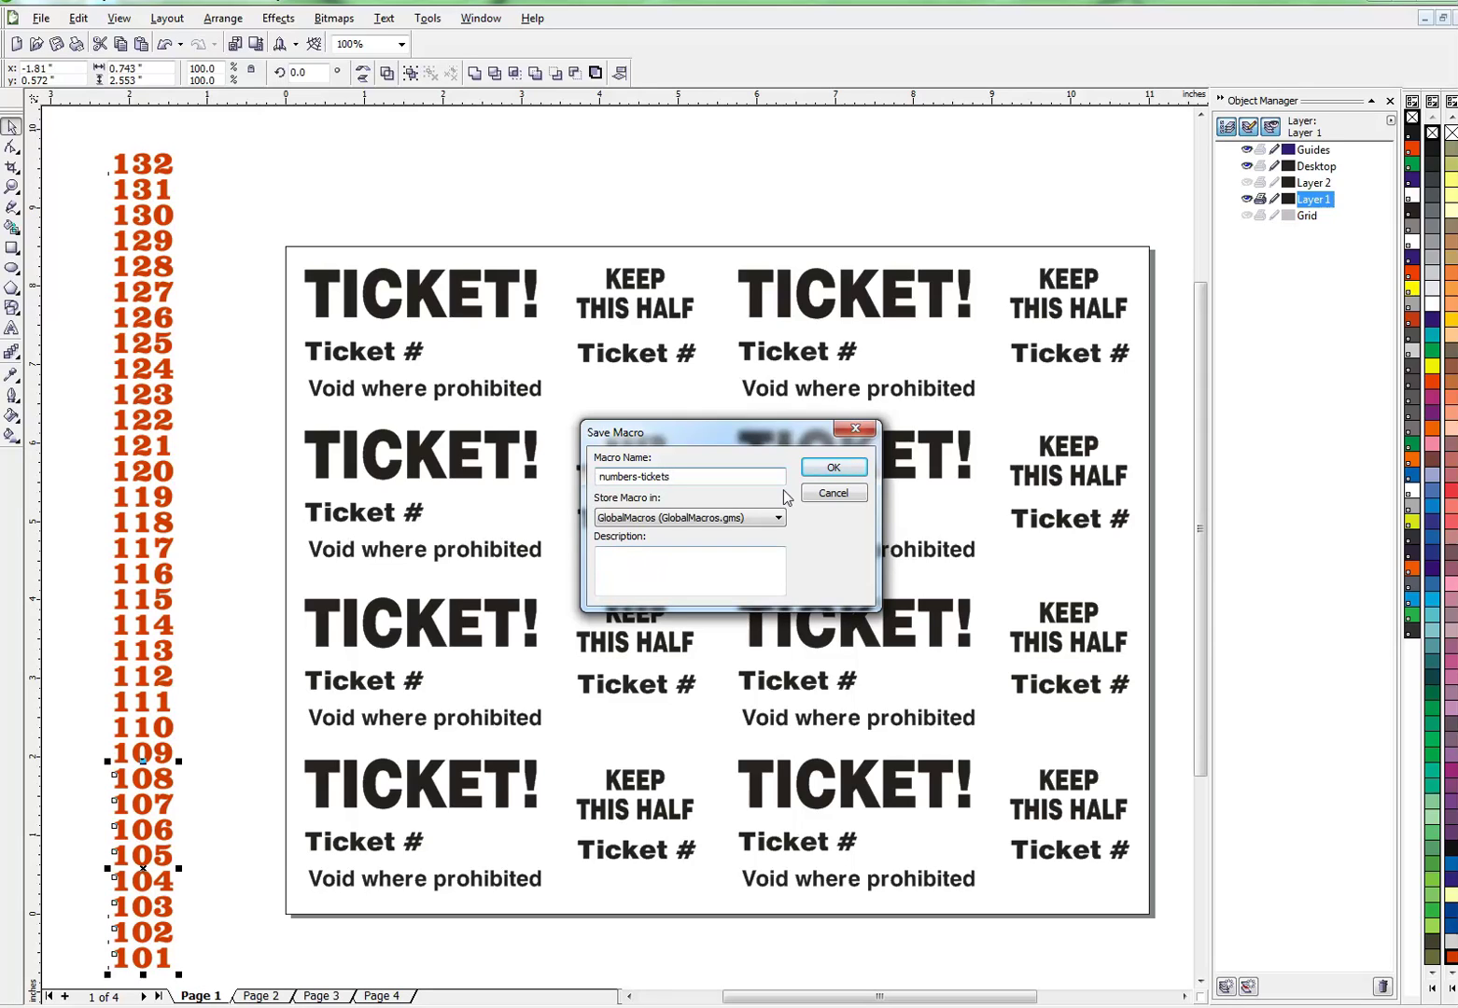
pyautogui.click(831, 468)
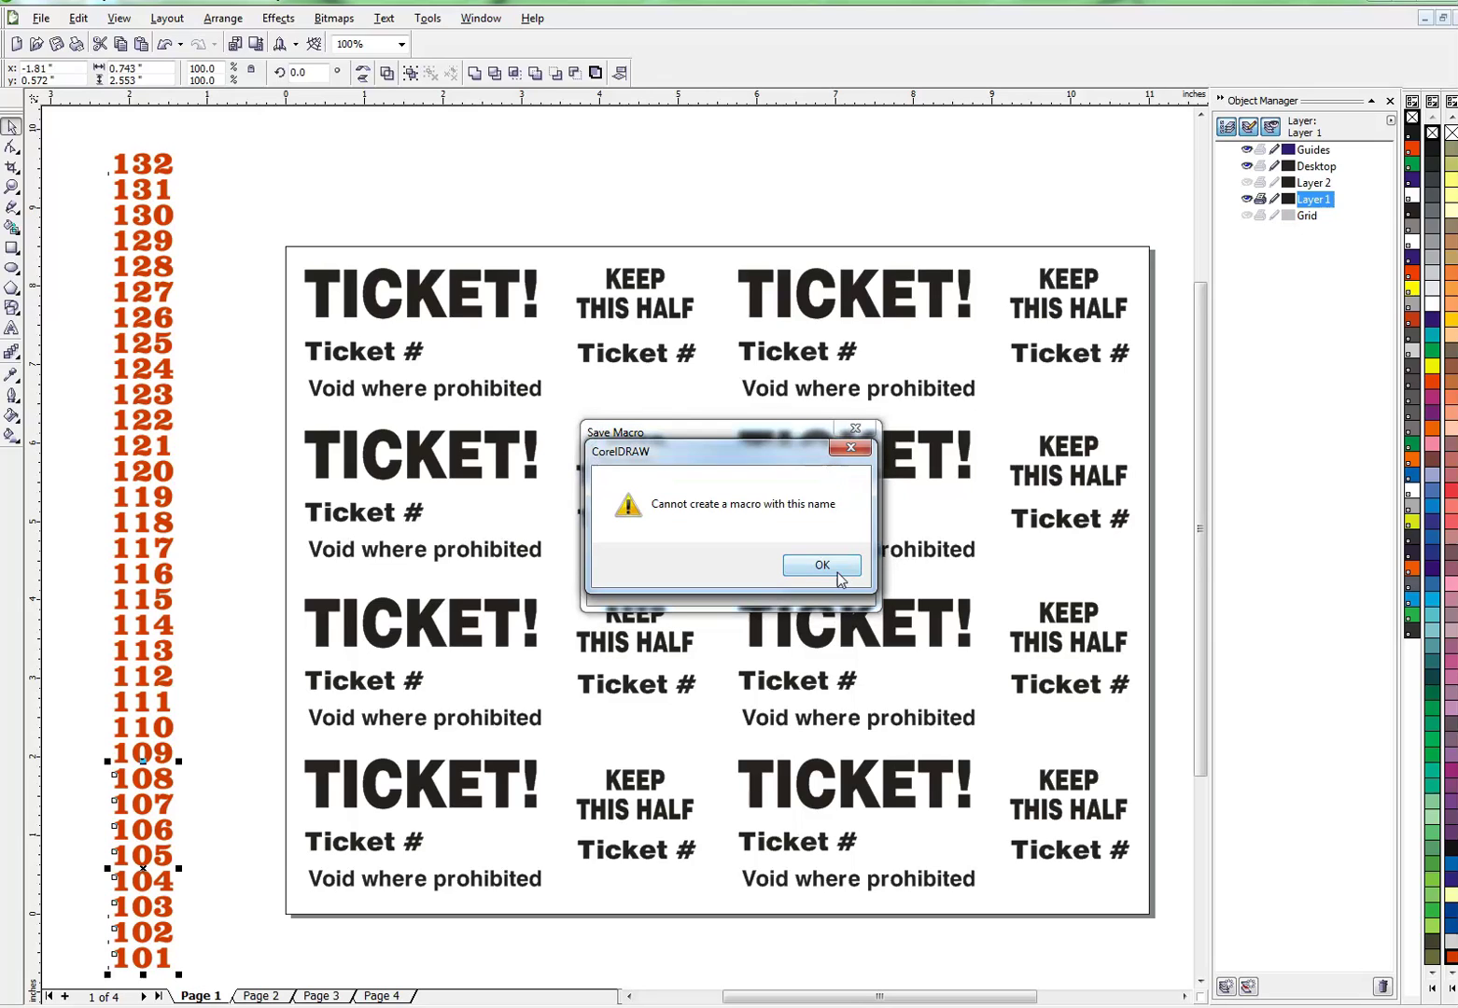
pyautogui.click(830, 576)
pyautogui.click(638, 477)
pyautogui.press('BackSpace')
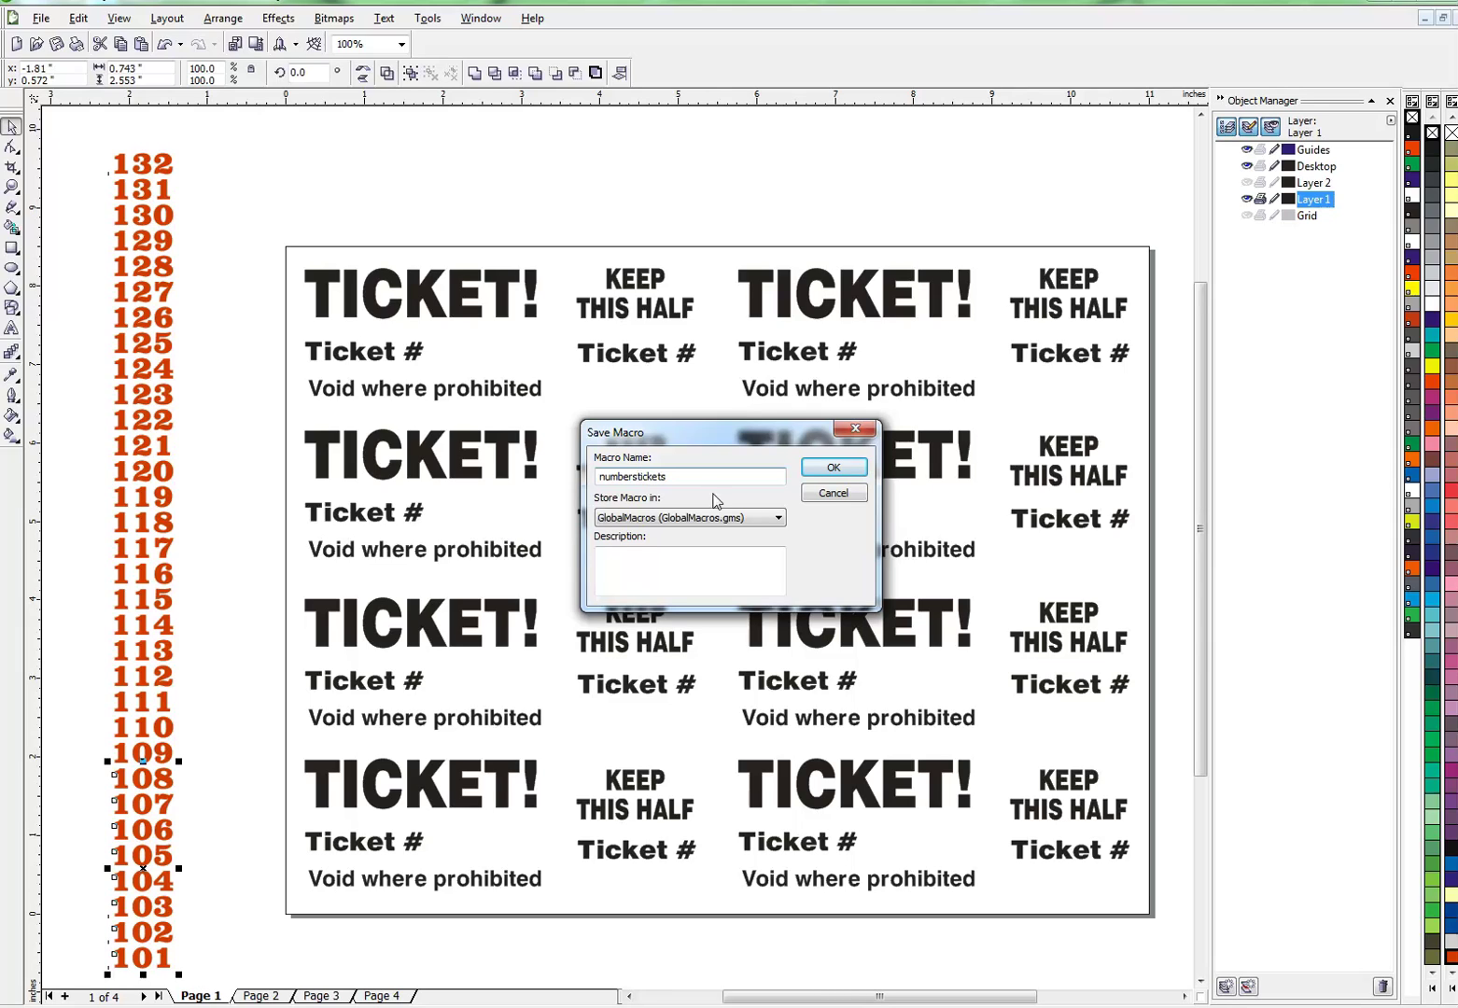
pyautogui.click(845, 469)
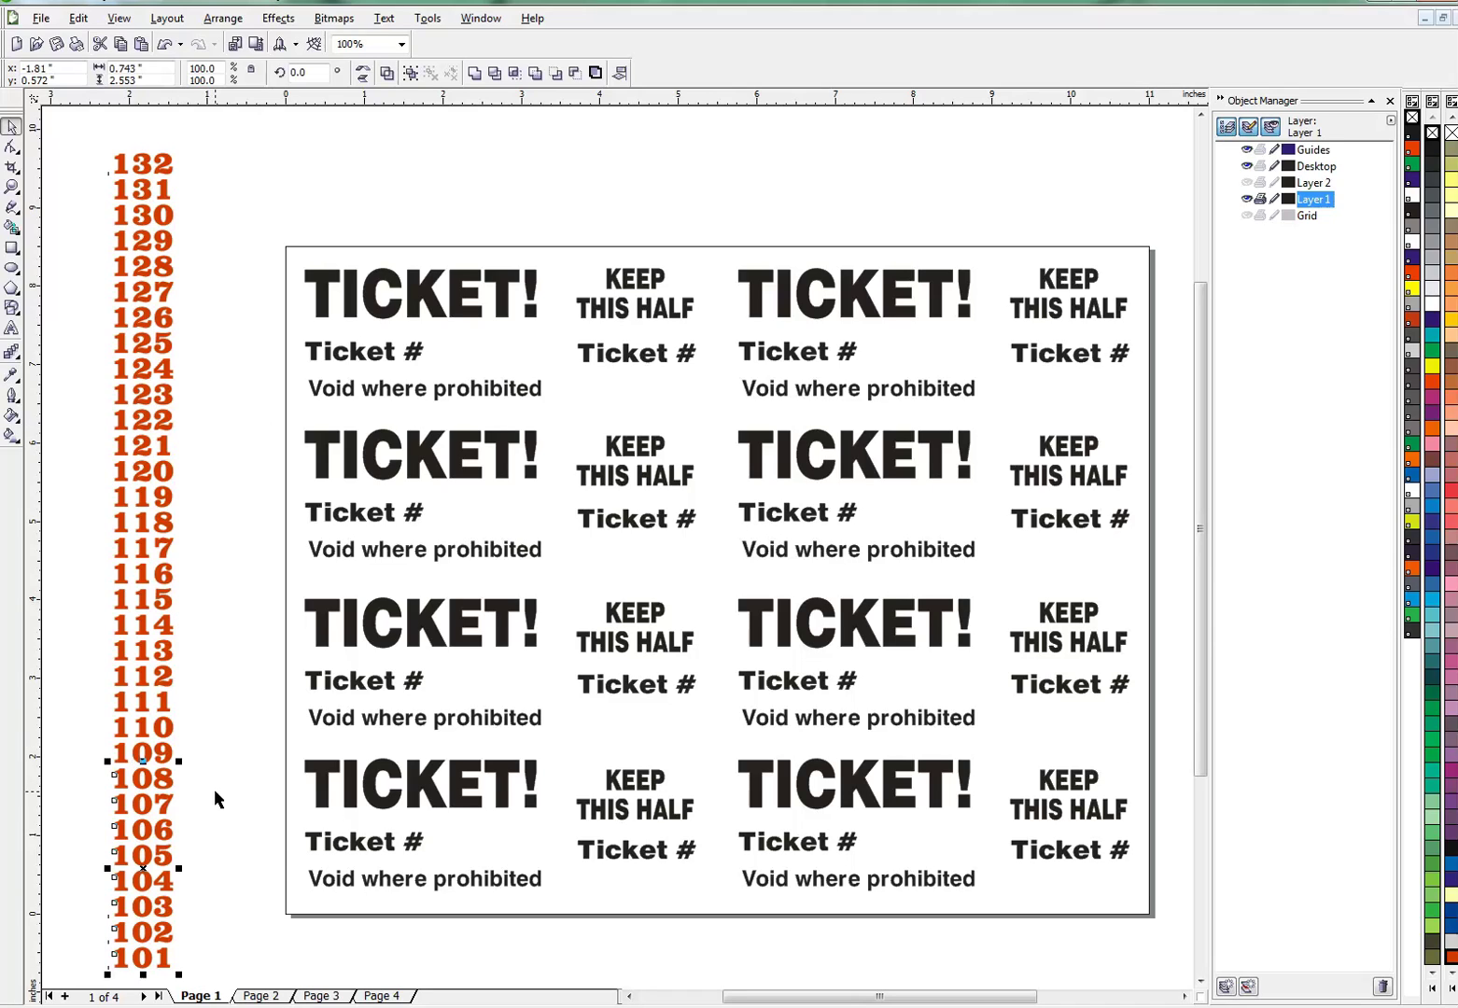
# - Center the numbers 101 to 108 on the page and place 101 to 104 beside Ticket # down the left column of tickets
pyautogui.press('p')
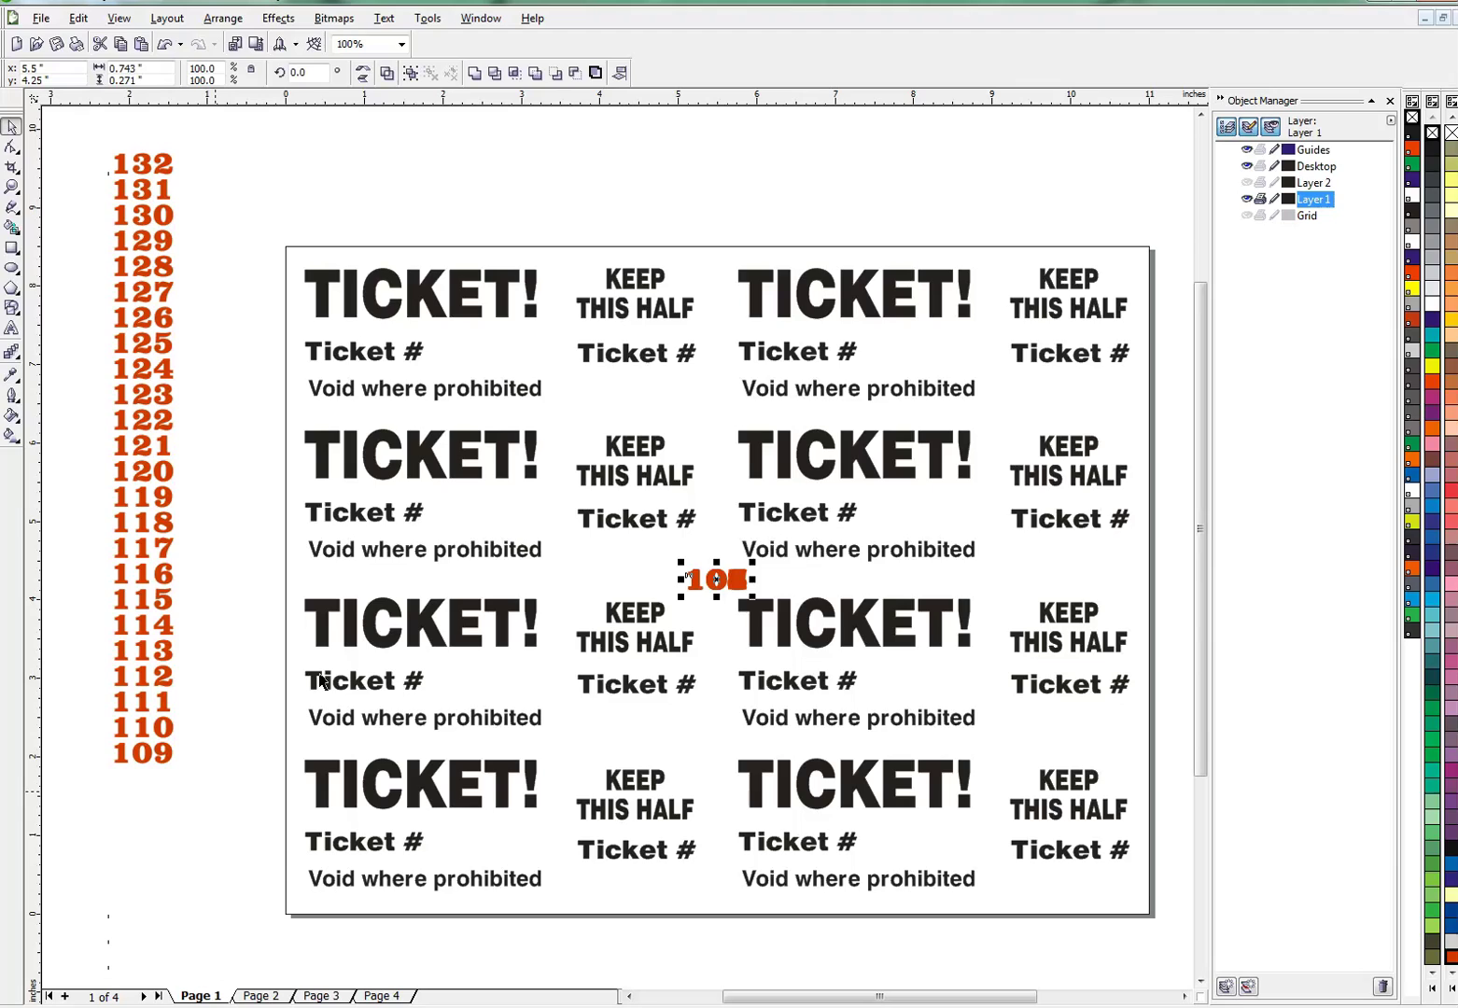
pyautogui.click(583, 230)
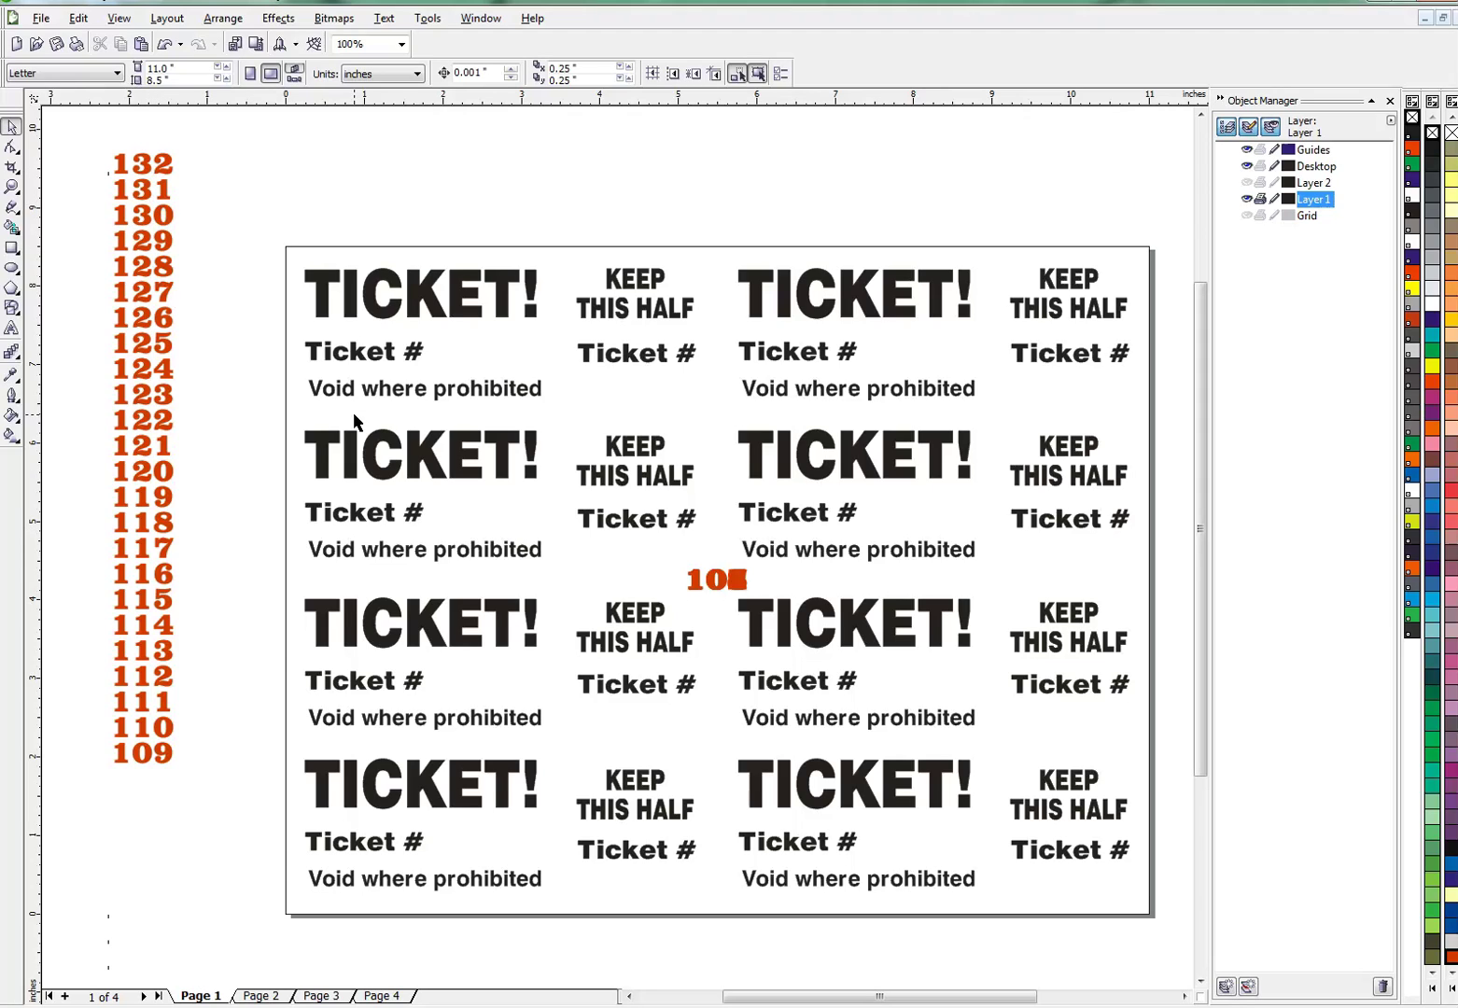
pyautogui.moveTo(737, 582); pyautogui.dragTo(477, 348)
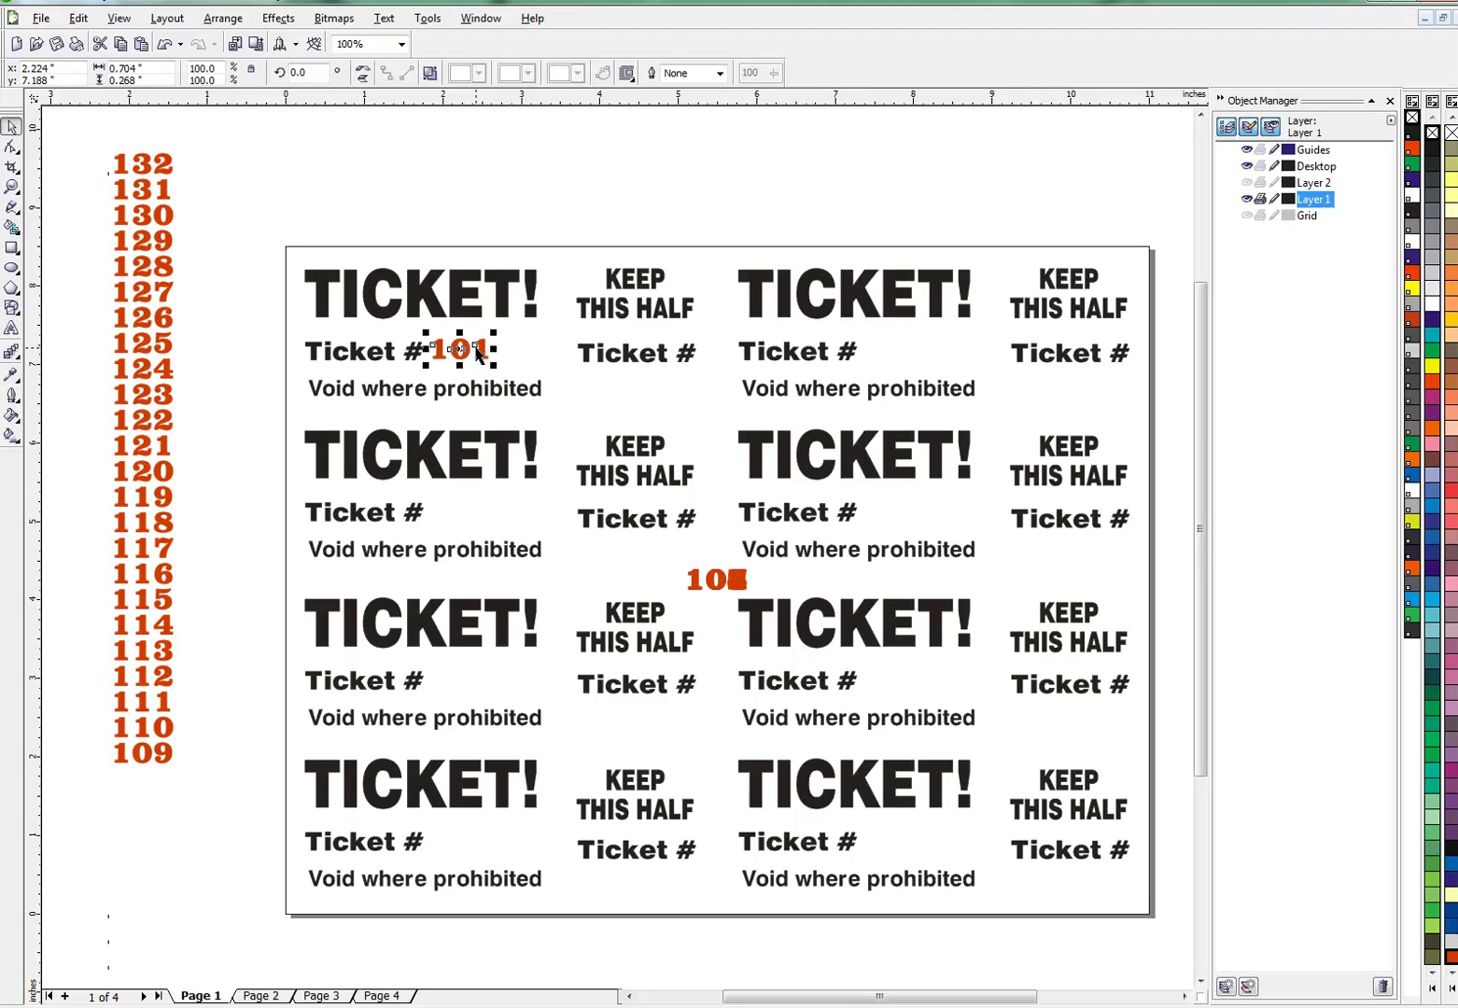
pyautogui.moveTo(730, 584); pyautogui.dragTo(480, 514)
pyautogui.moveTo(696, 581); pyautogui.dragTo(480, 682)
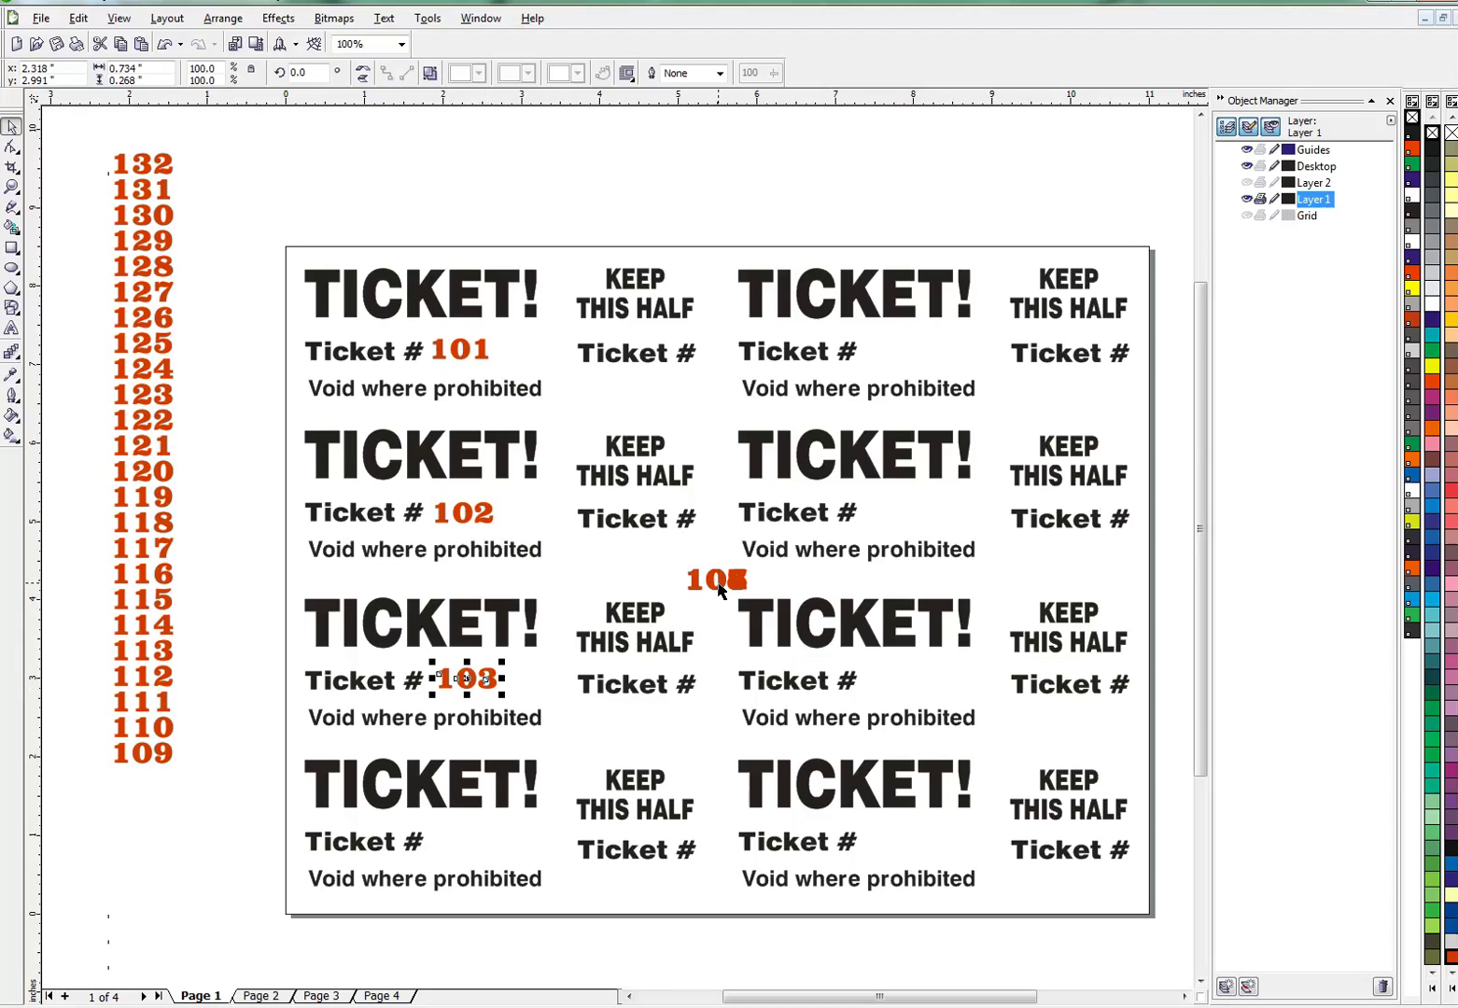
pyautogui.moveTo(725, 588); pyautogui.dragTo(468, 843)
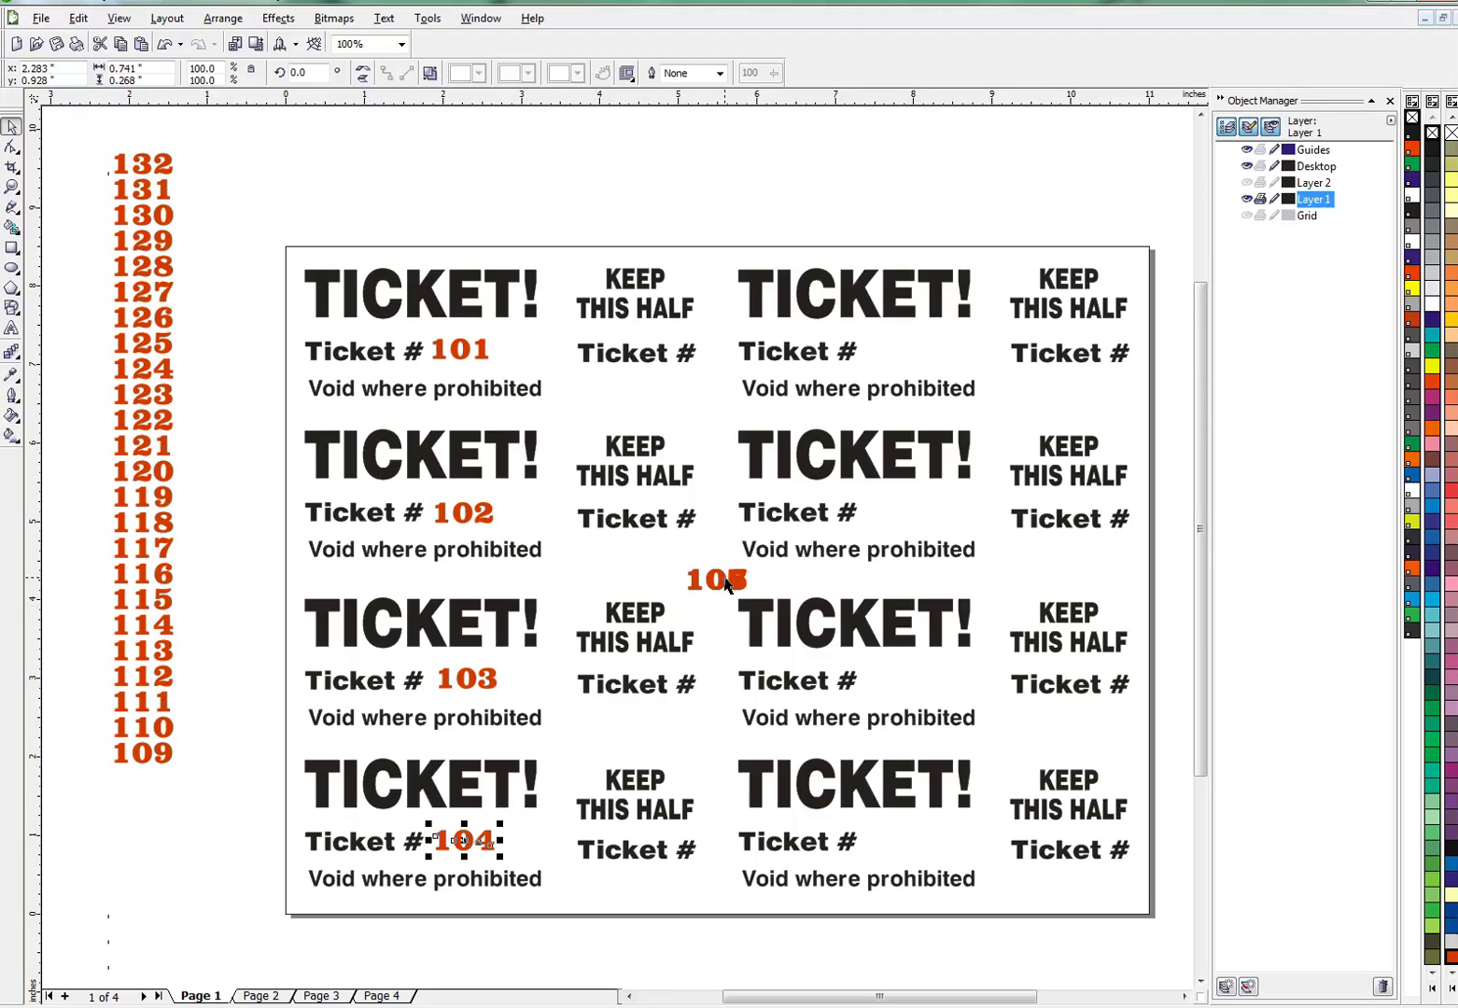
# - Place the numbers 105 to 108 beside Ticket # on the right column of tickets, from top to bottom
pyautogui.moveTo(727, 584); pyautogui.dragTo(907, 347)
pyautogui.moveTo(726, 579); pyautogui.dragTo(905, 508)
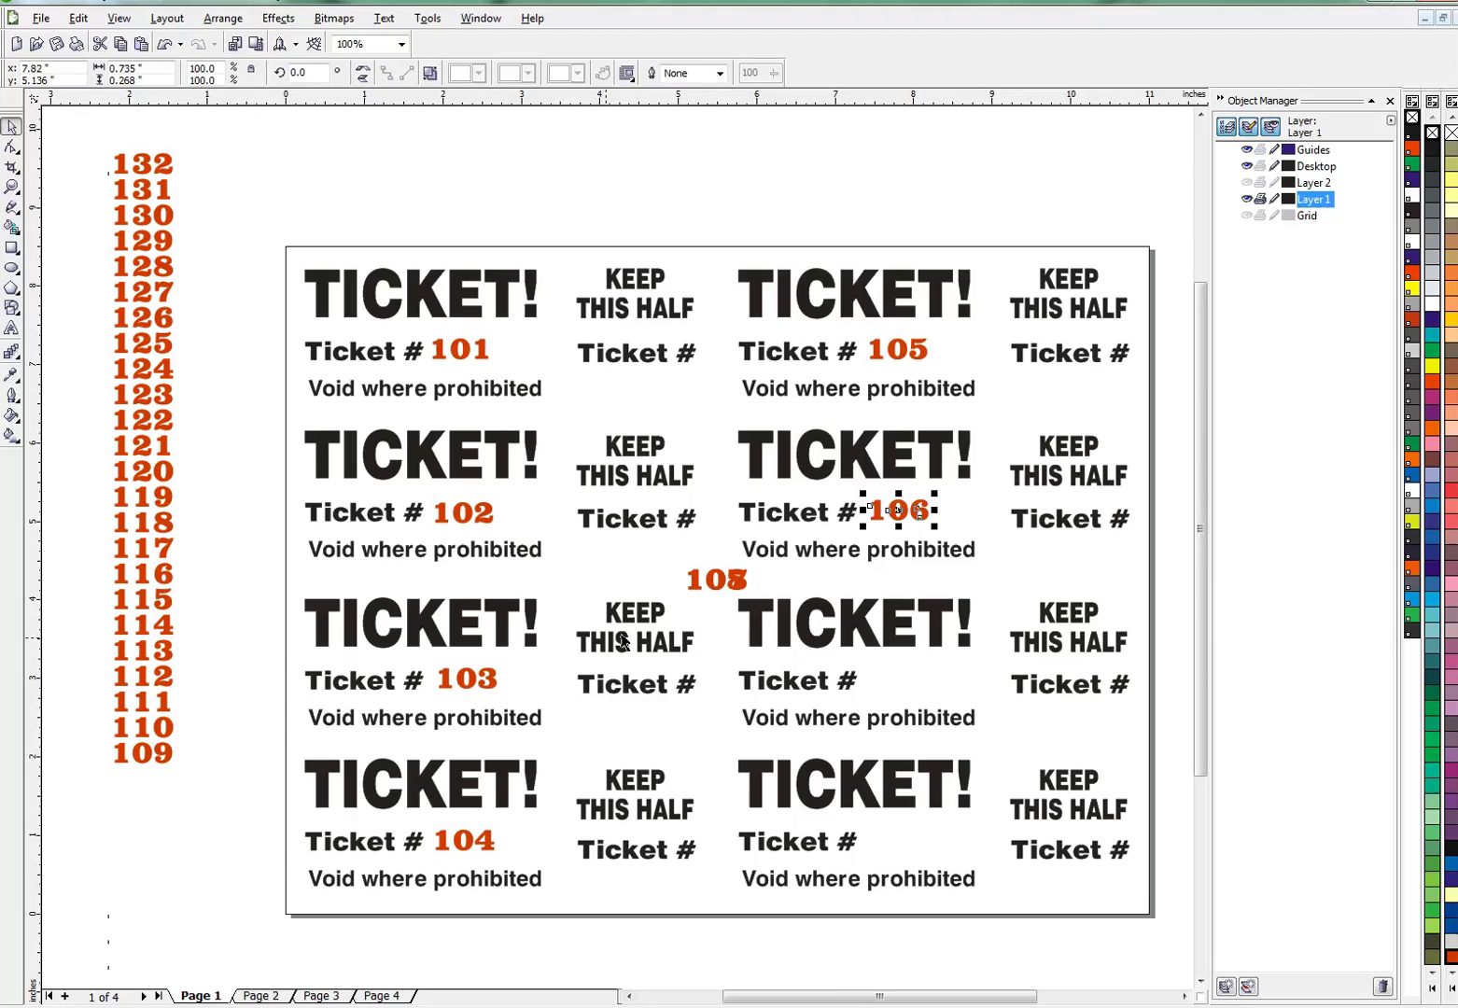
pyautogui.moveTo(733, 581); pyautogui.dragTo(903, 678)
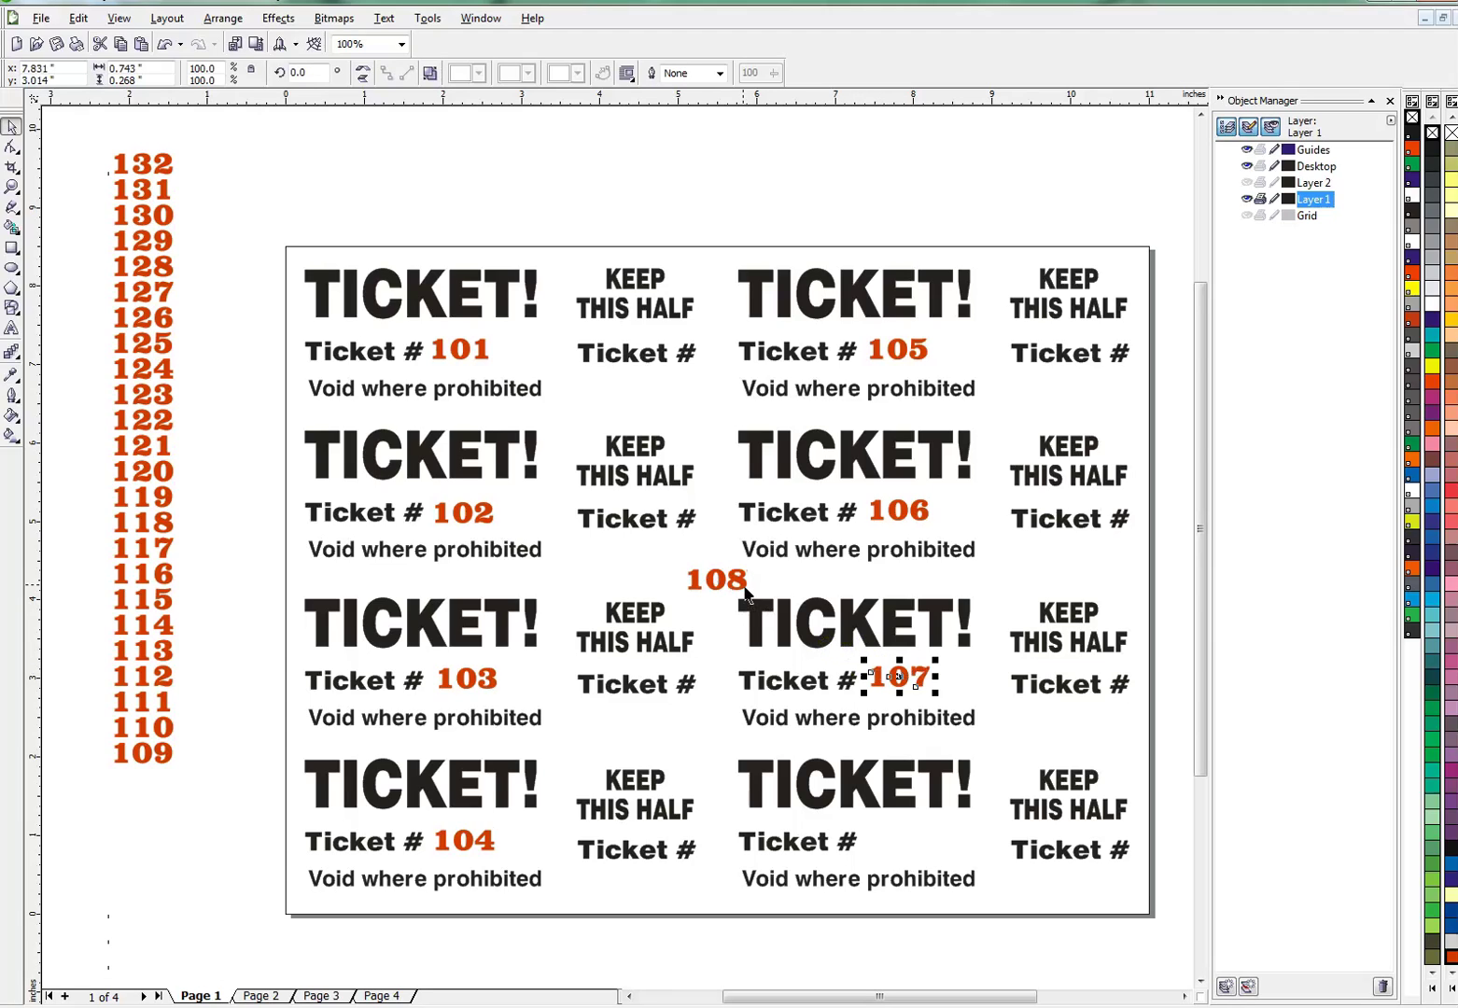
pyautogui.moveTo(727, 580); pyautogui.dragTo(920, 836)
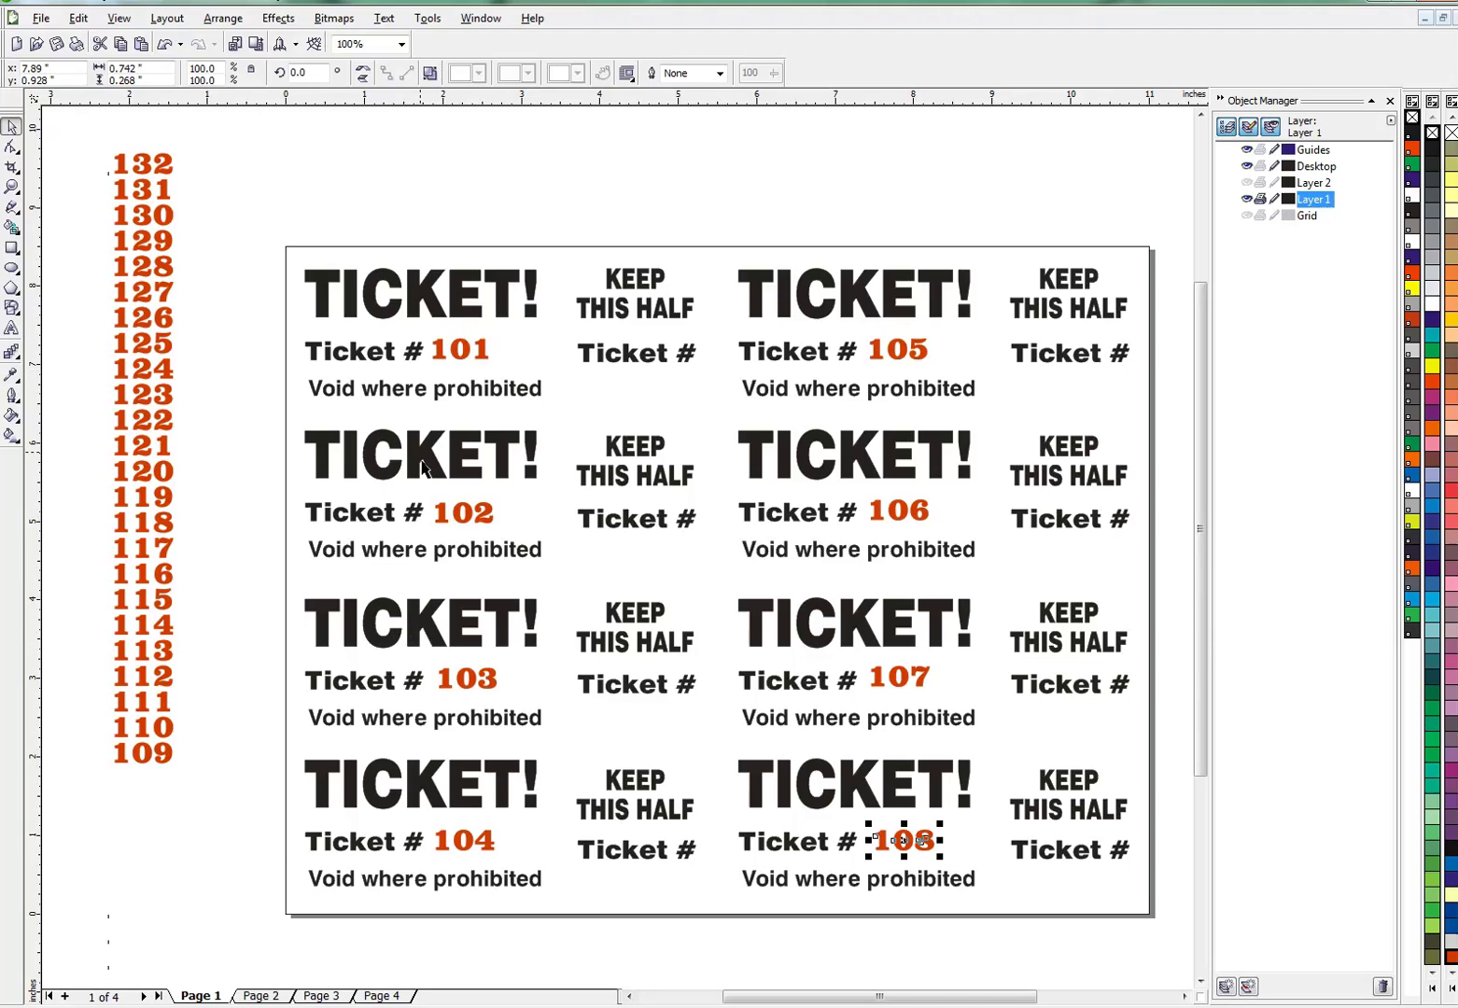
# - Duplicate the placed numbers 101 to 108 and put each copy below Ticket # on the matching KEEP THIS HALF stub
pyautogui.click(462, 349)
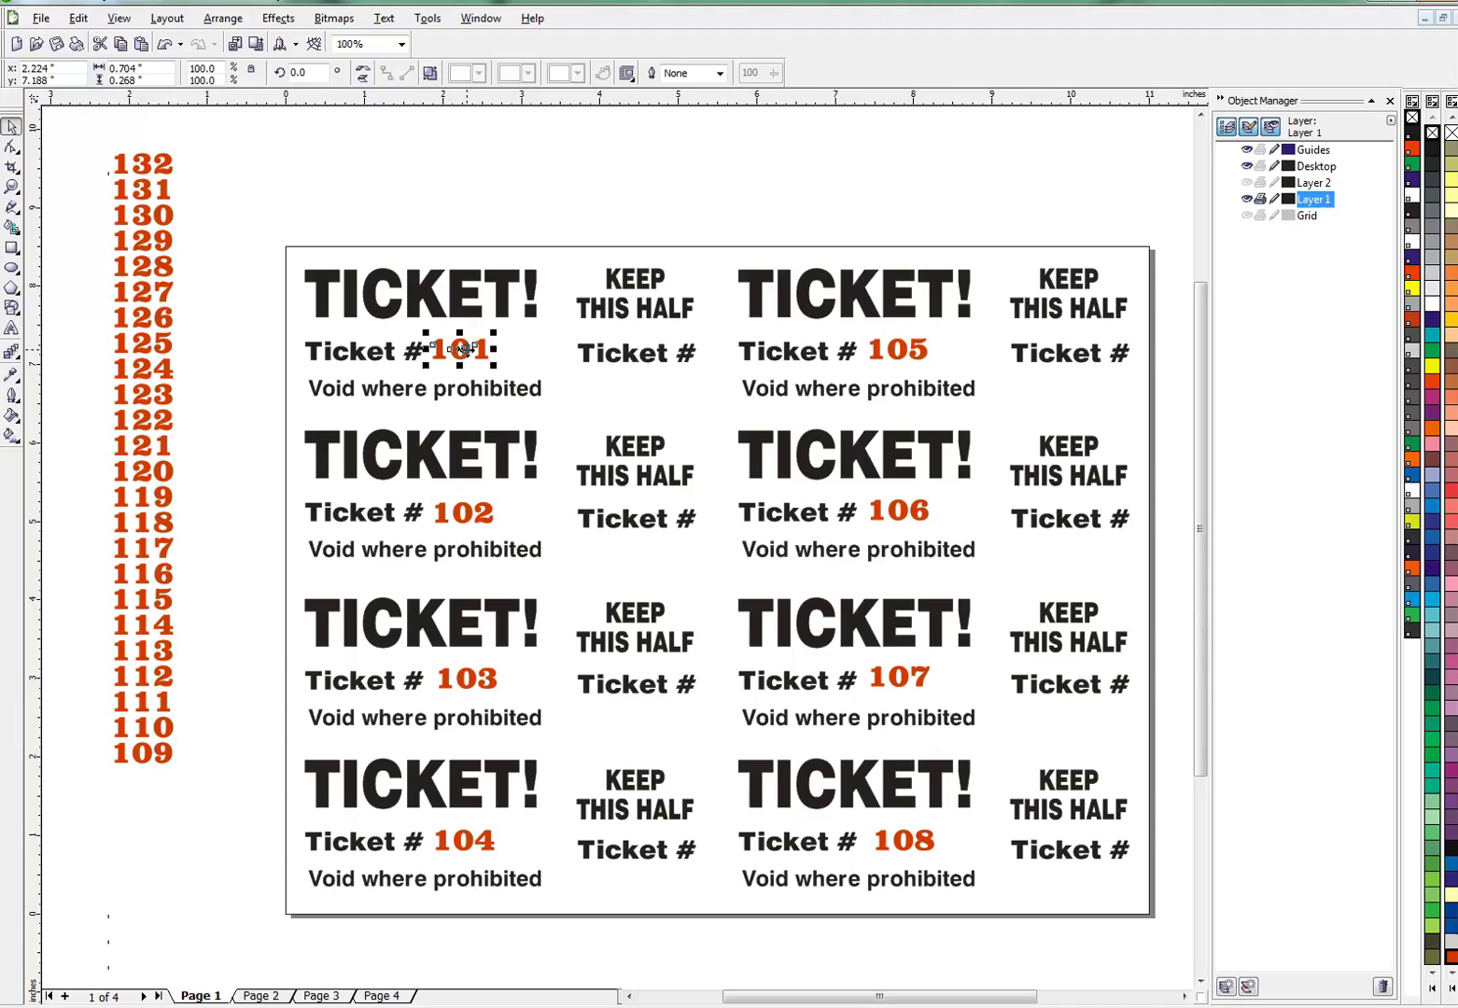
pyautogui.moveTo(462, 349); pyautogui.dragTo(635, 383)
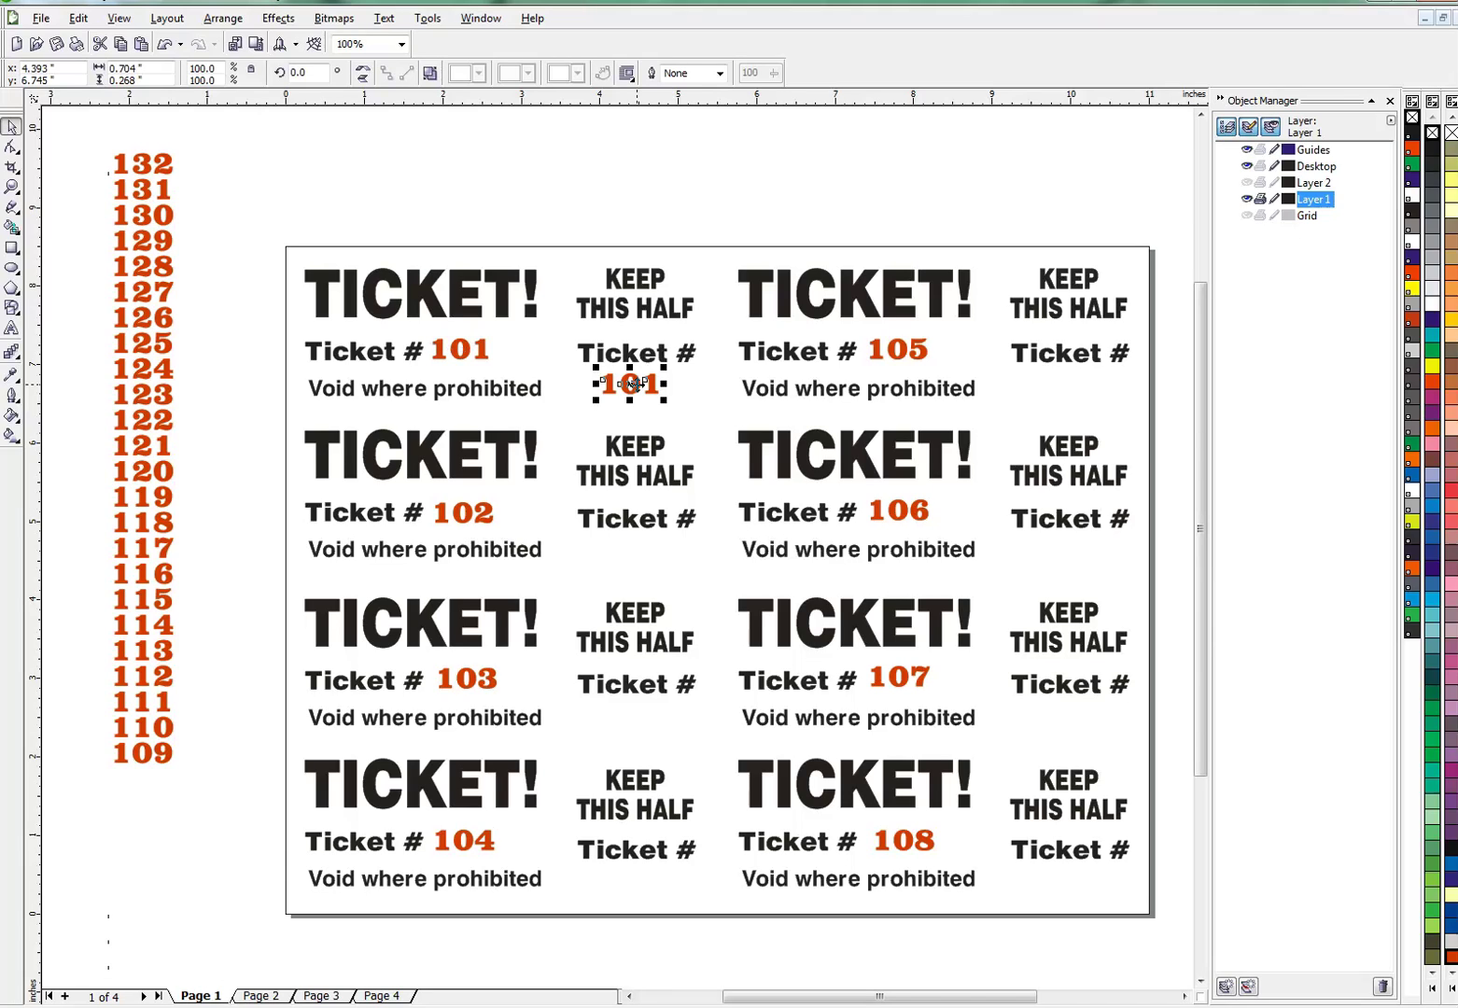
pyautogui.click(486, 517)
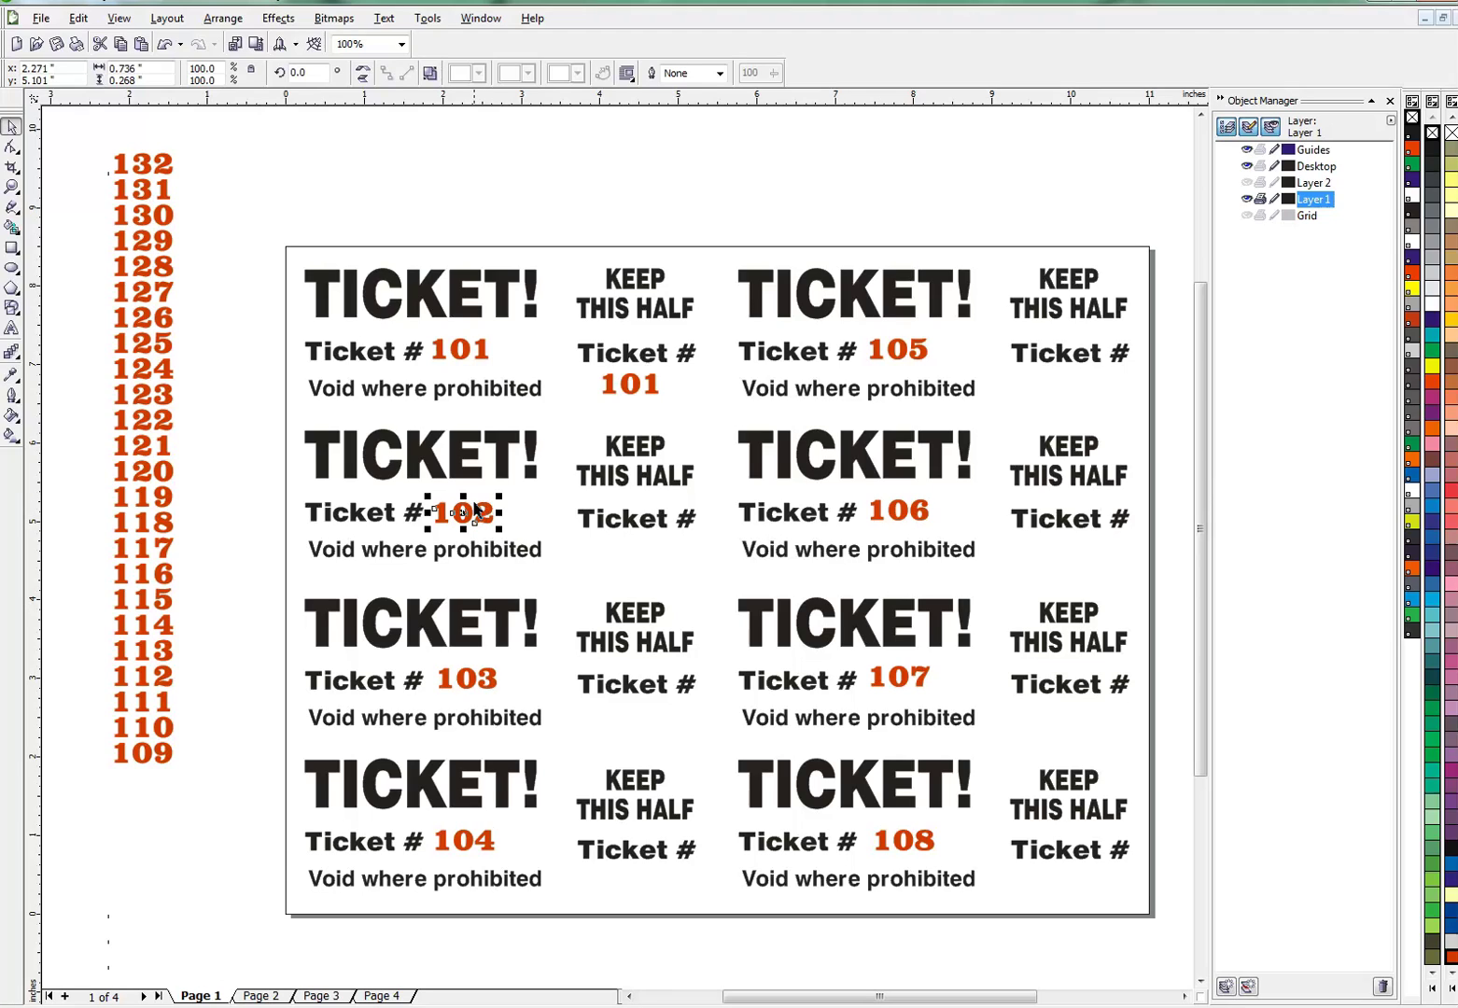
pyautogui.moveTo(464, 512); pyautogui.dragTo(633, 551)
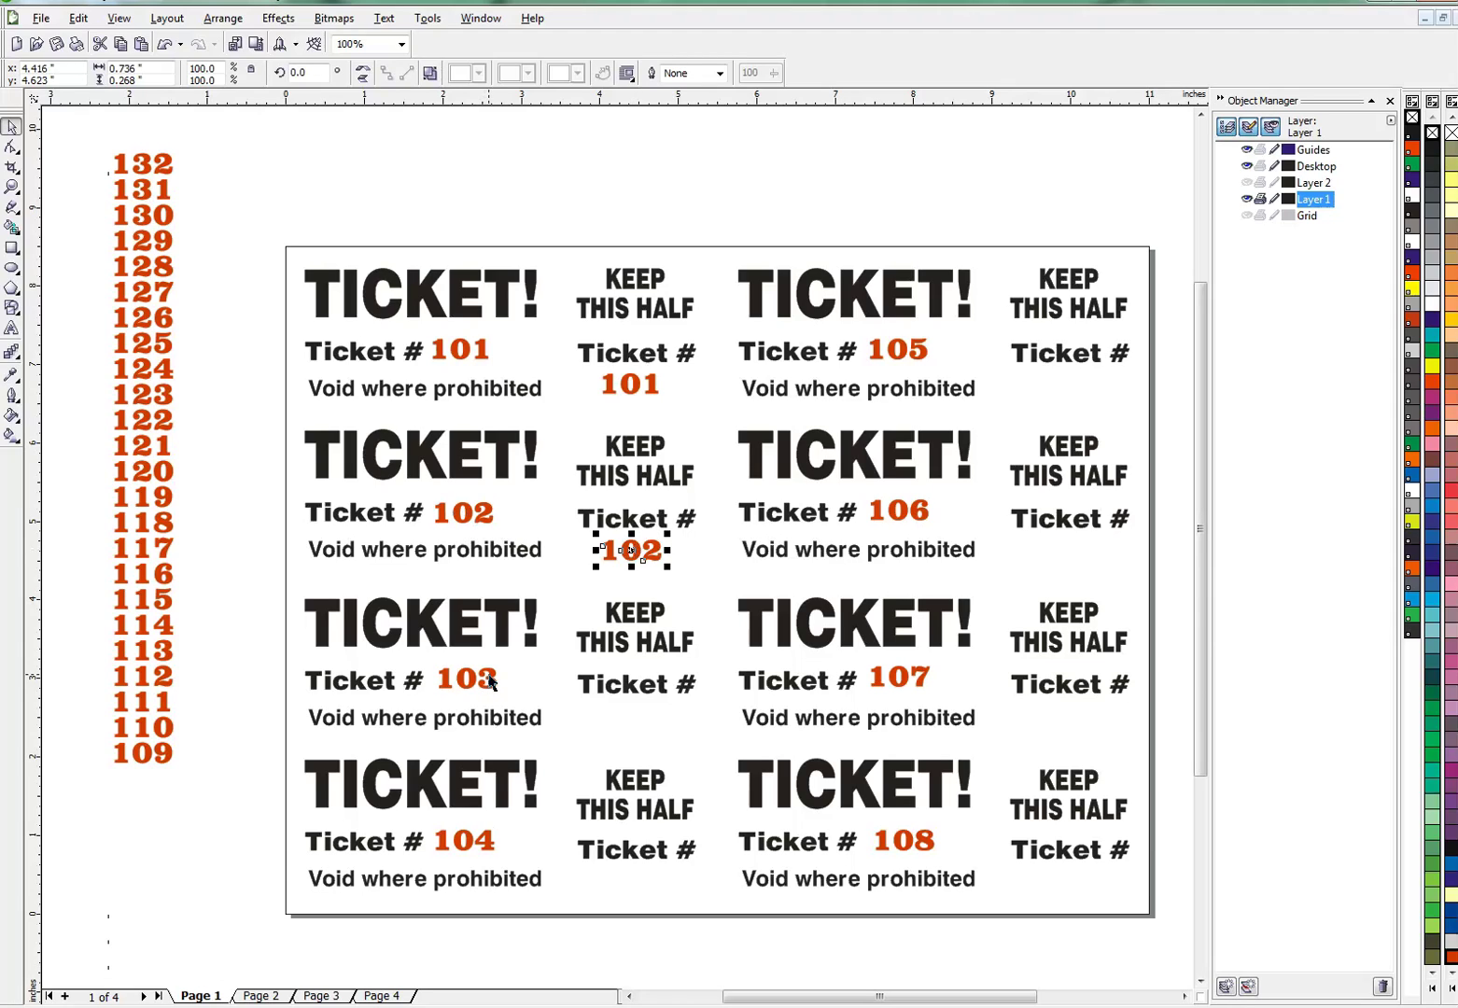
pyautogui.click(489, 679)
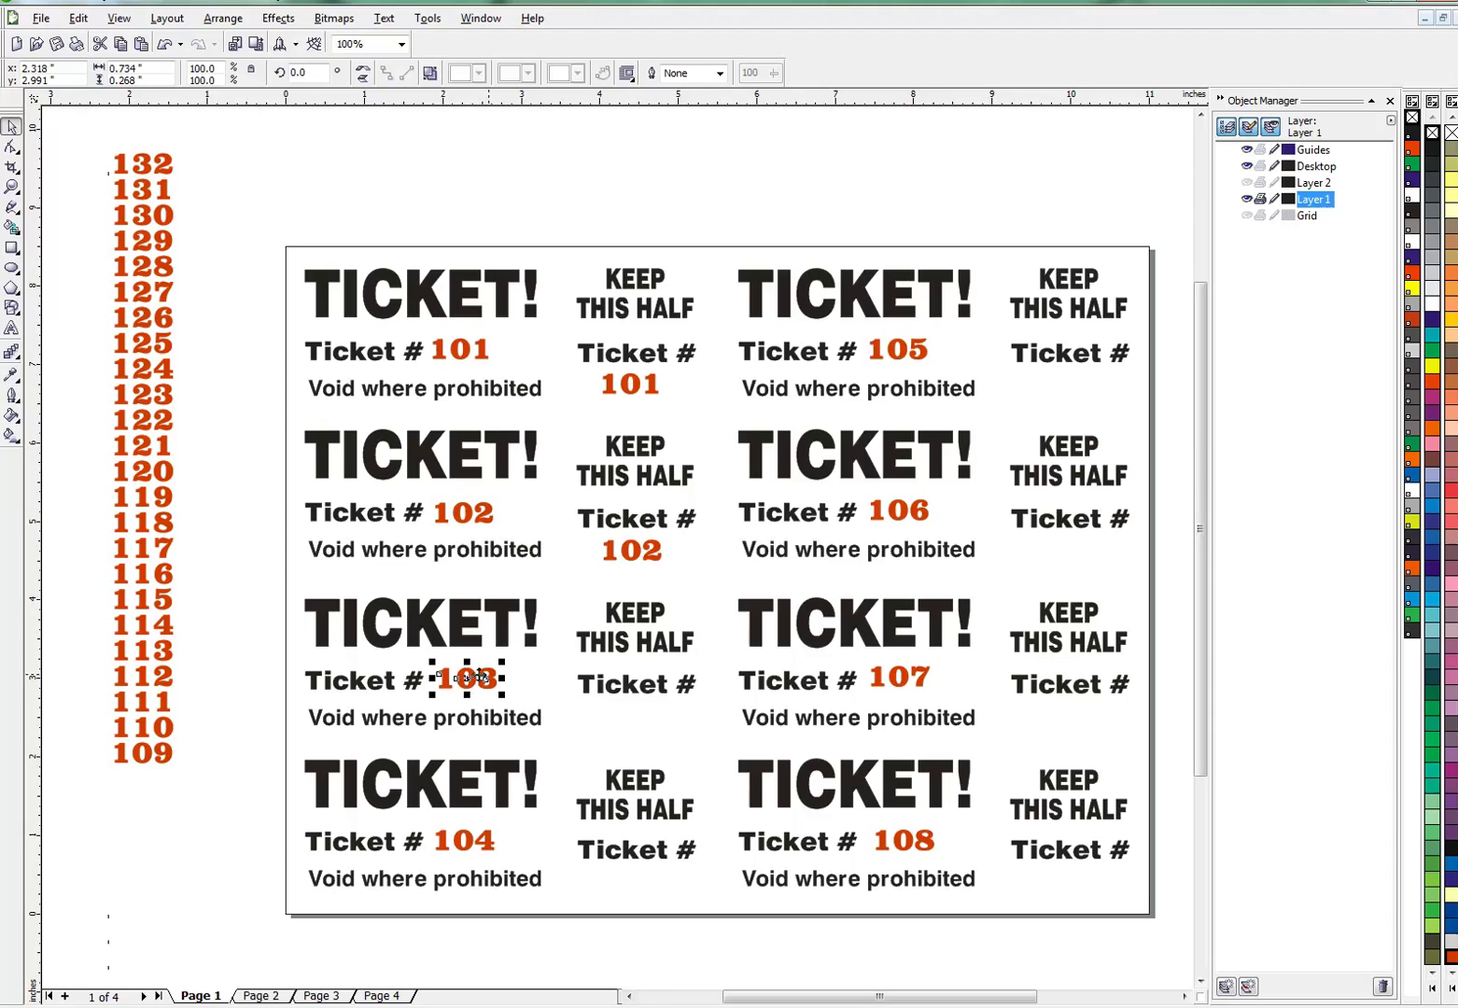
pyautogui.moveTo(468, 677); pyautogui.dragTo(634, 714)
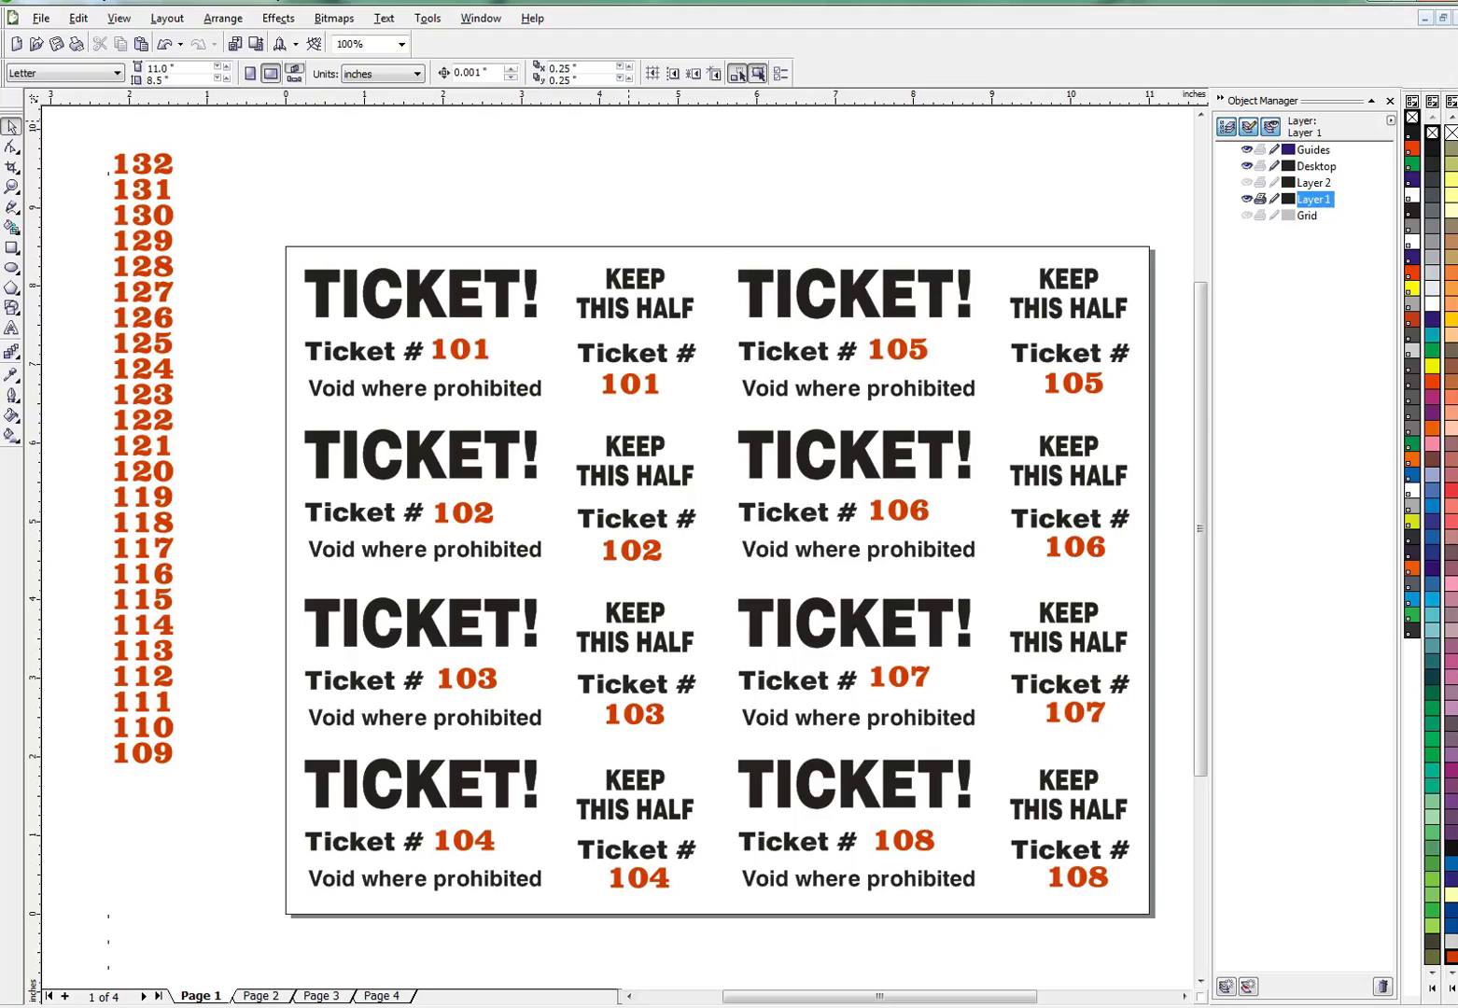
# - Stop recording the numberstickets macro
pyautogui.click(432, 19)
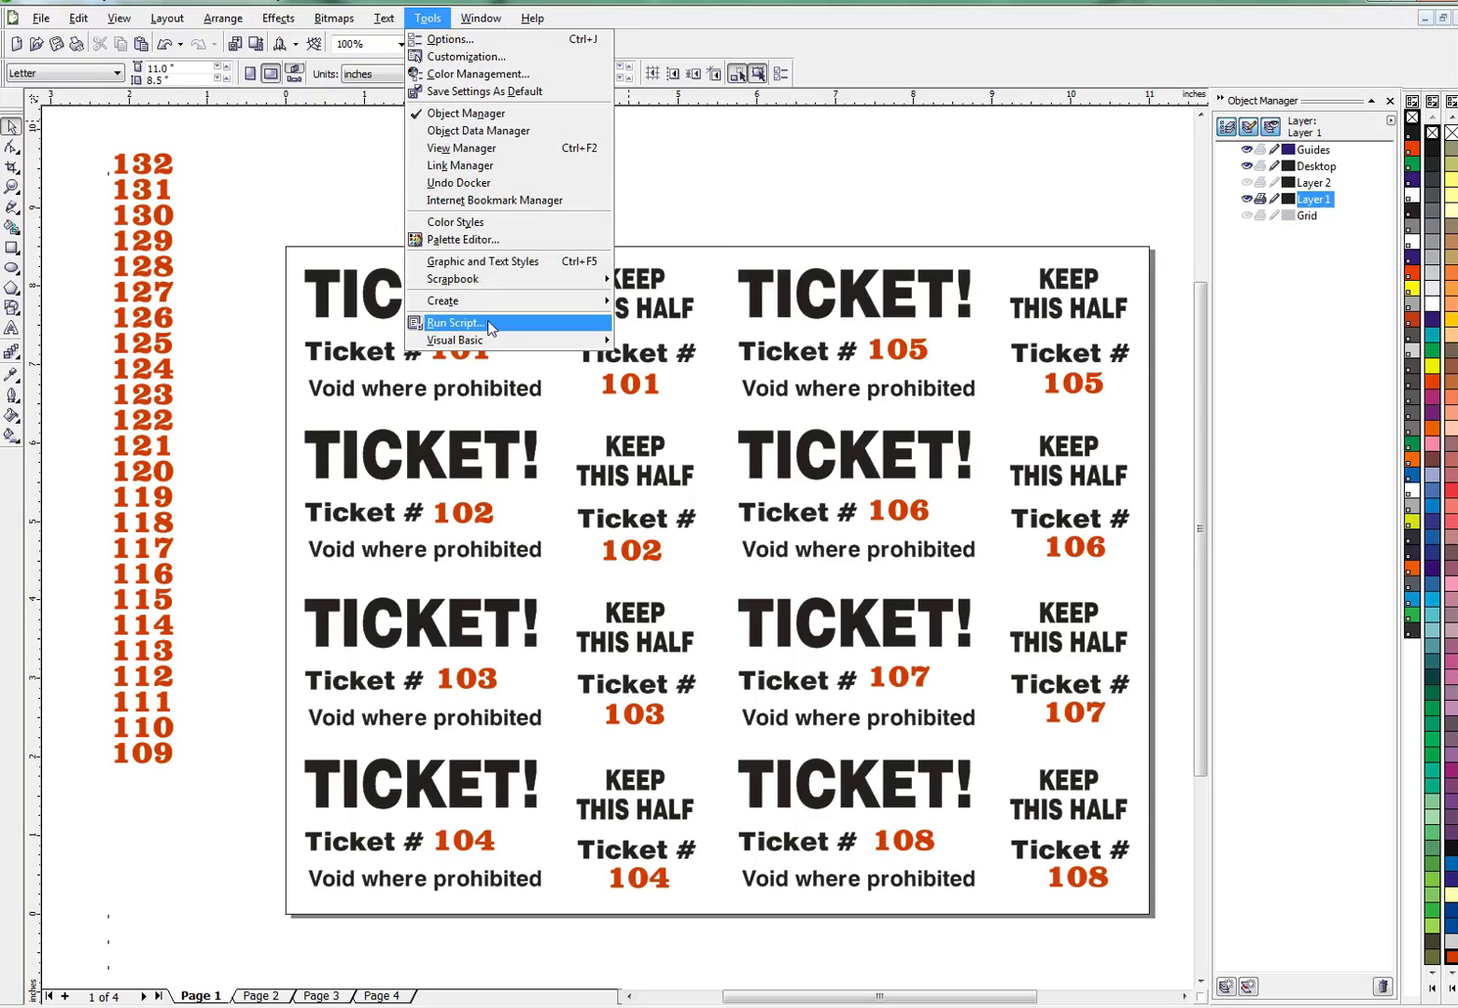
pyautogui.moveTo(502, 351)
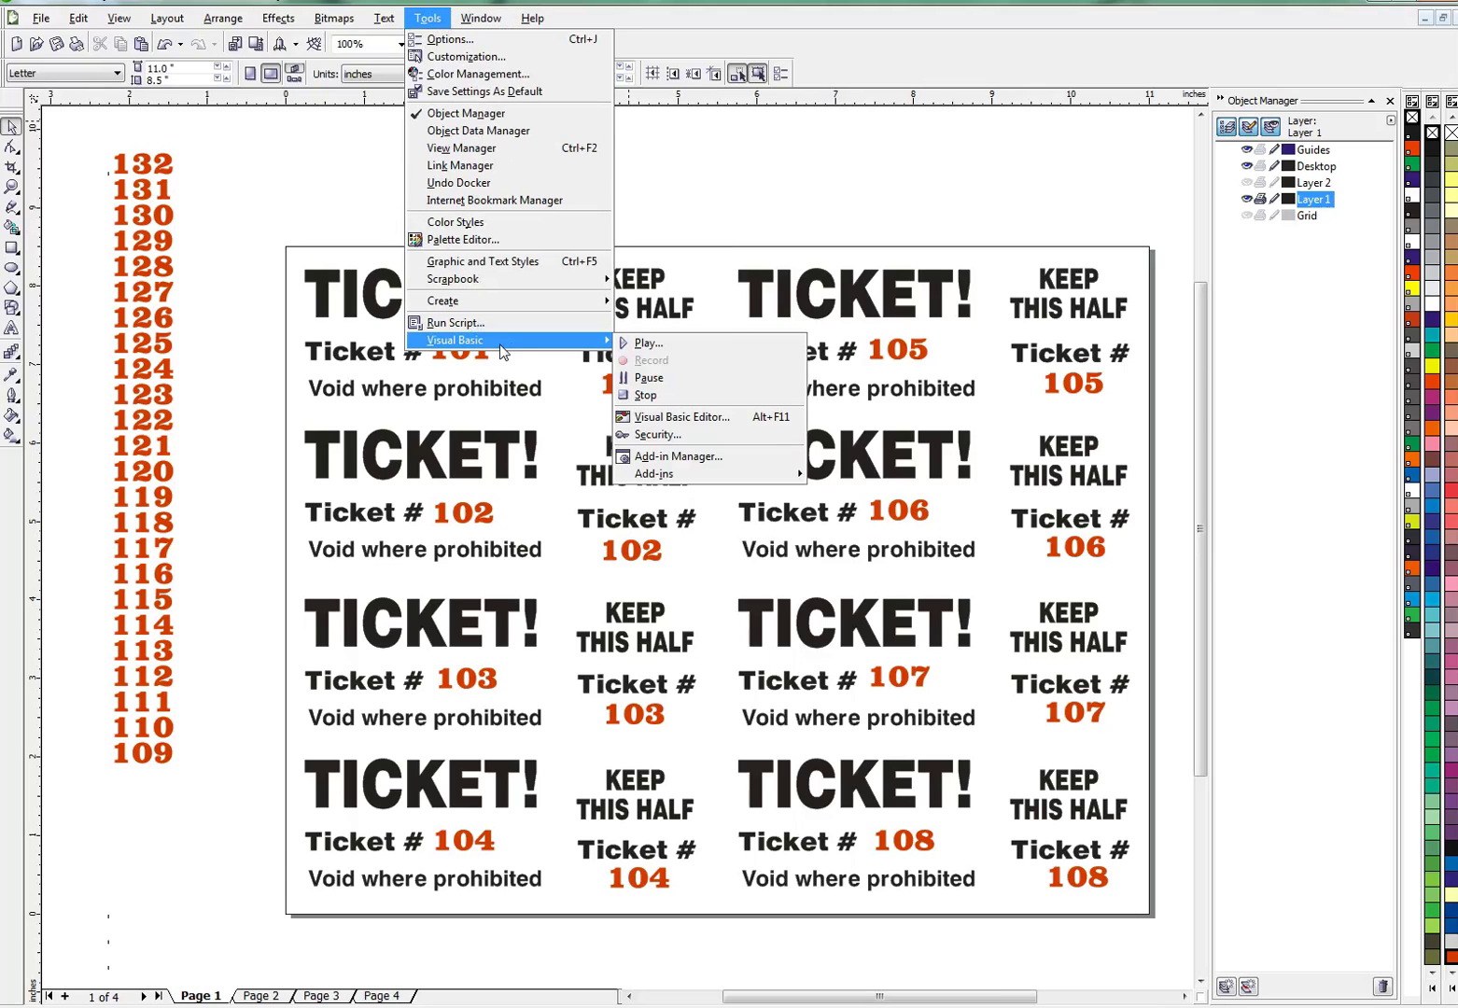
pyautogui.click(661, 395)
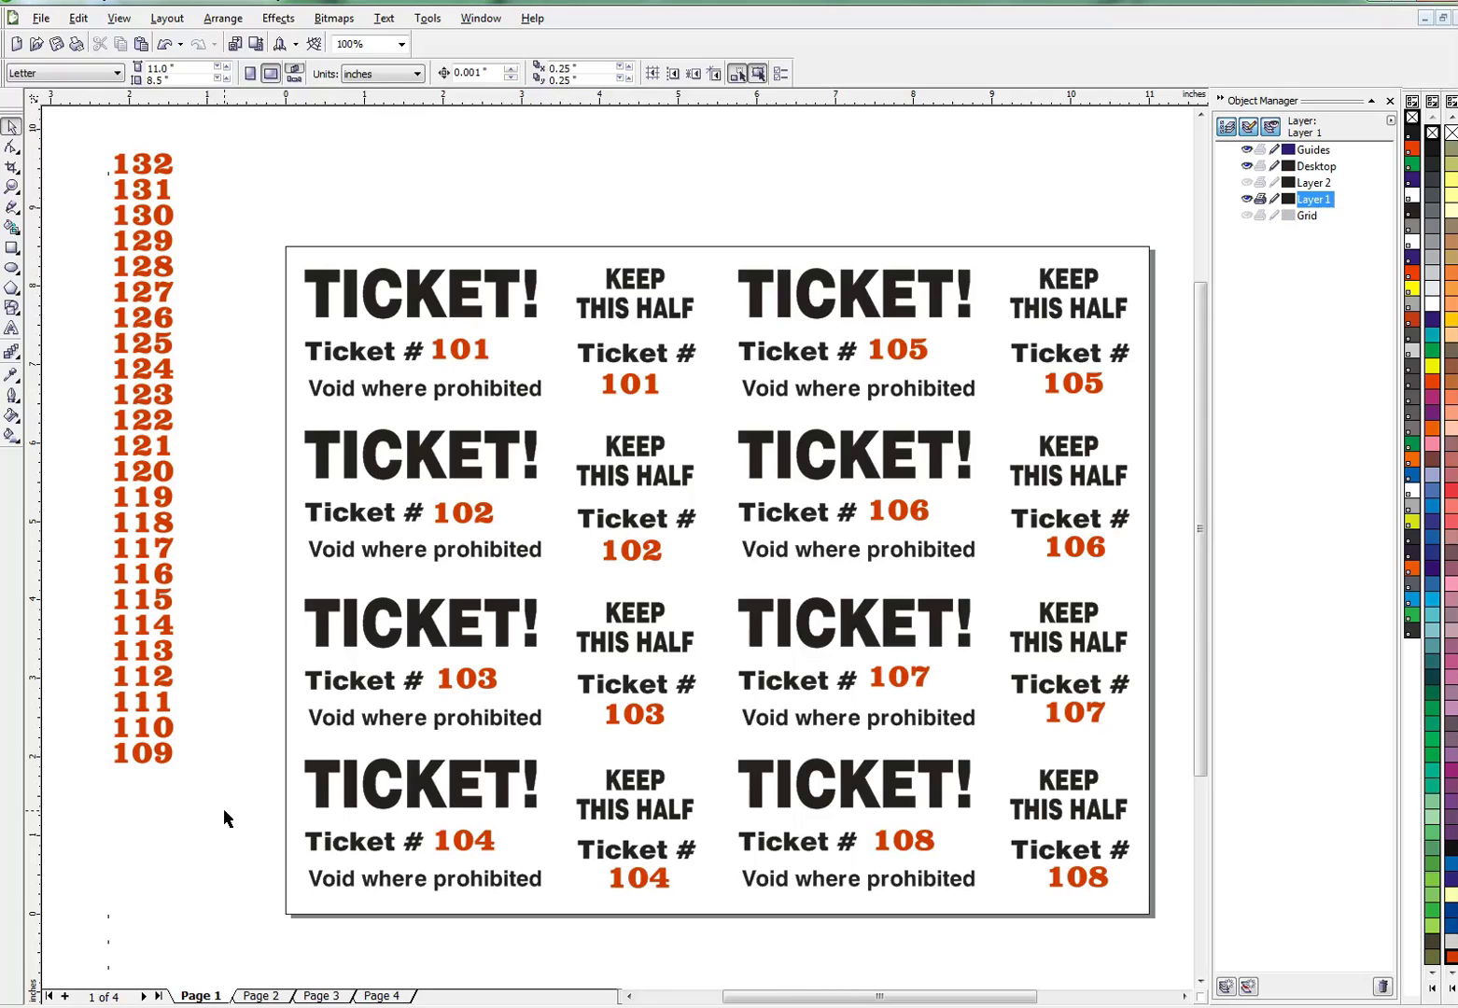
# - On page 2, select the numbers 109 to 116 and run RecordedMacros.numberstickets from GlobalMacros (GlobalMacros.gms) on them
pyautogui.press('pagedown')
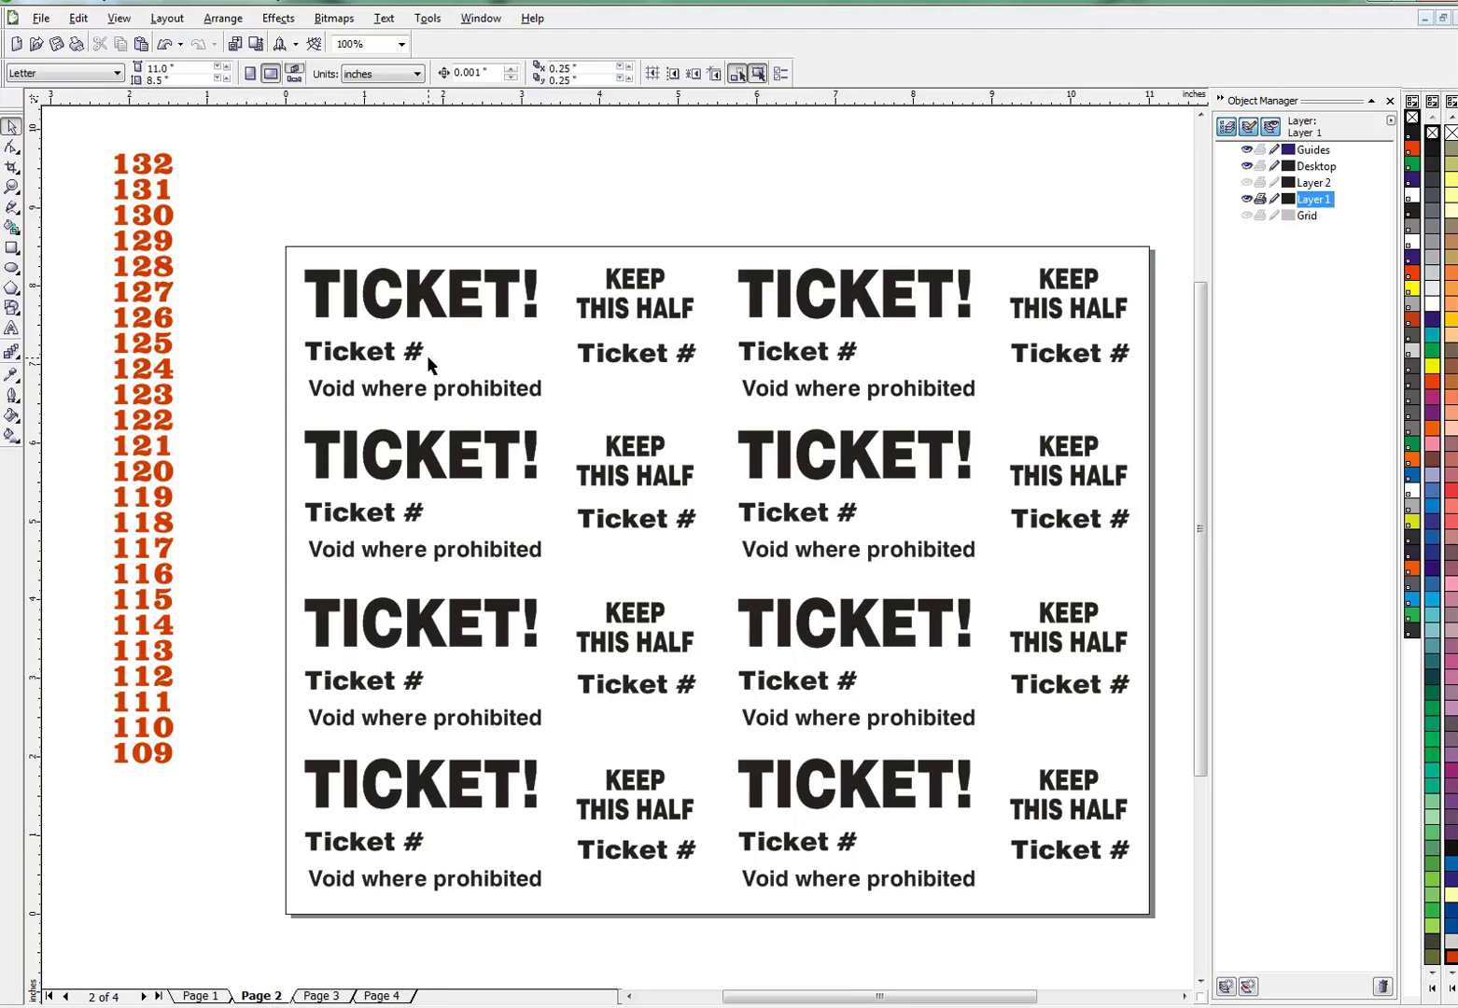
pyautogui.moveTo(94, 788); pyautogui.dragTo(196, 553)
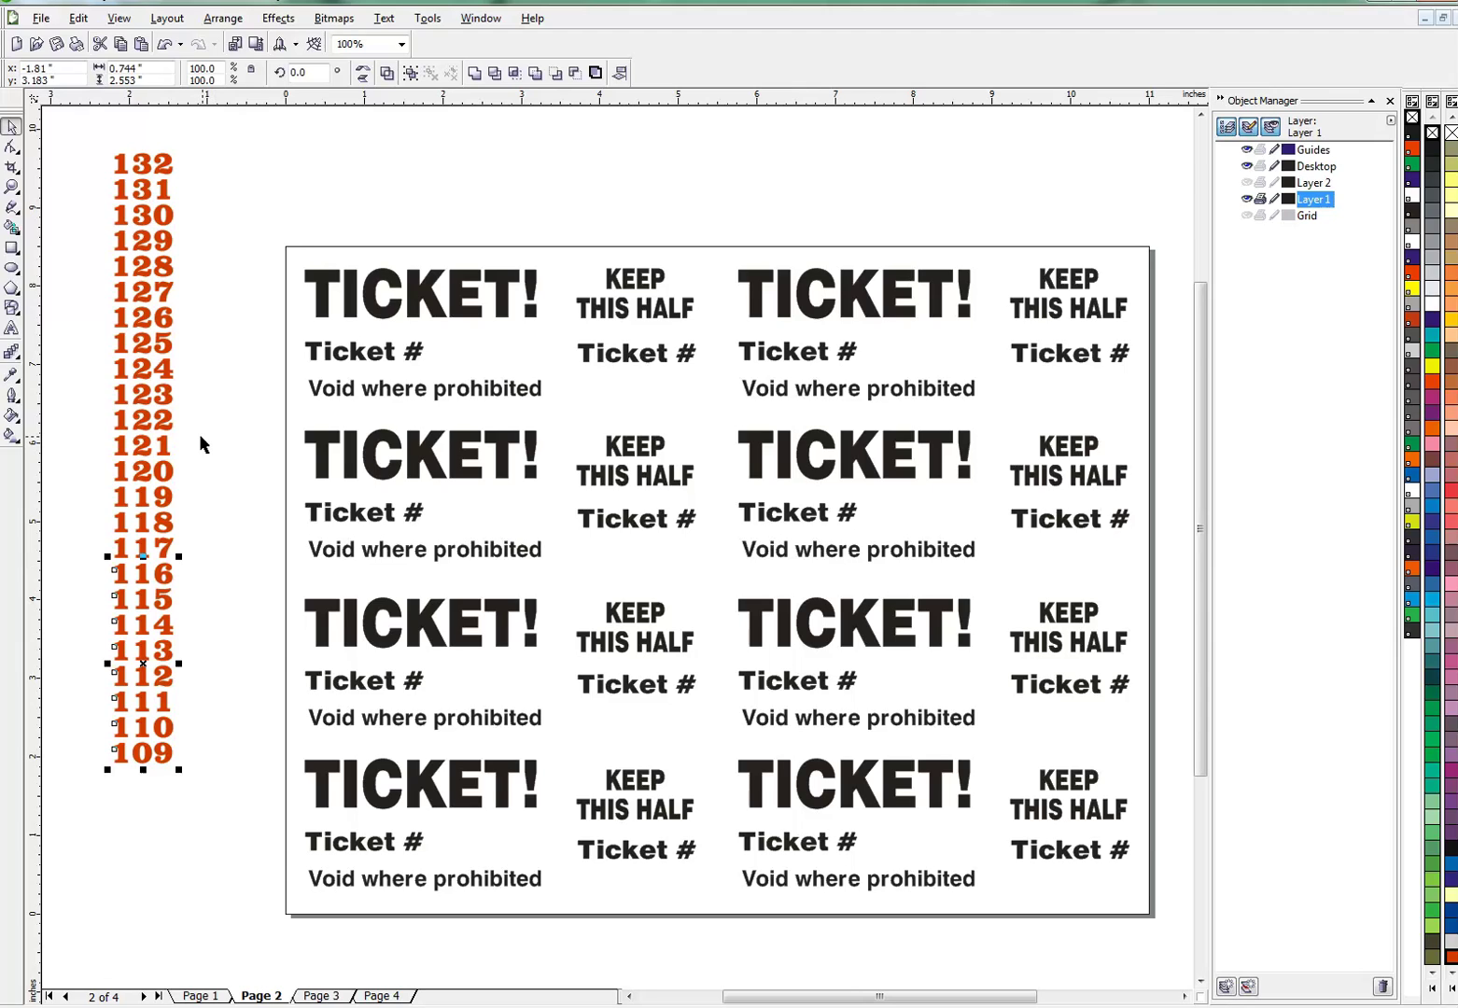
pyautogui.click(427, 19)
pyautogui.moveTo(462, 341)
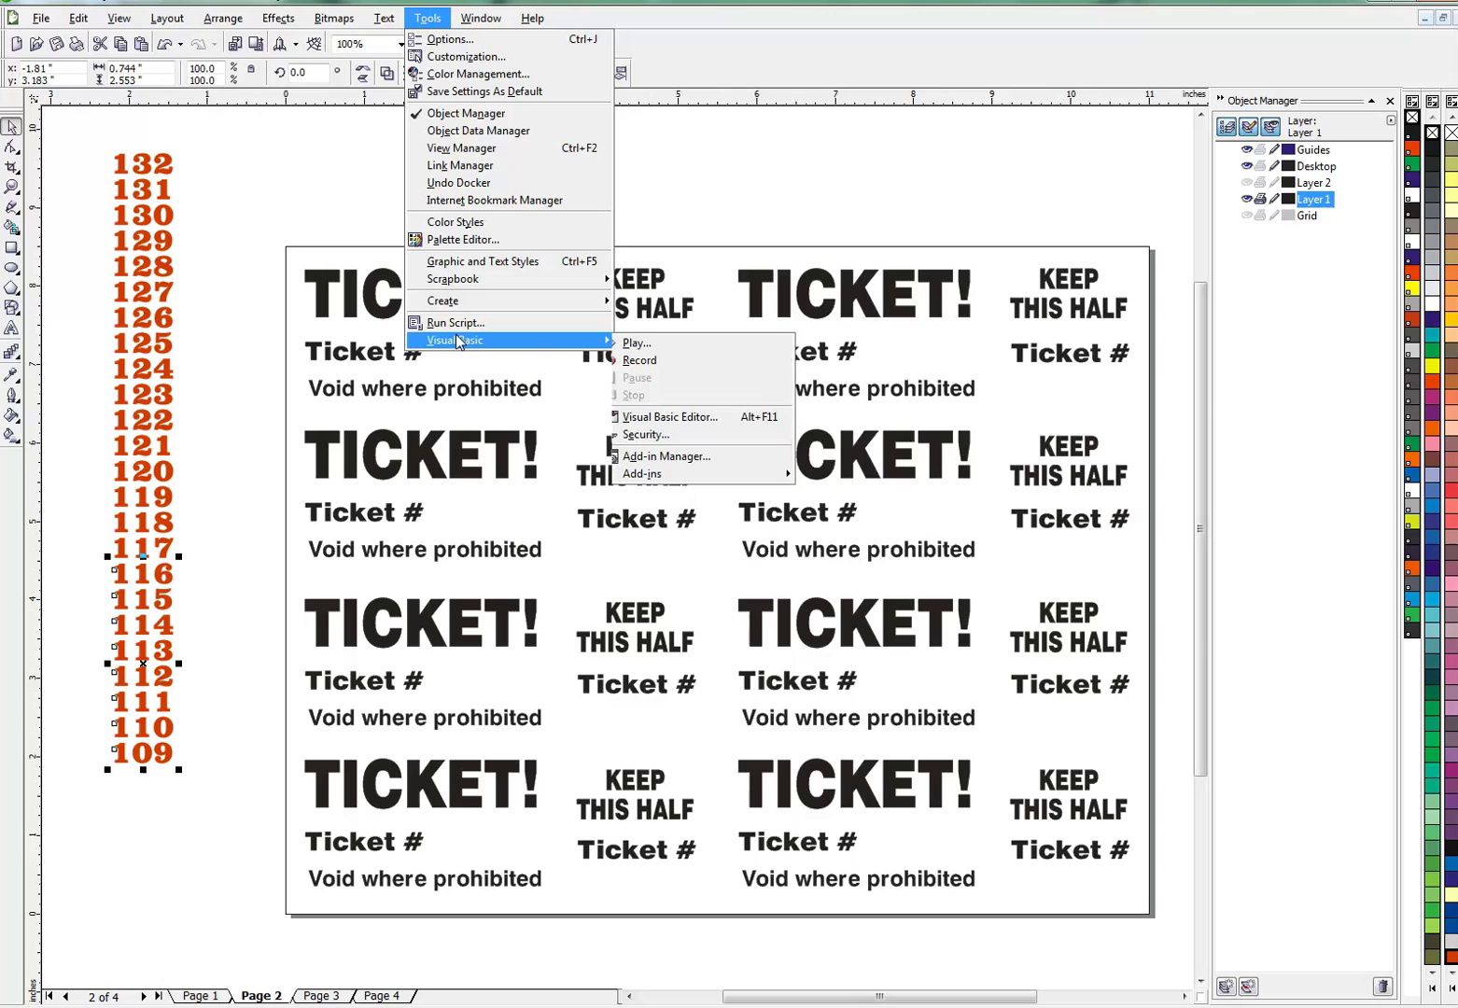
pyautogui.click(661, 344)
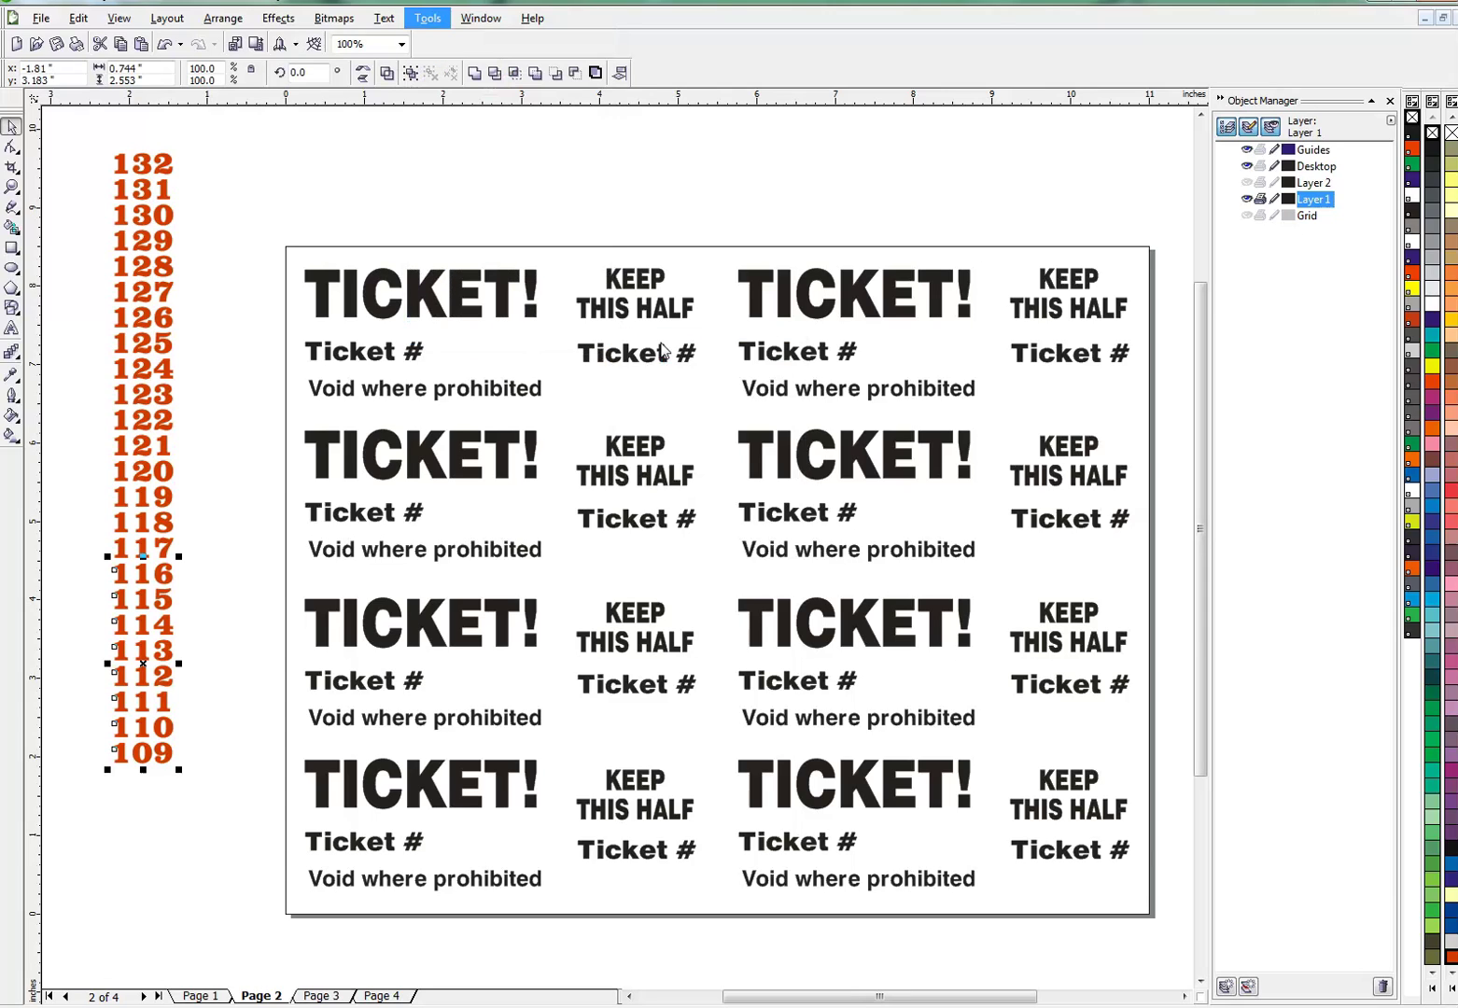
pyautogui.click(685, 590)
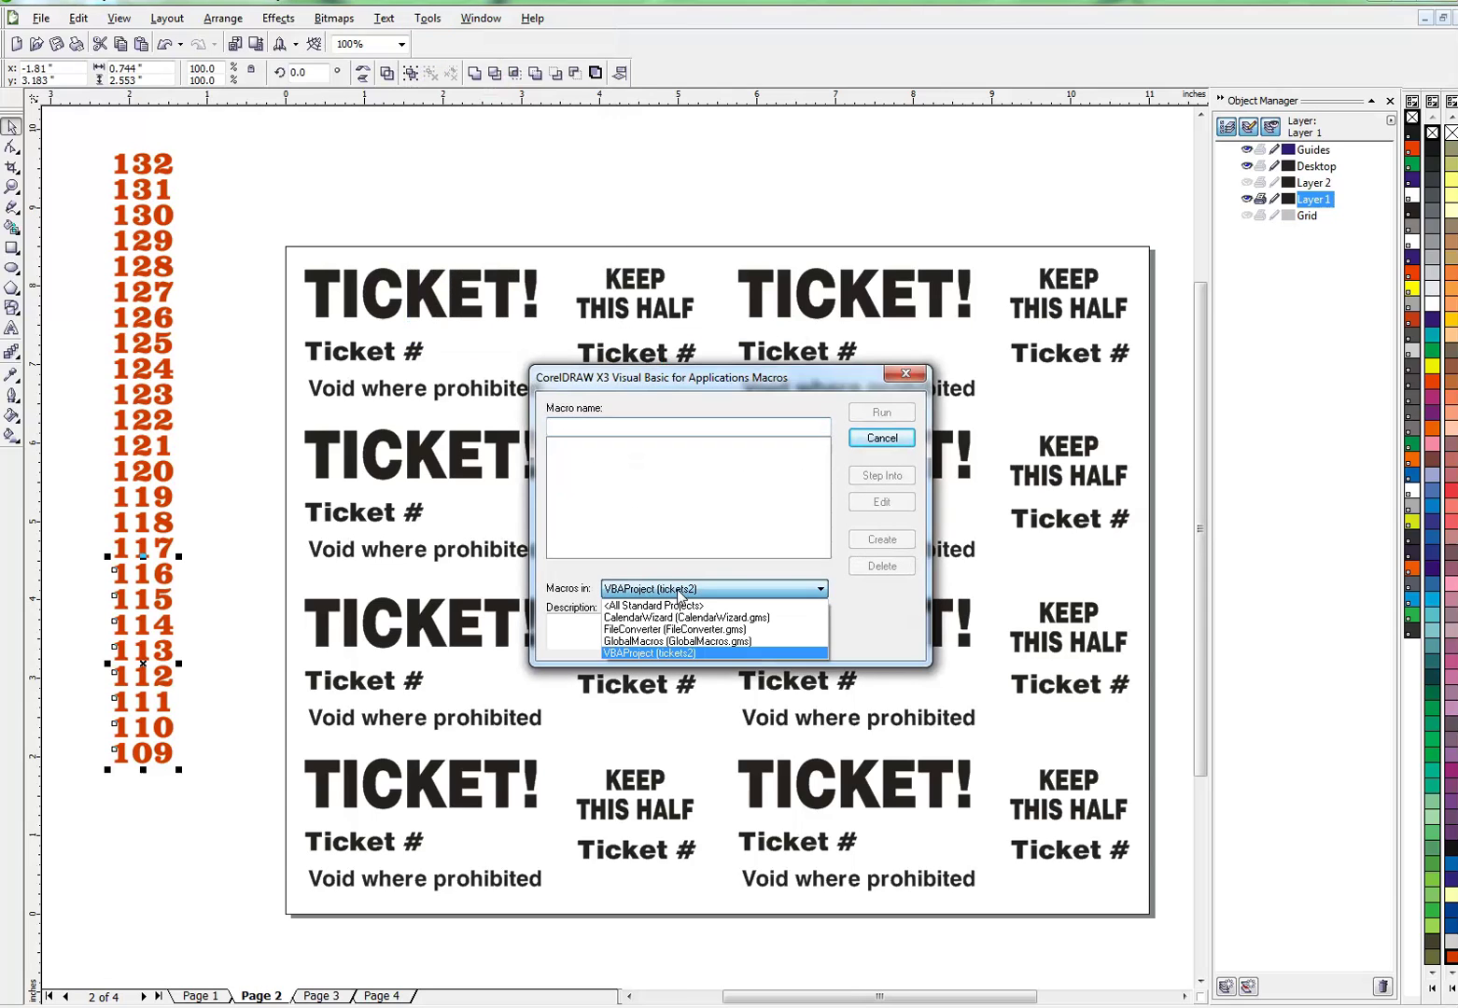
pyautogui.click(664, 642)
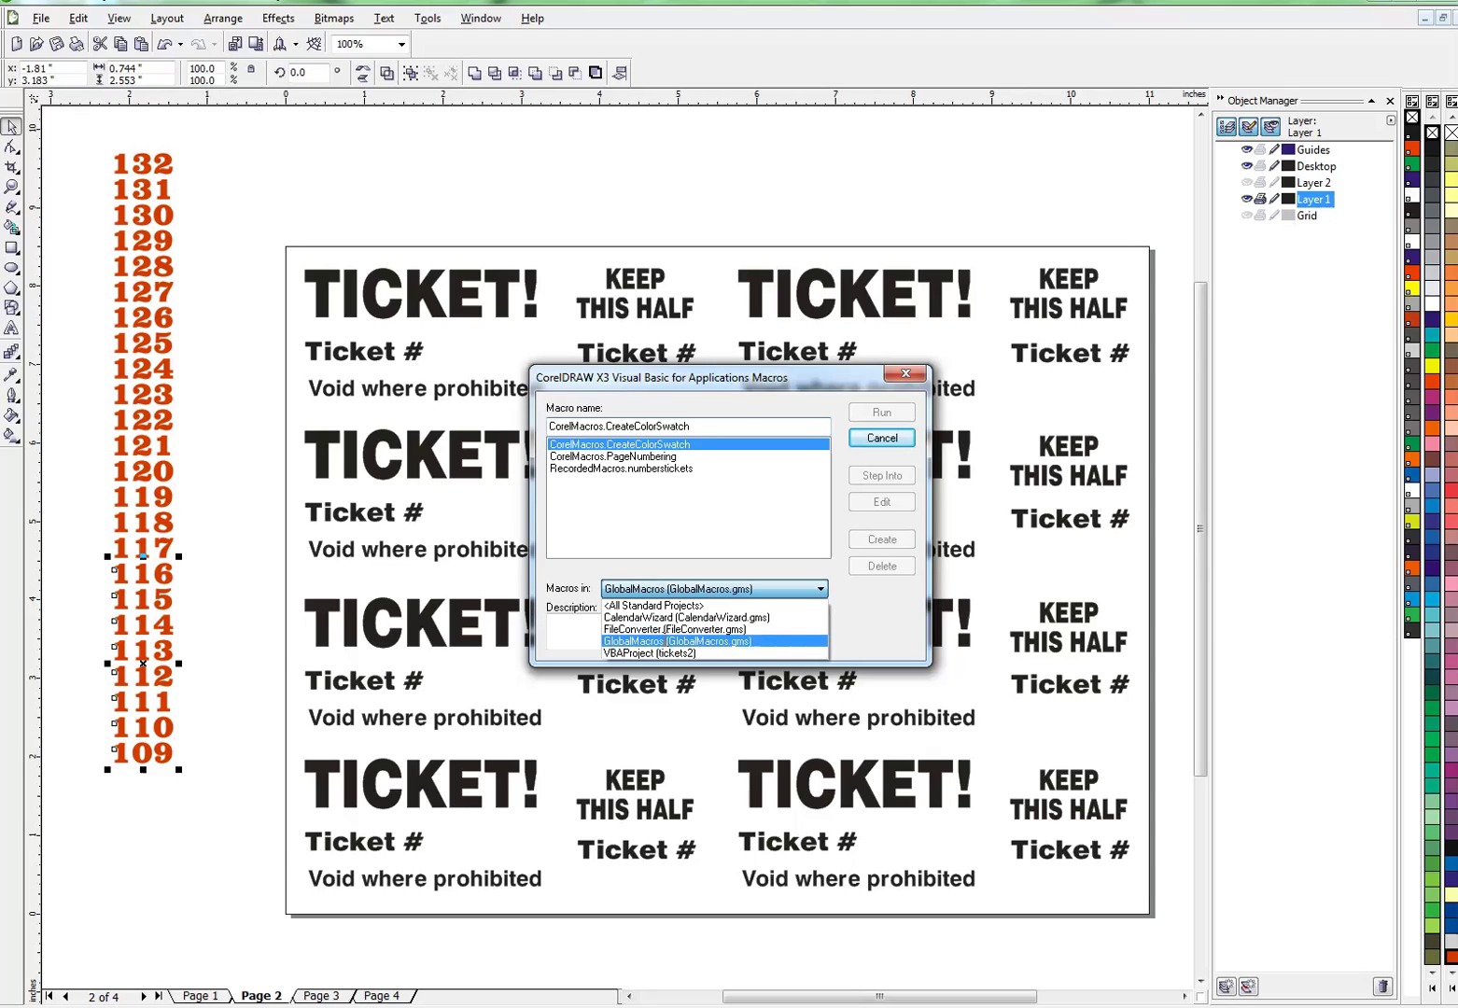
pyautogui.click(634, 470)
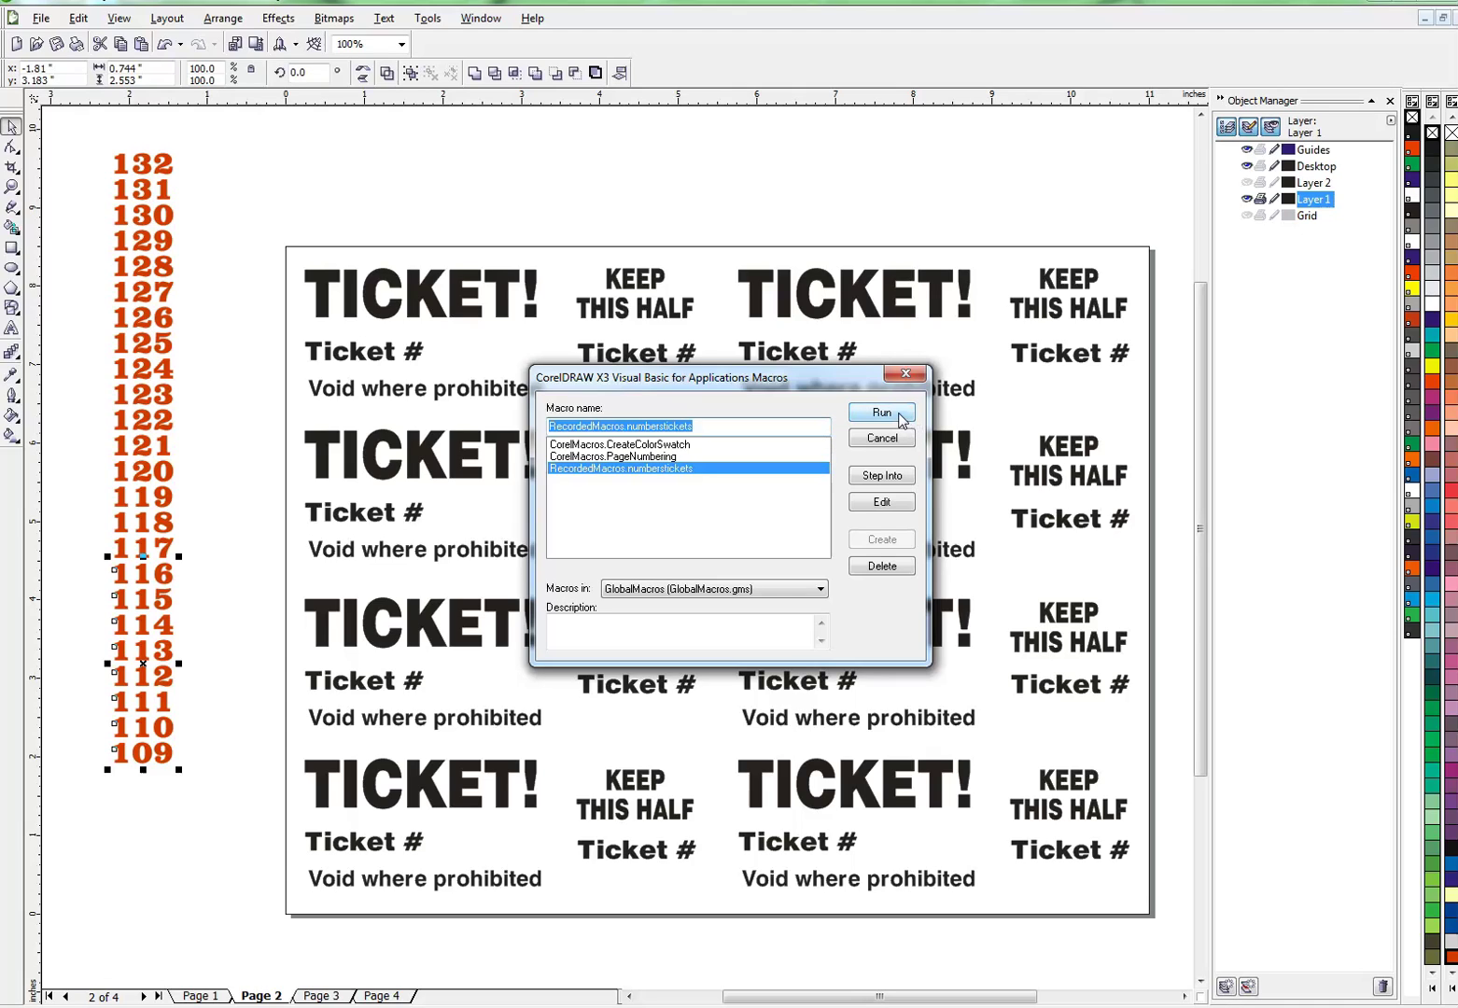
pyautogui.click(898, 414)
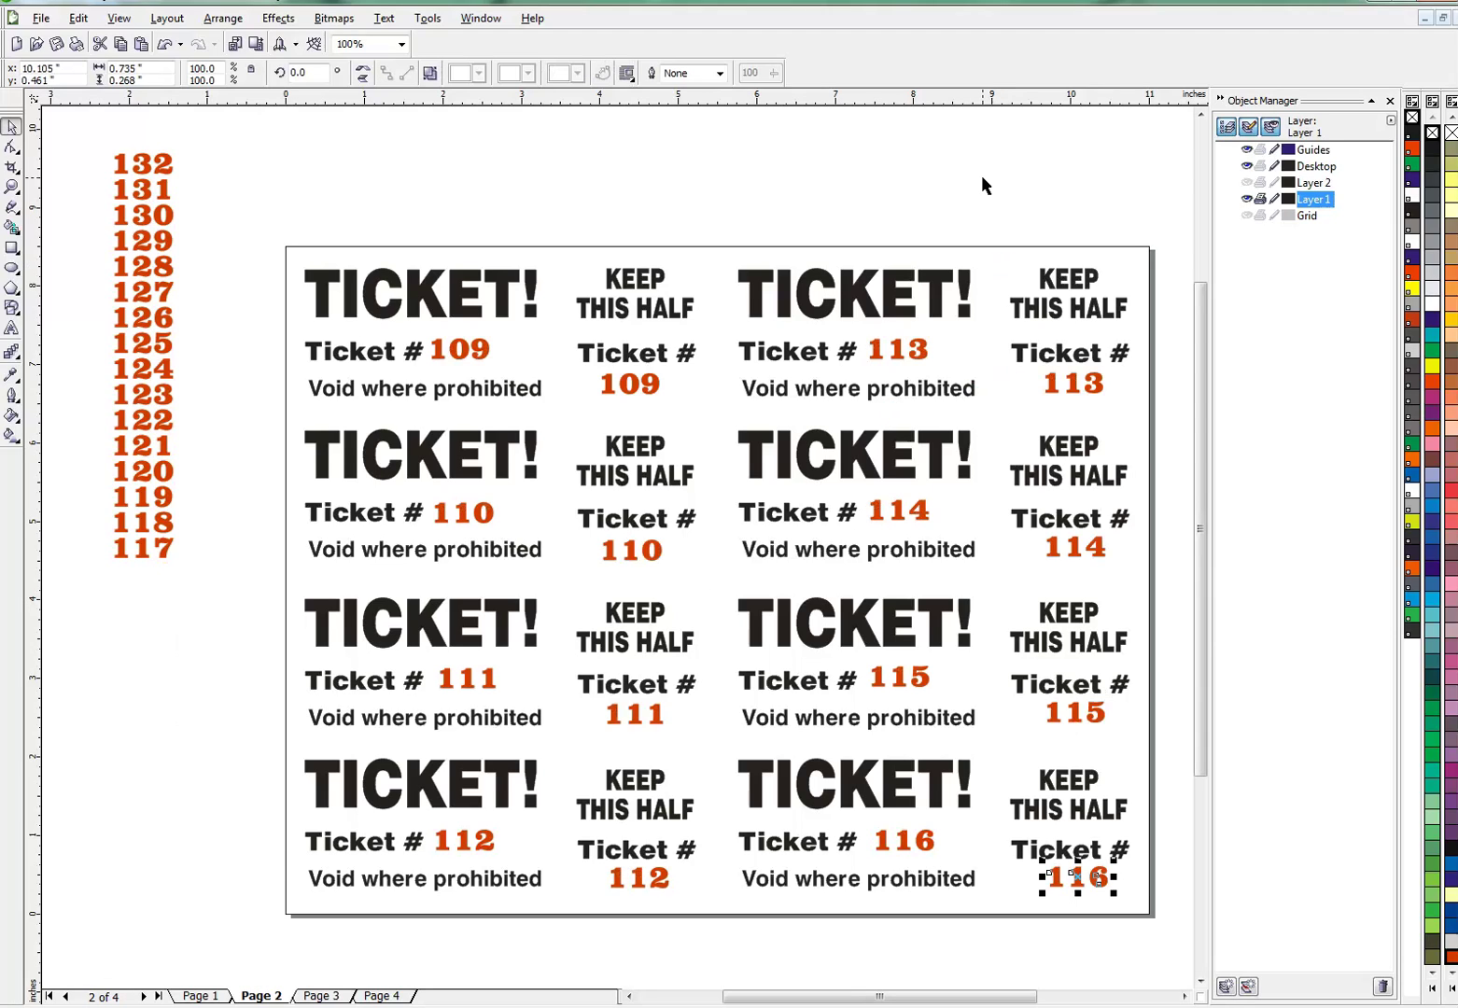
pyautogui.click(859, 173)
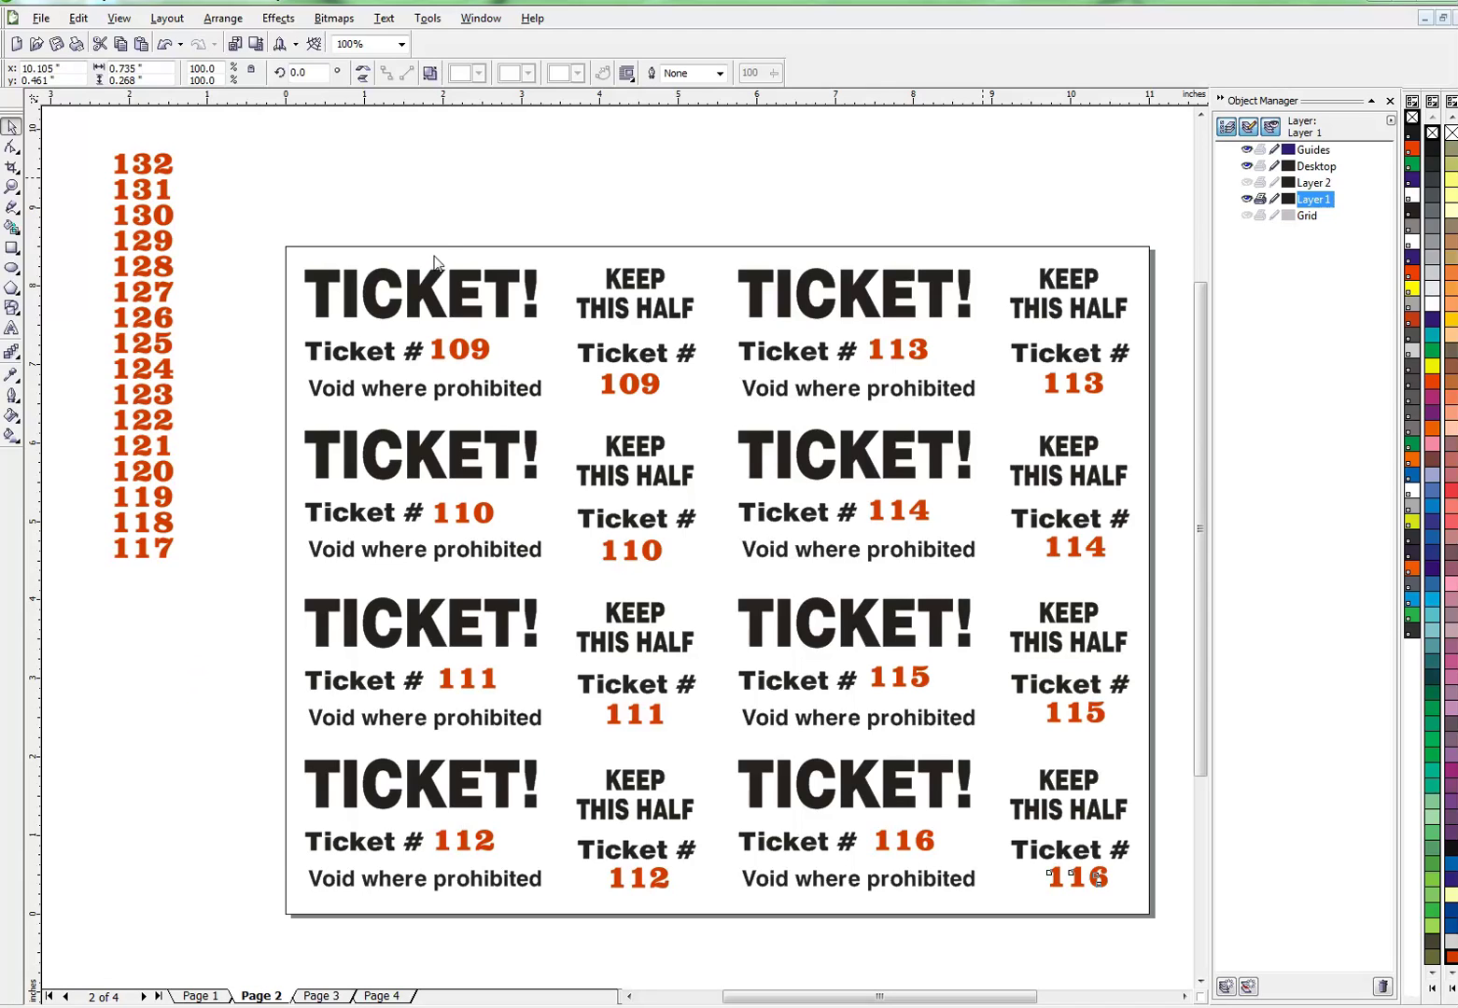
# - In the command customization options, show the Macros category and select the RecordedMacros.numberstickets command
pyautogui.click(433, 20)
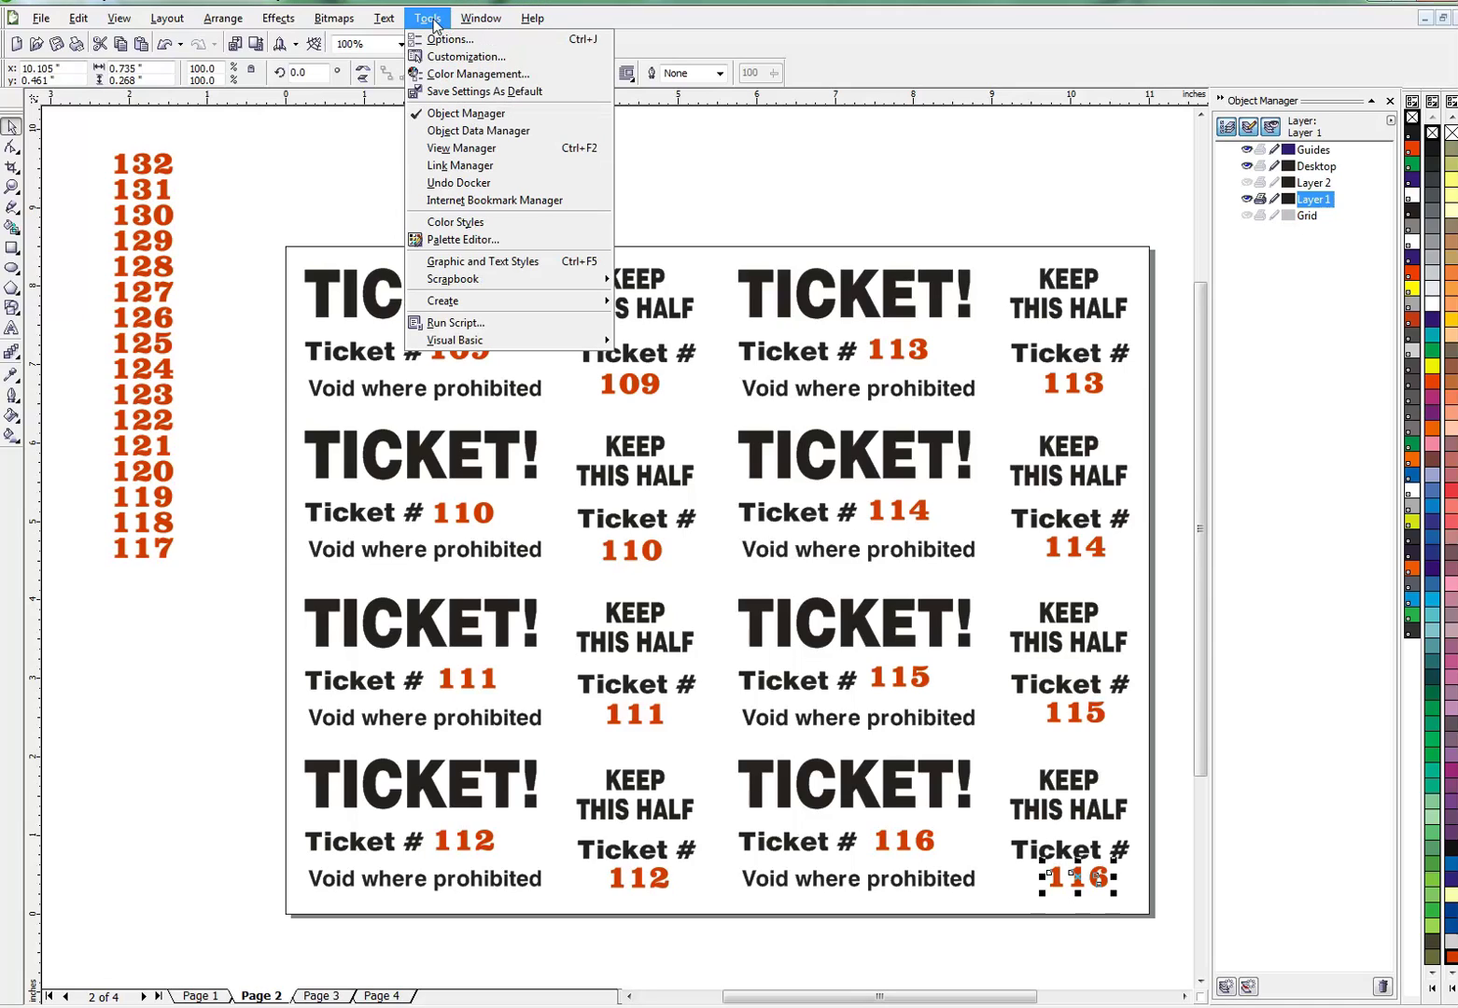
pyautogui.click(446, 40)
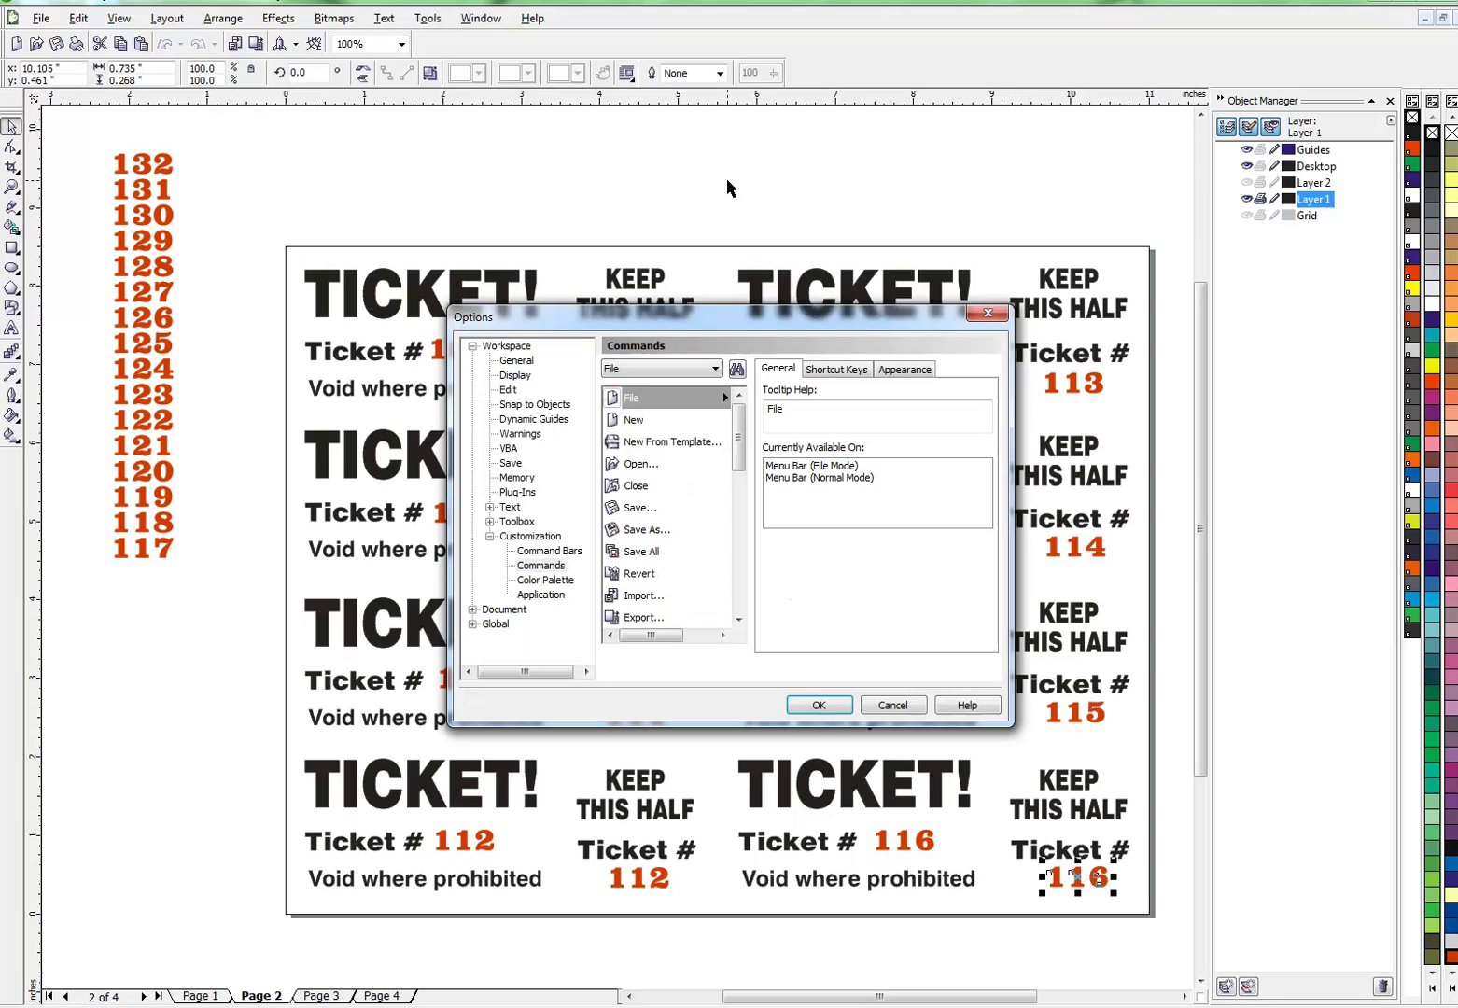
pyautogui.click(651, 368)
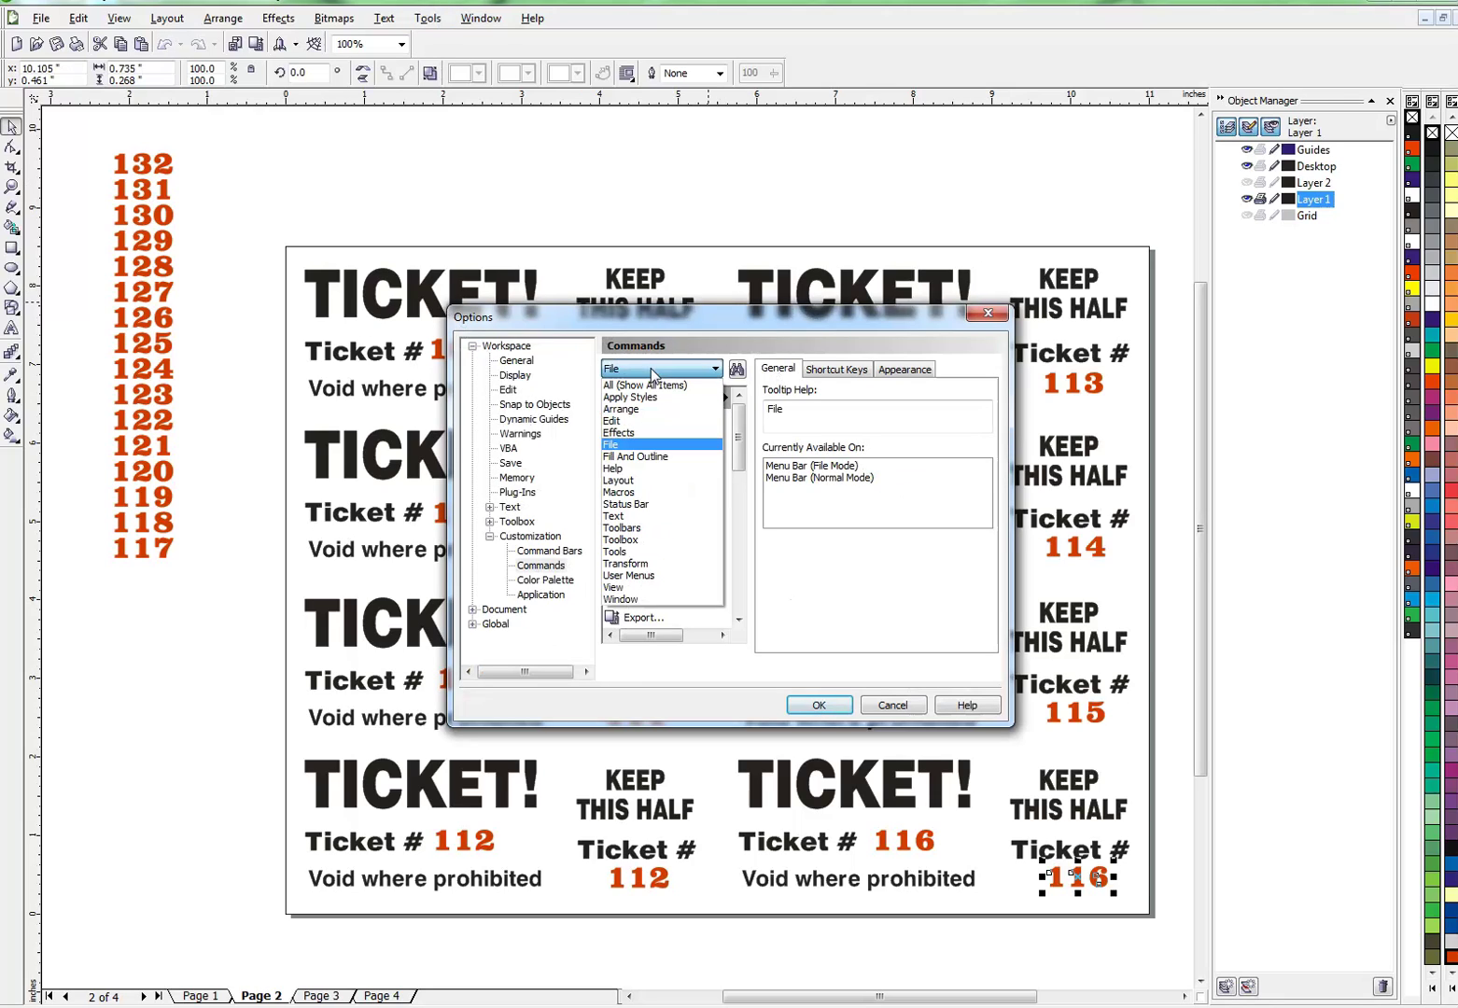
pyautogui.click(621, 492)
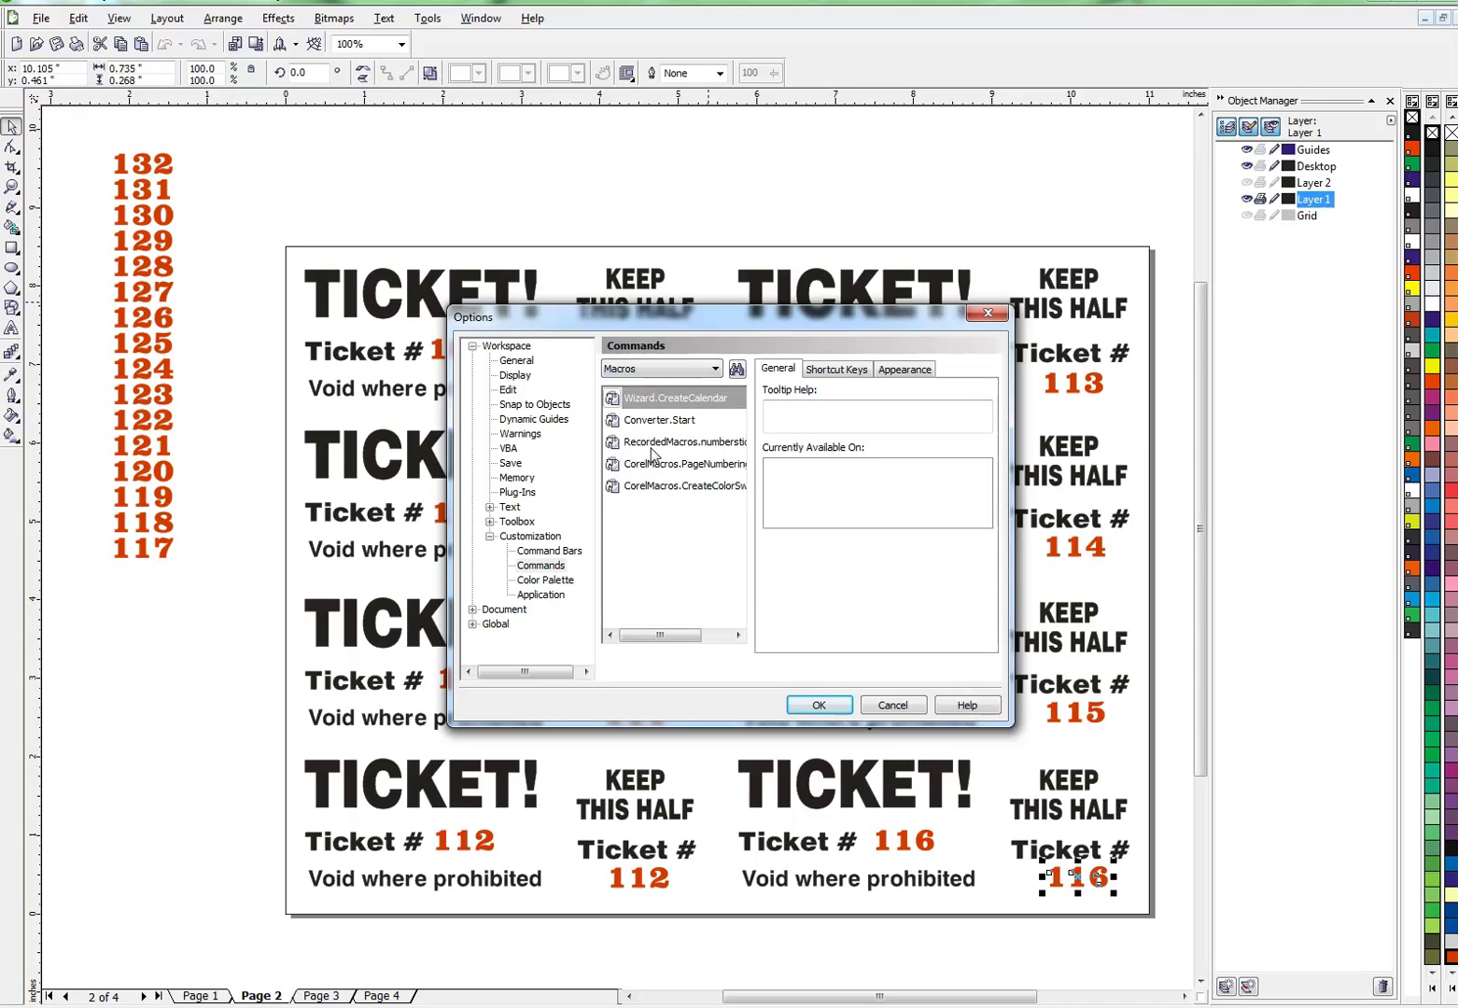
pyautogui.moveTo(676, 636)
pyautogui.mouseDown()
pyautogui.moveTo(715, 640)
pyautogui.moveTo(679, 643)
pyautogui.mouseUp()
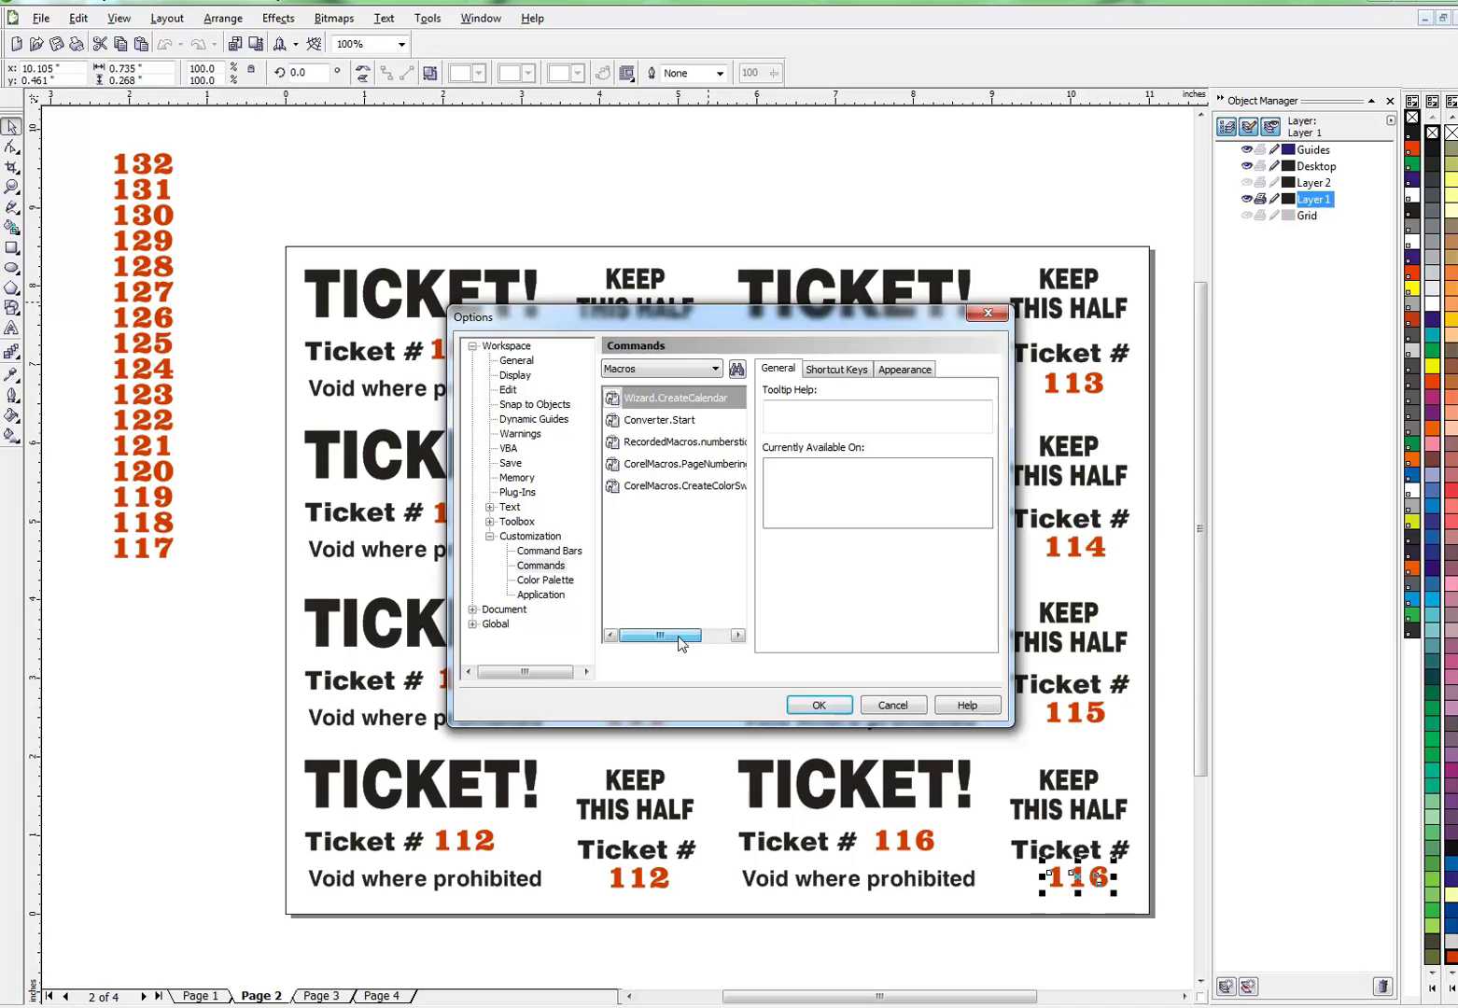
pyautogui.click(637, 449)
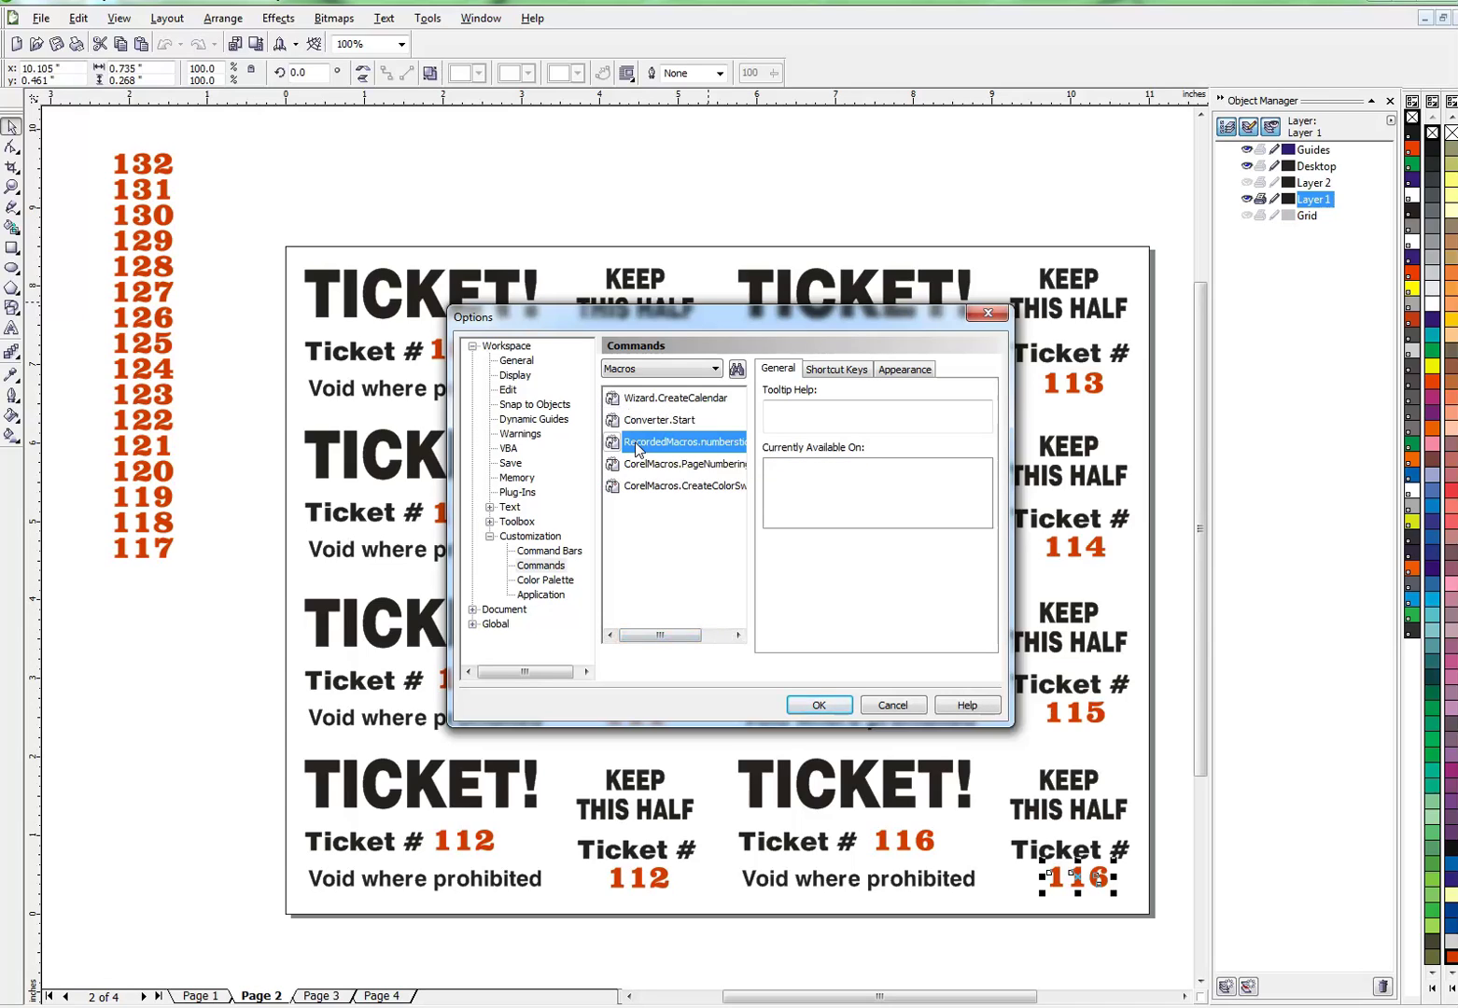
# - Assign Ctrl+numeric keypad 5 as the numberstickets macro's shortcut key and apply the options
pyautogui.click(852, 374)
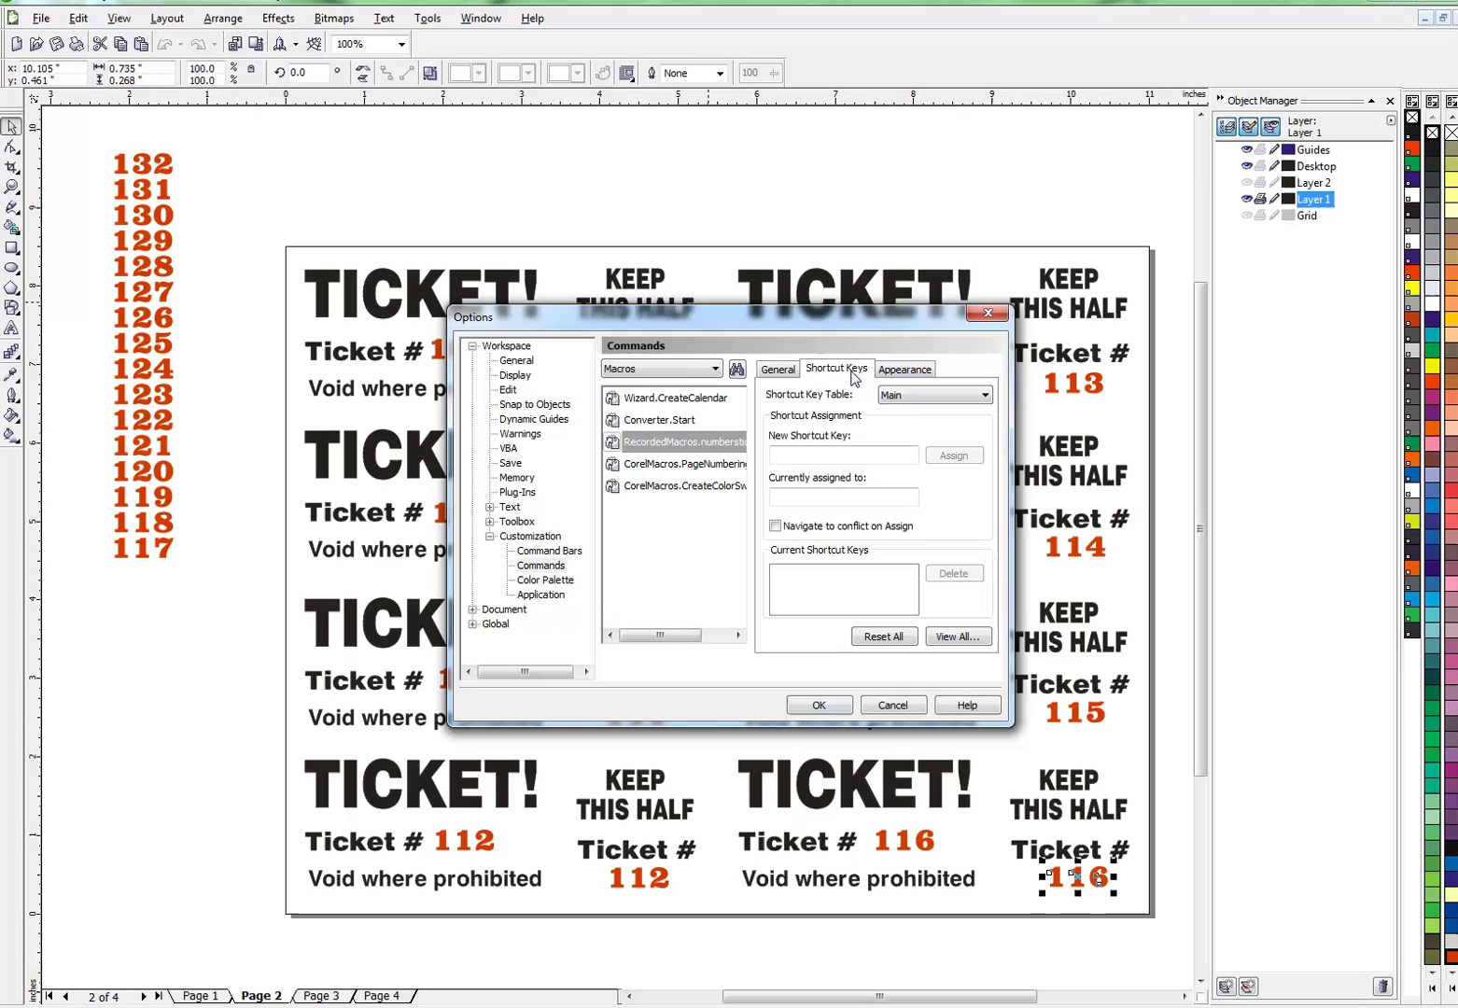
pyautogui.click(806, 451)
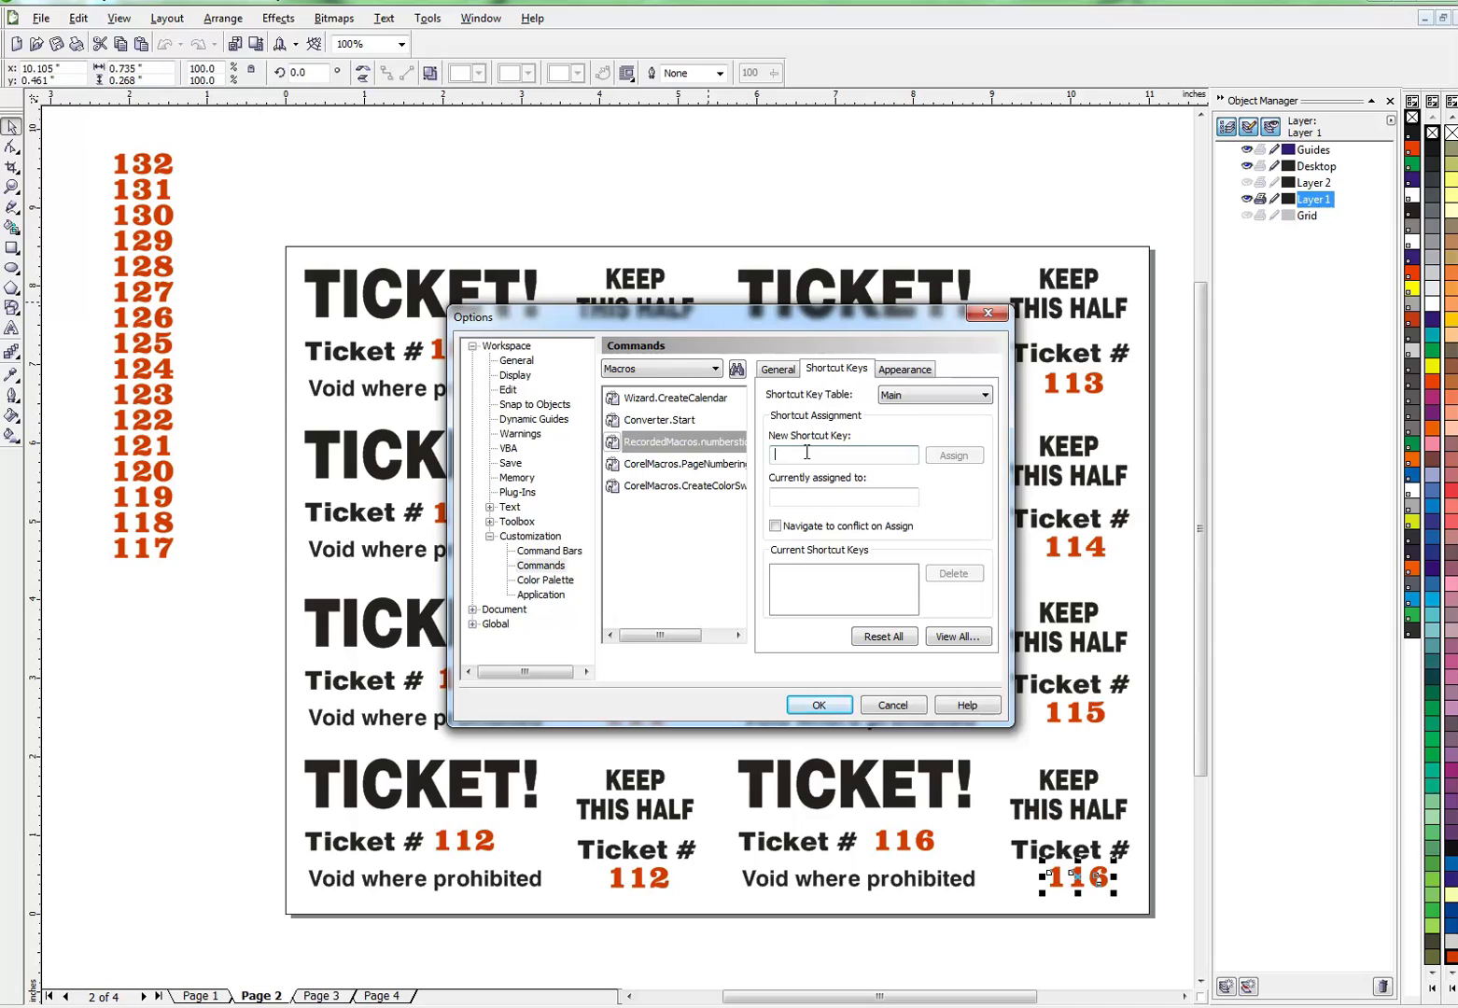
pyautogui.press('ctrl+KP_5')
pyautogui.click(952, 461)
pyautogui.click(826, 710)
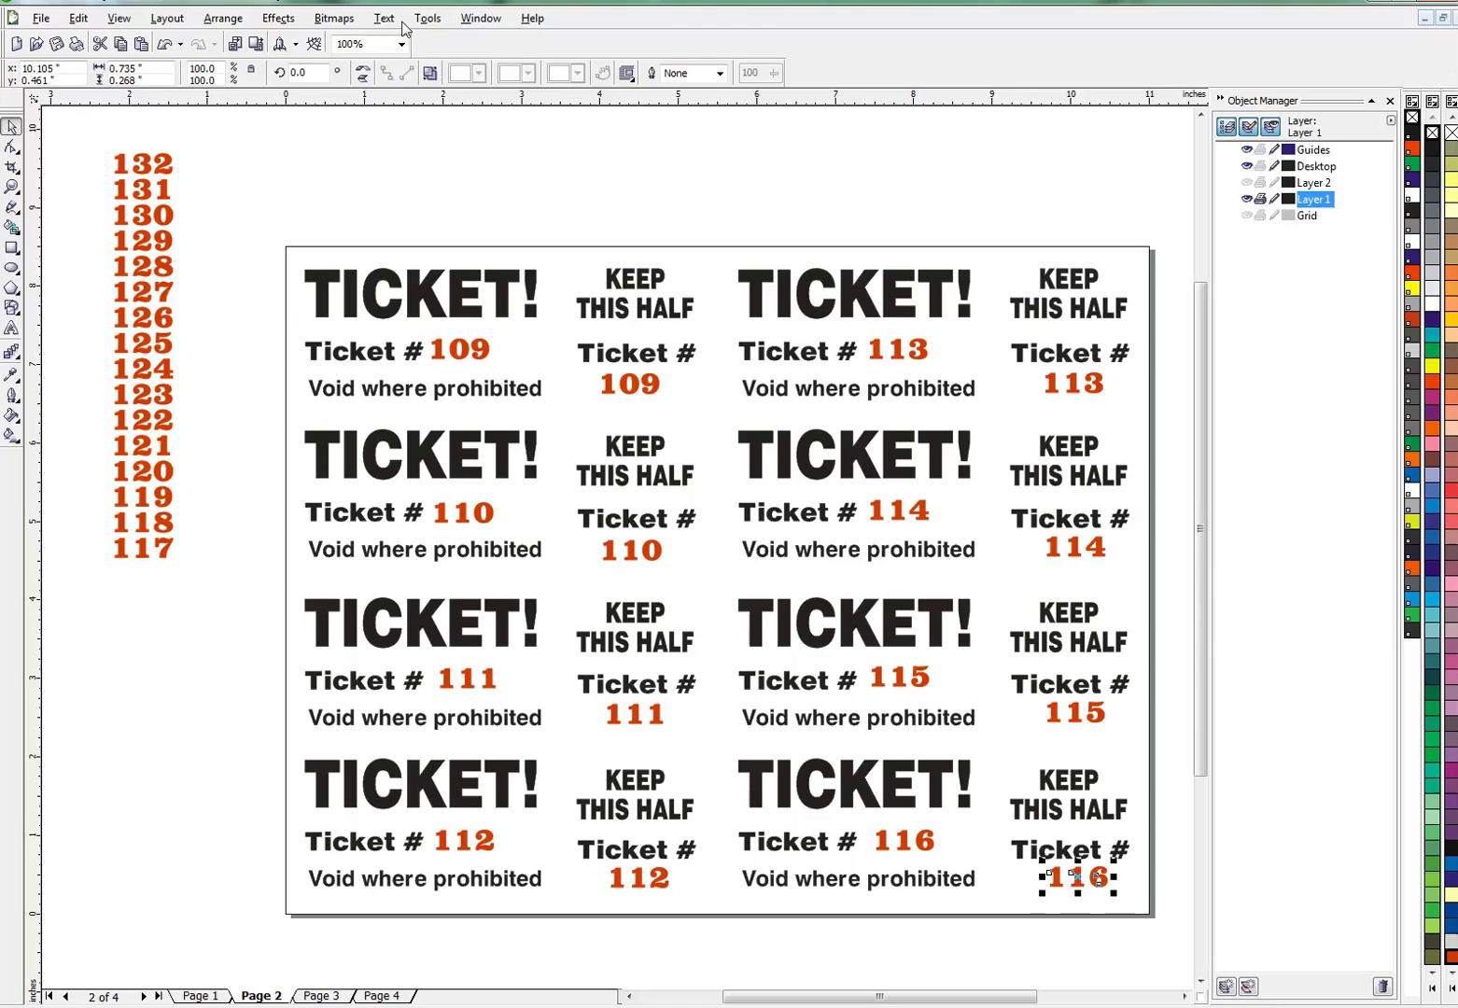
# - On page 3, select the numbers 117 to 124 and run the numberstickets macro on them
pyautogui.click(381, 159)
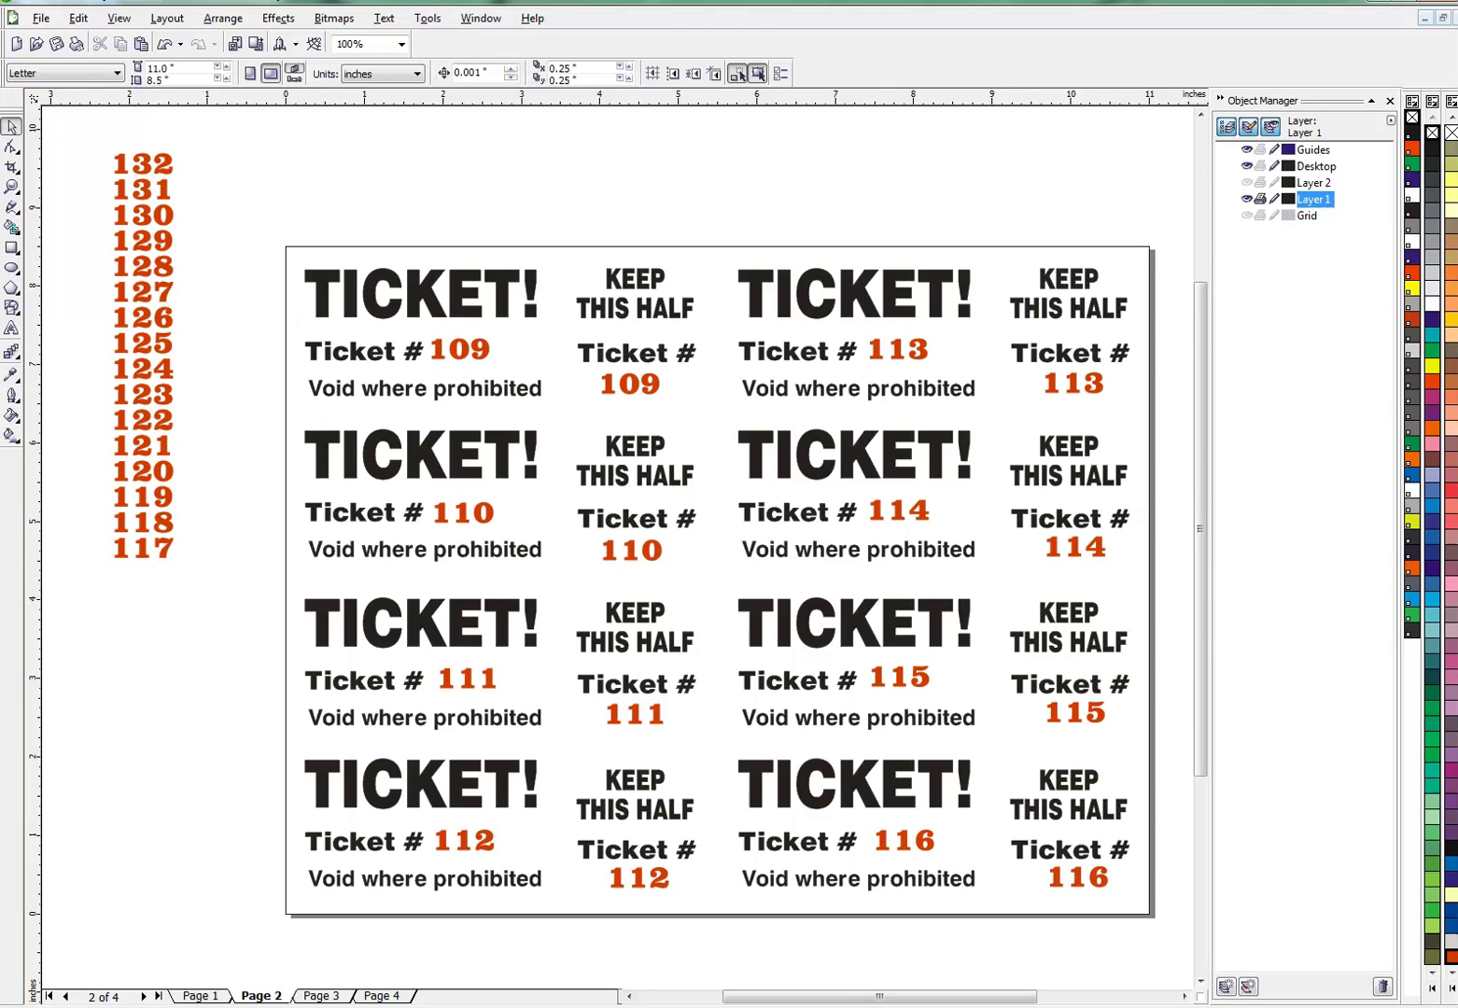
pyautogui.press('pagedown')
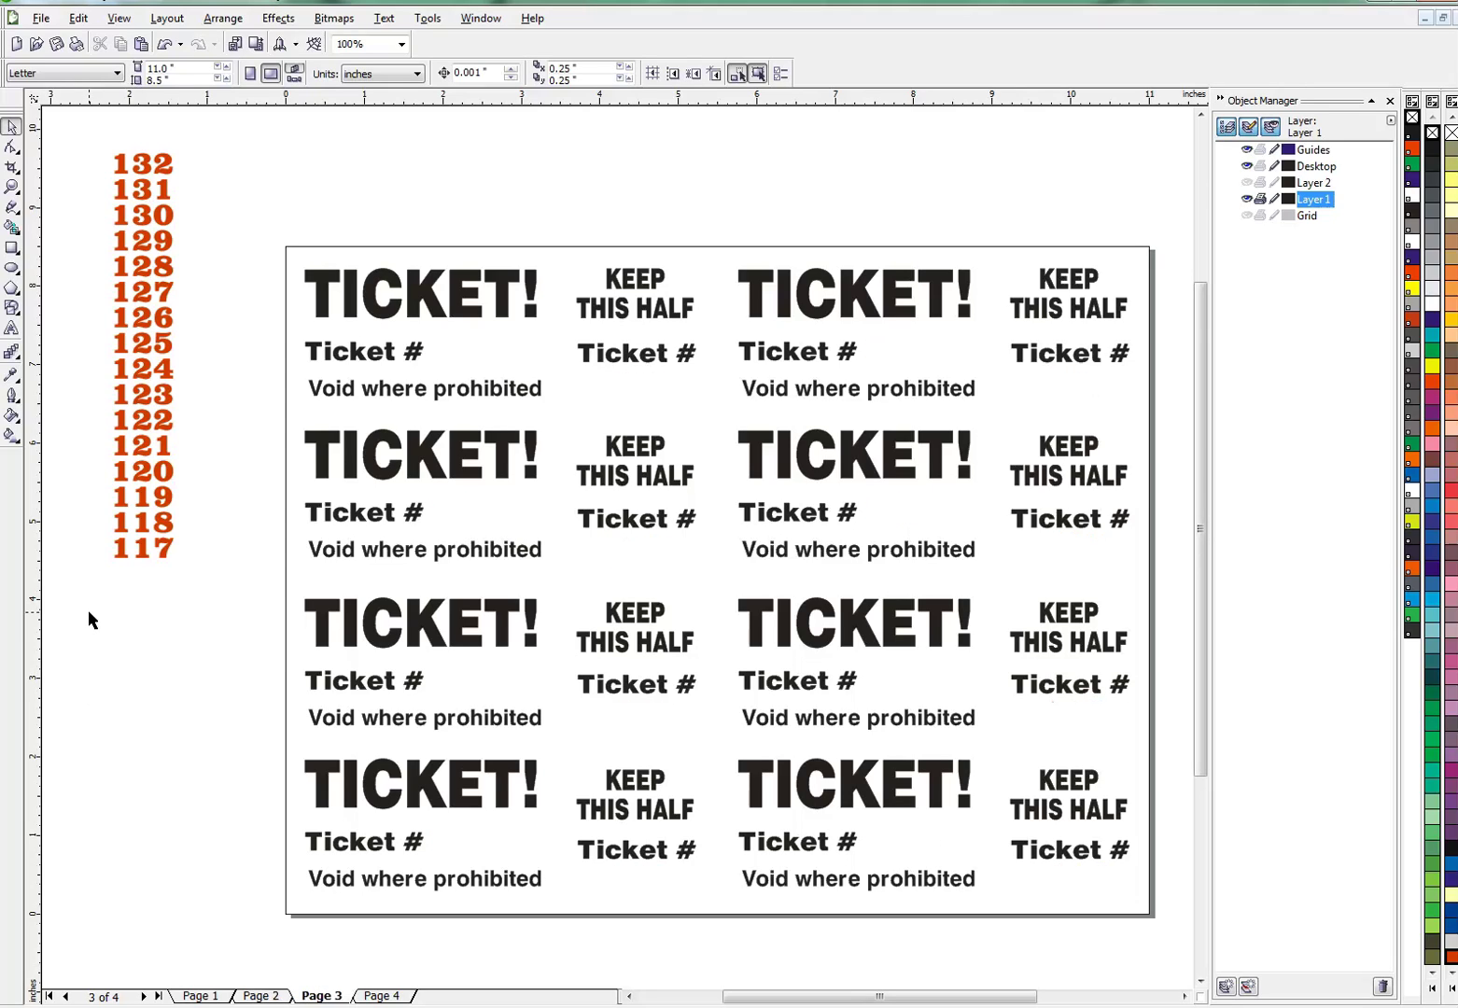
pyautogui.moveTo(89, 613); pyautogui.dragTo(188, 347)
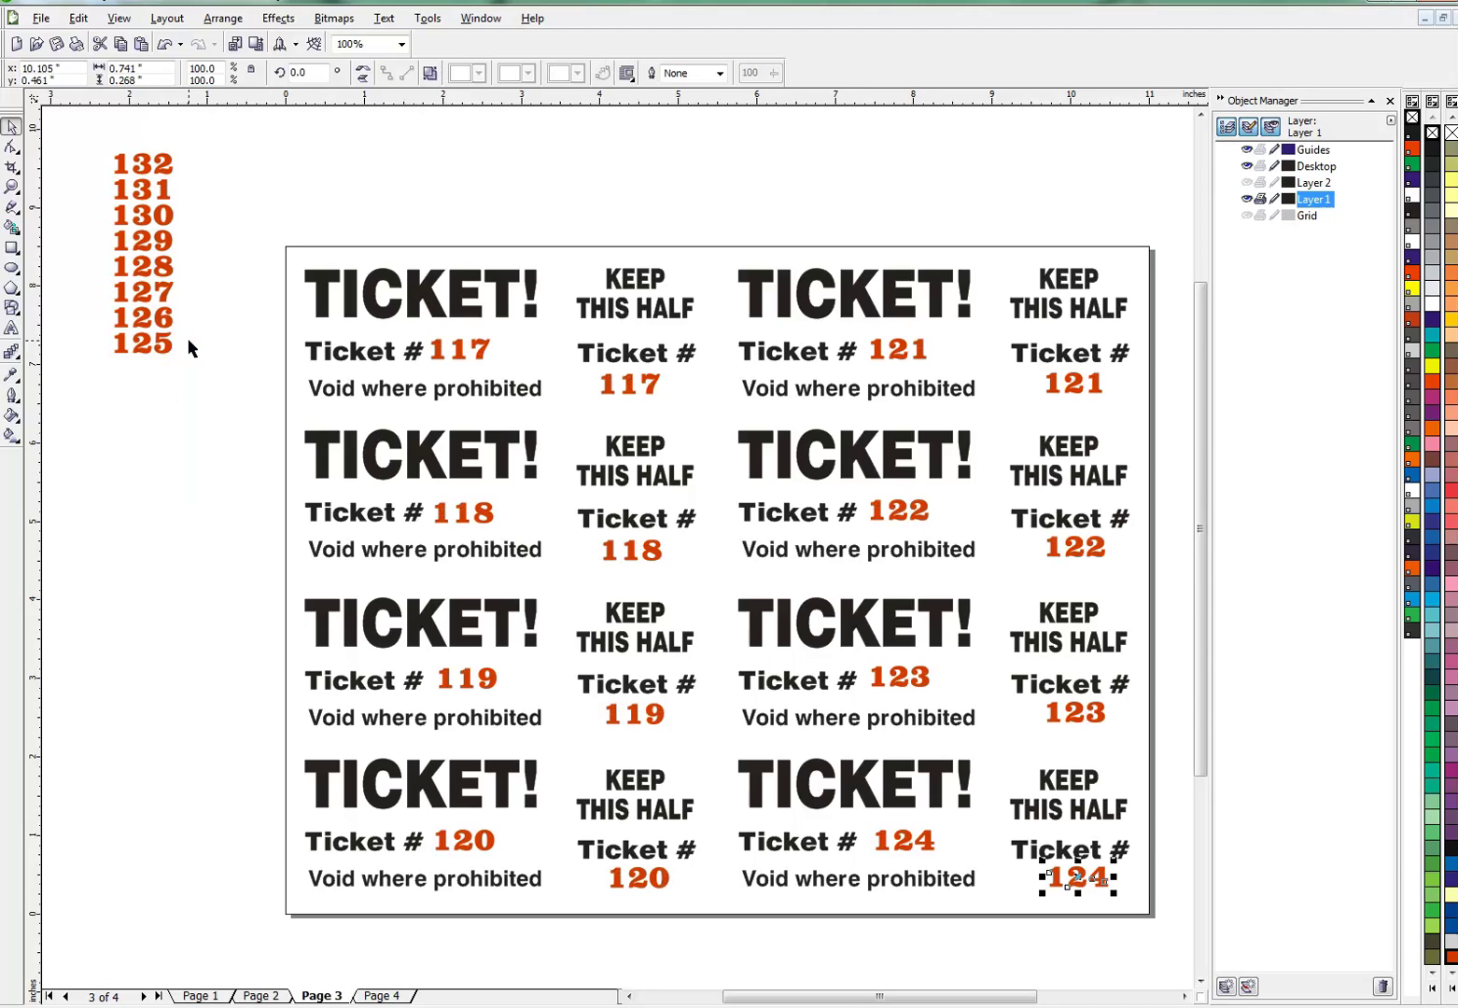
pyautogui.click(156, 411)
# - On page 4, select the numbers 125 to 132 and run the numberstickets macro on them
pyautogui.press('pagedown')
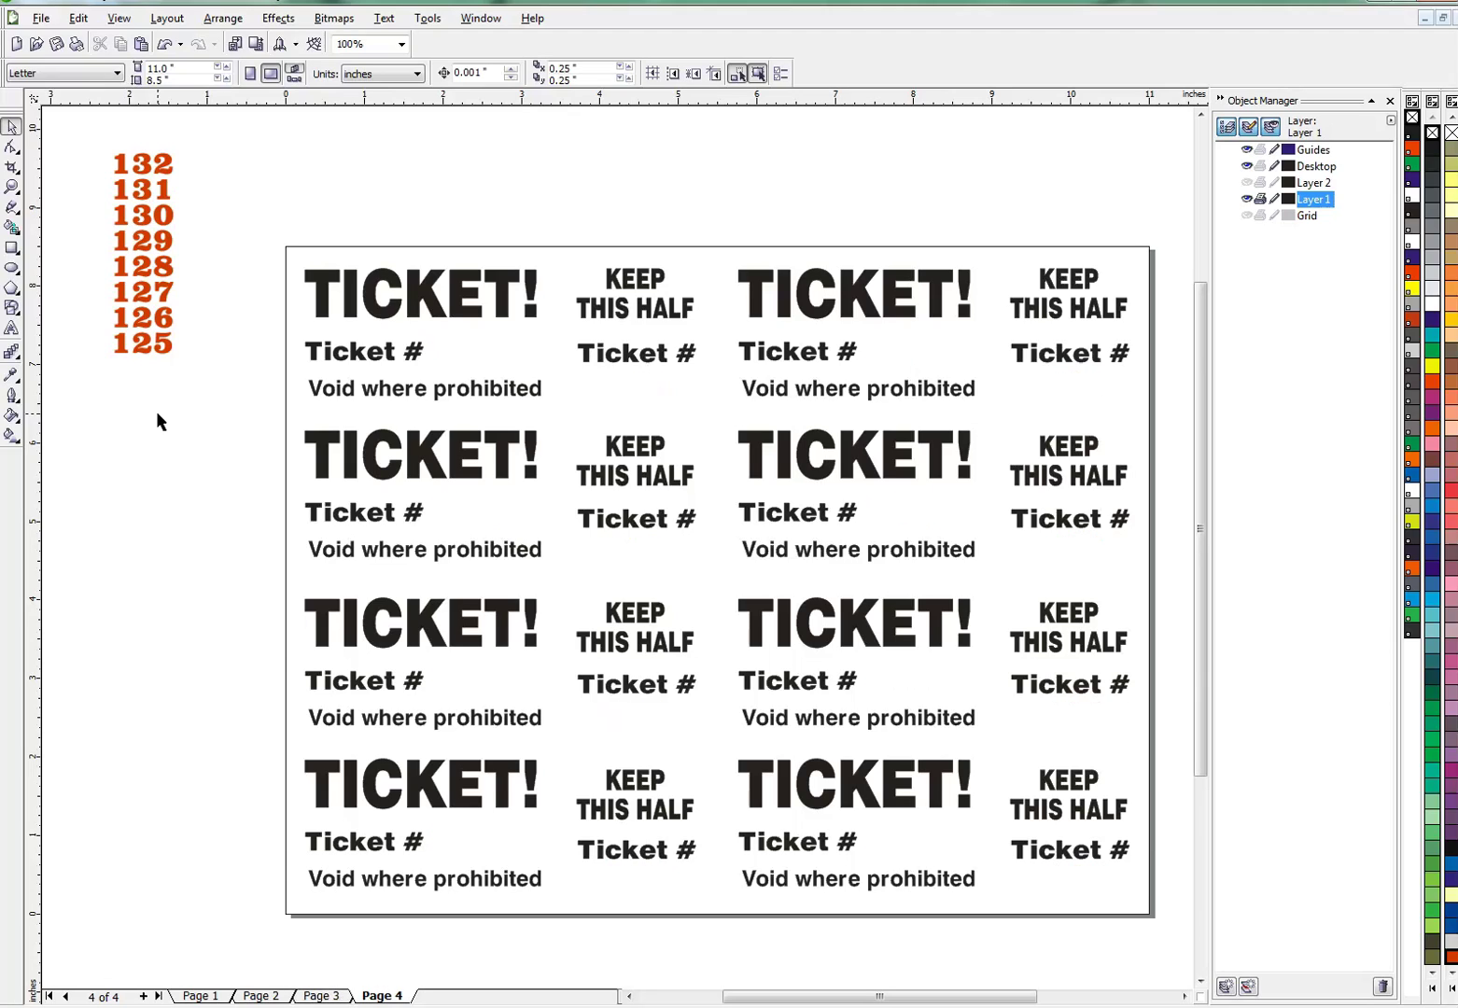
pyautogui.moveTo(95, 401); pyautogui.dragTo(196, 129)
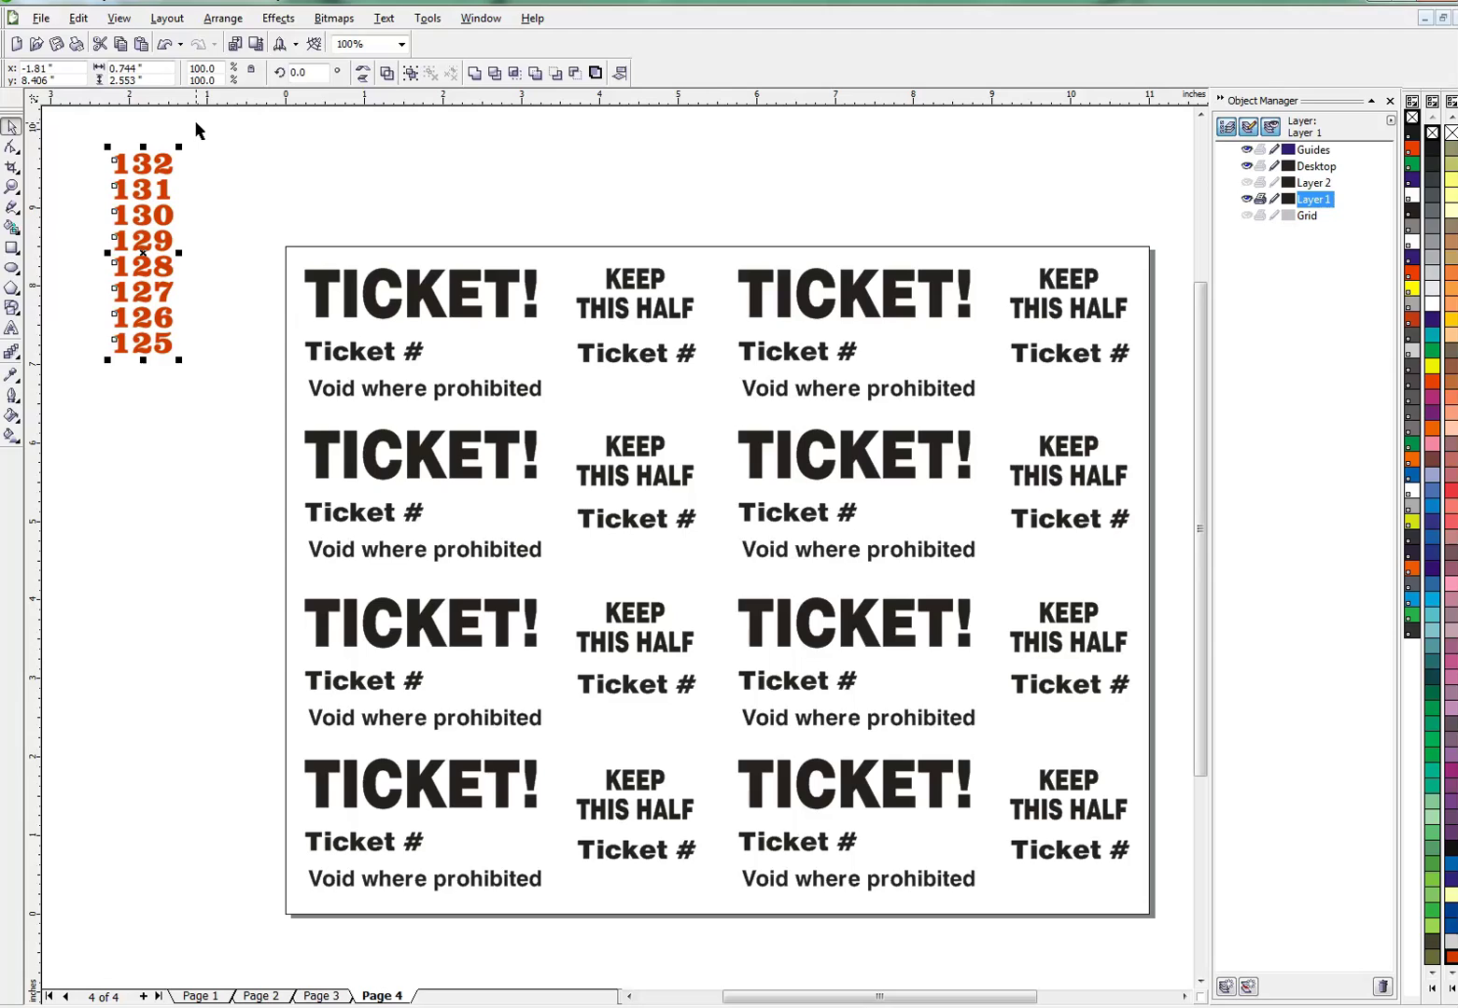
pyautogui.press('Return')
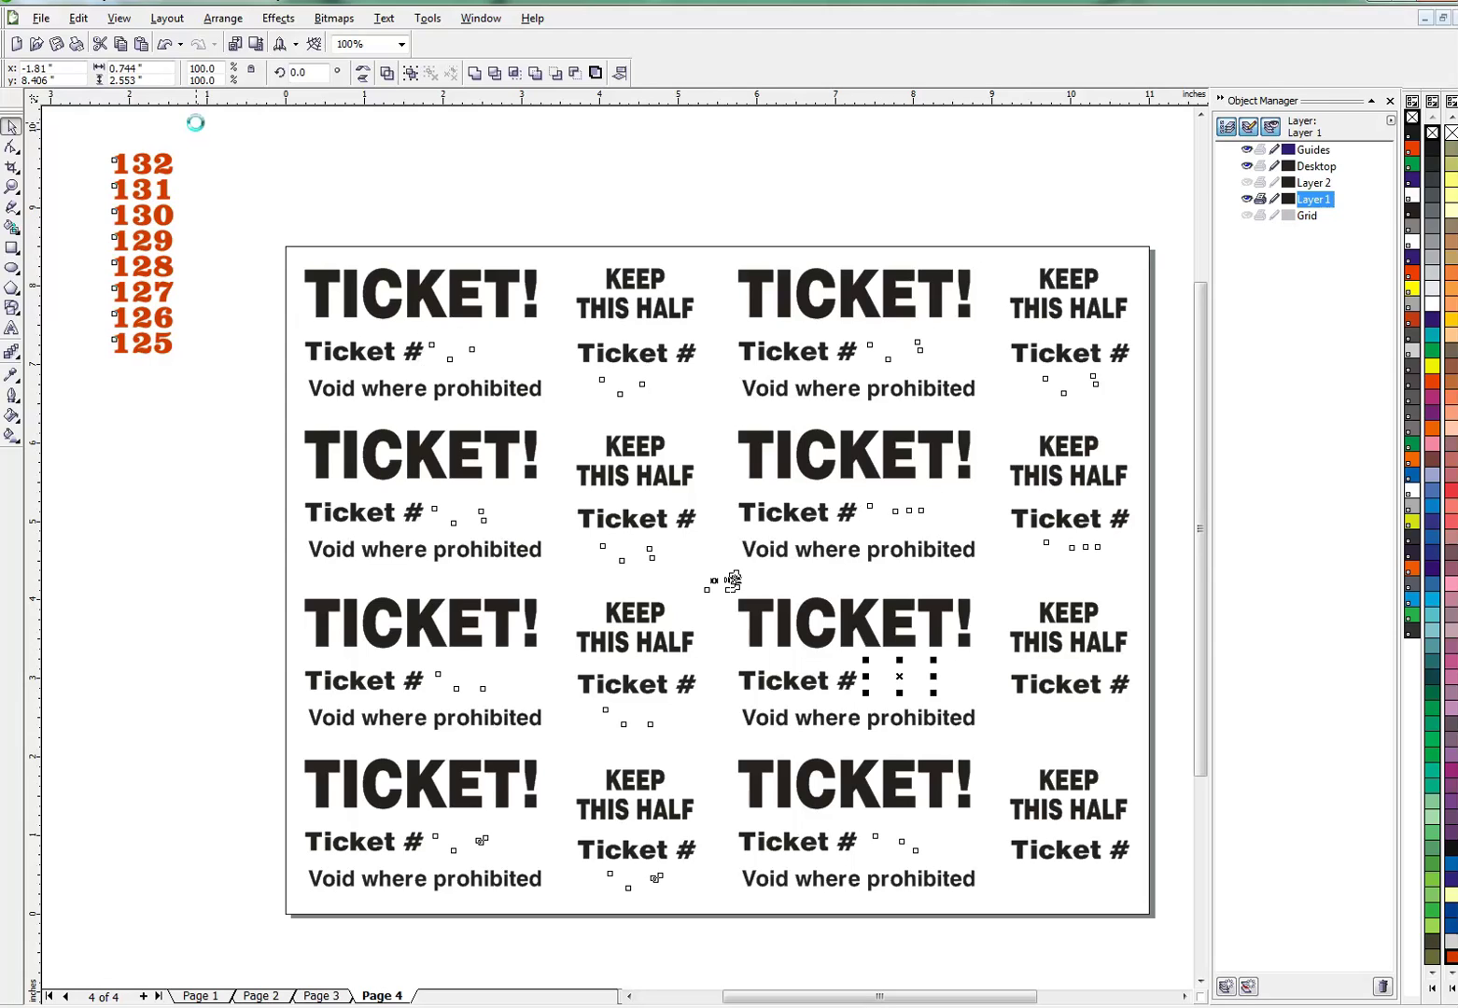
pyautogui.click(211, 119)
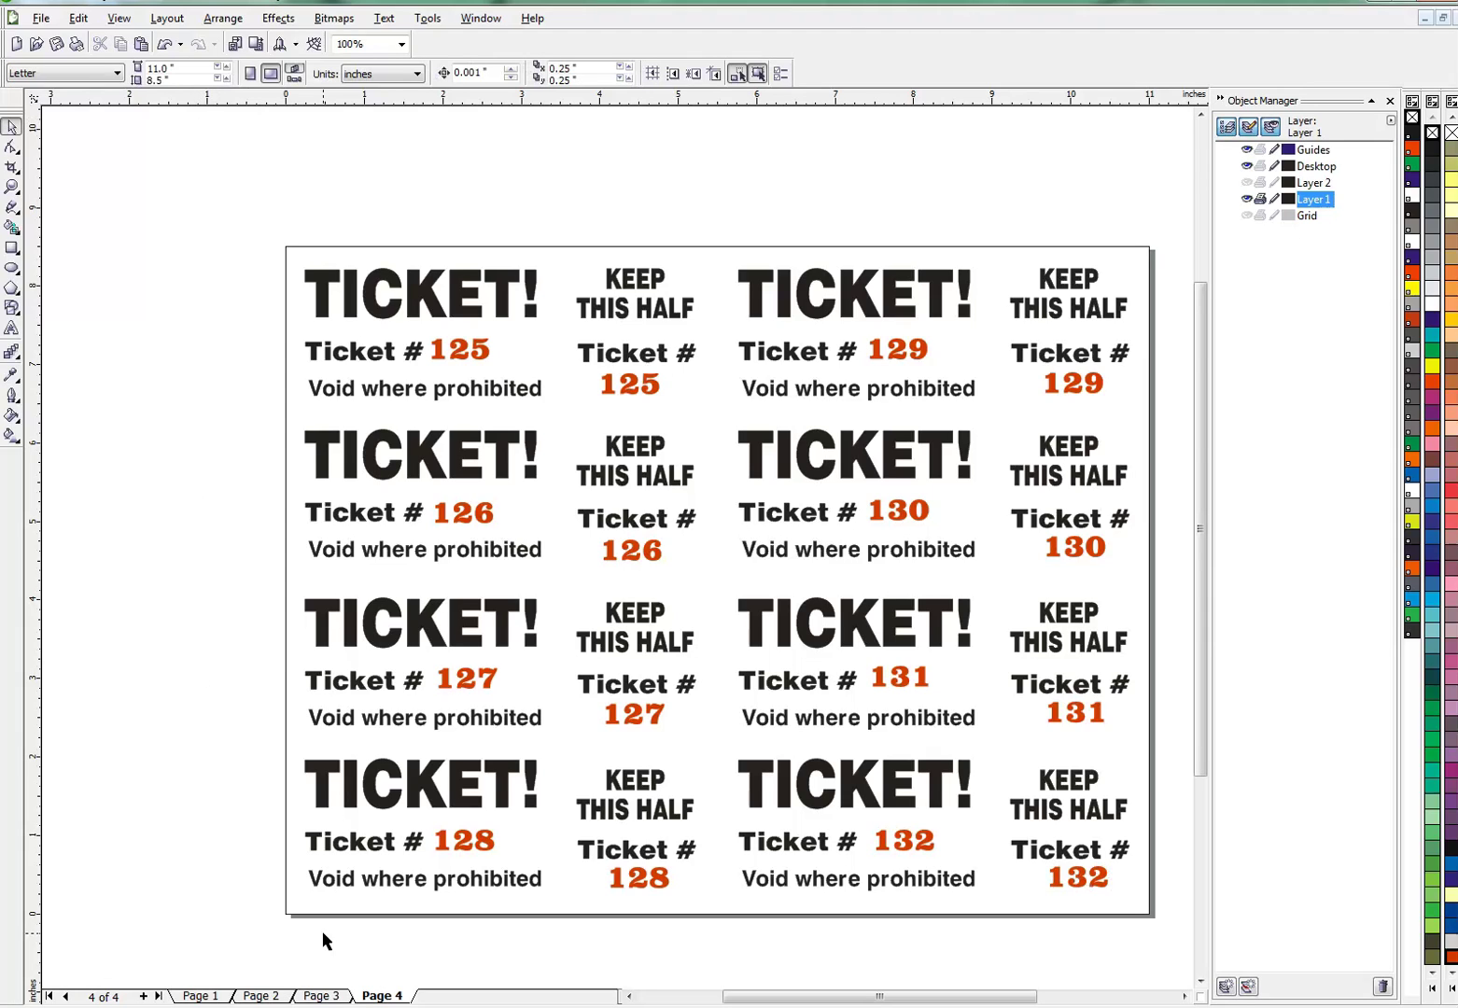
# - Go back through the pages from page 4 toward page 1 to check the numbered tickets
pyautogui.press('pageup')
pyautogui.press('pageup')
pyautogui.press('pageup')
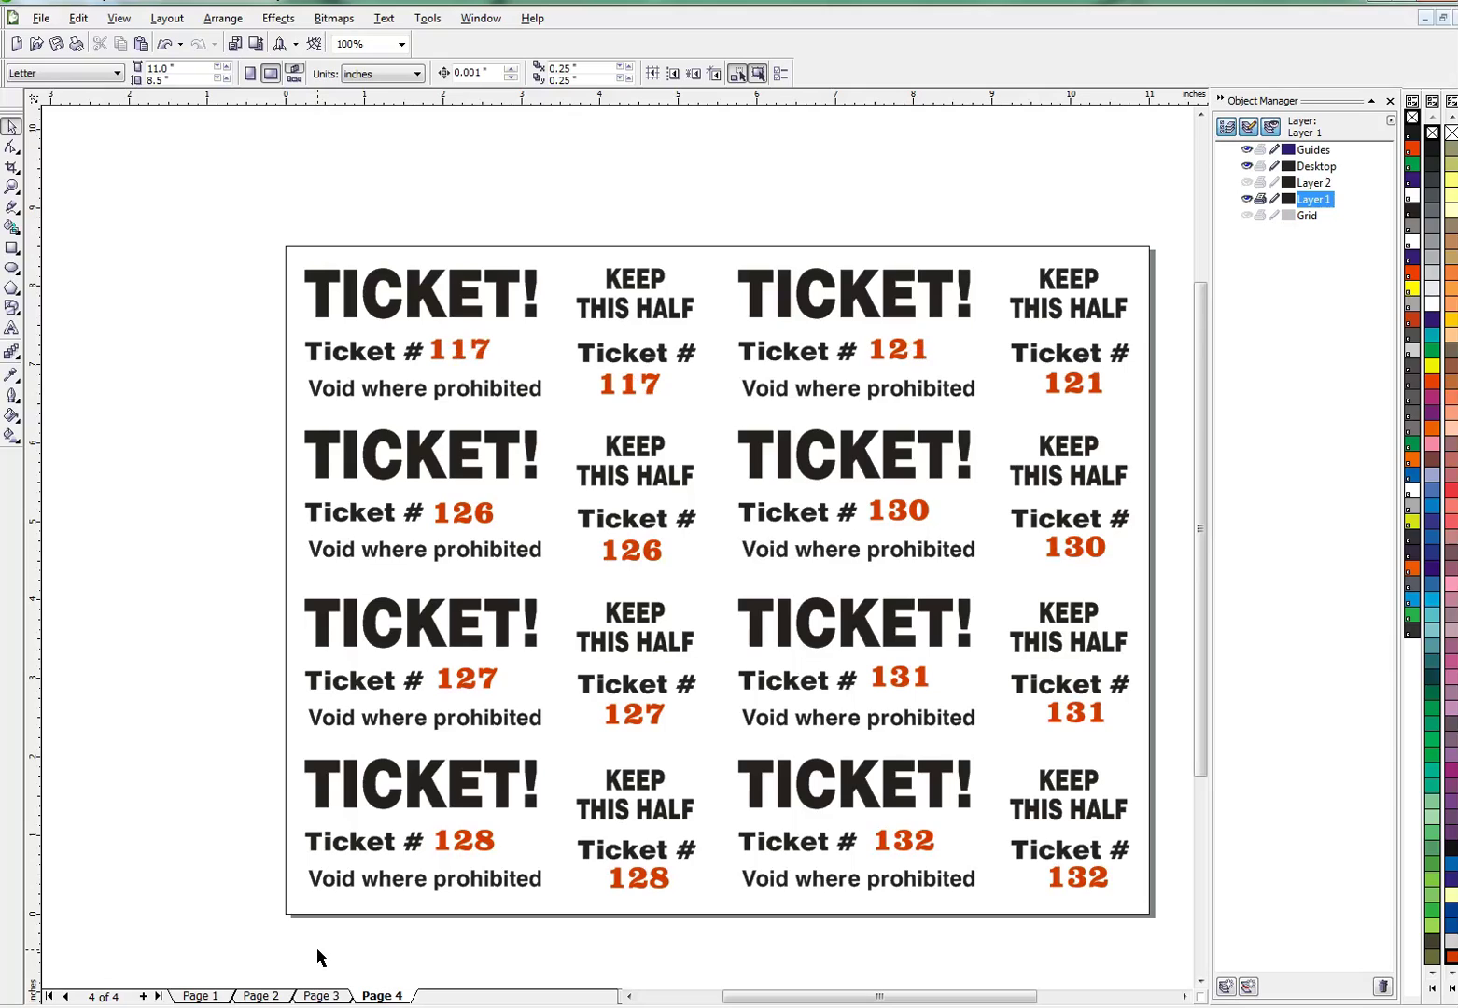
# - Check the ticket numbers back to page 1 and forward again to page 4, without inserting extra pages
pyautogui.press('pageup')
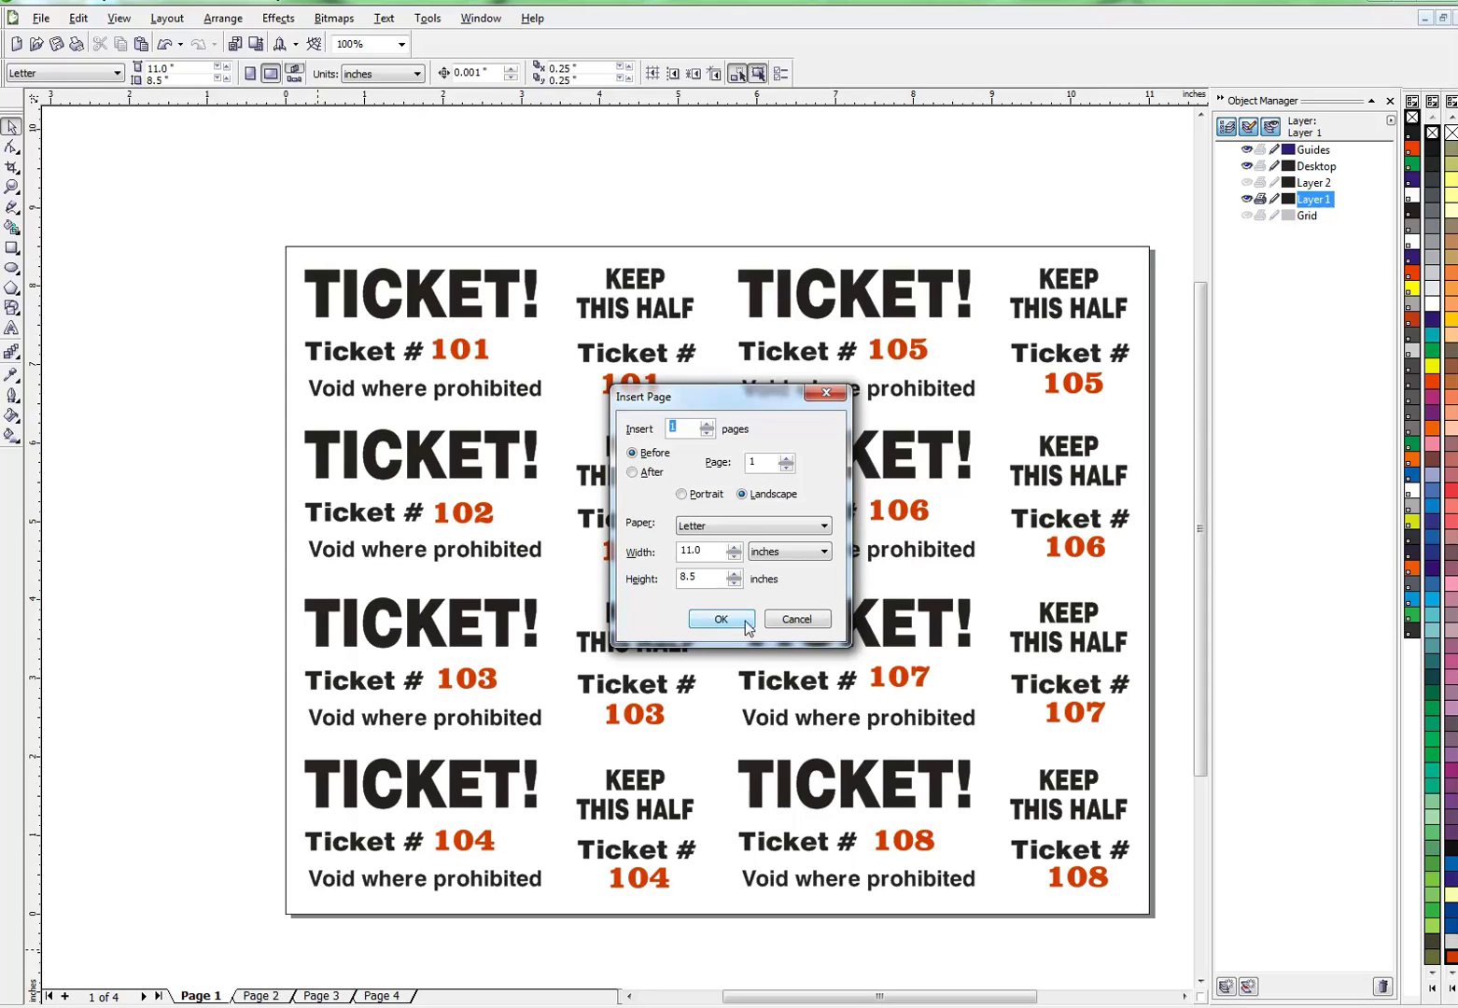
pyautogui.click(779, 620)
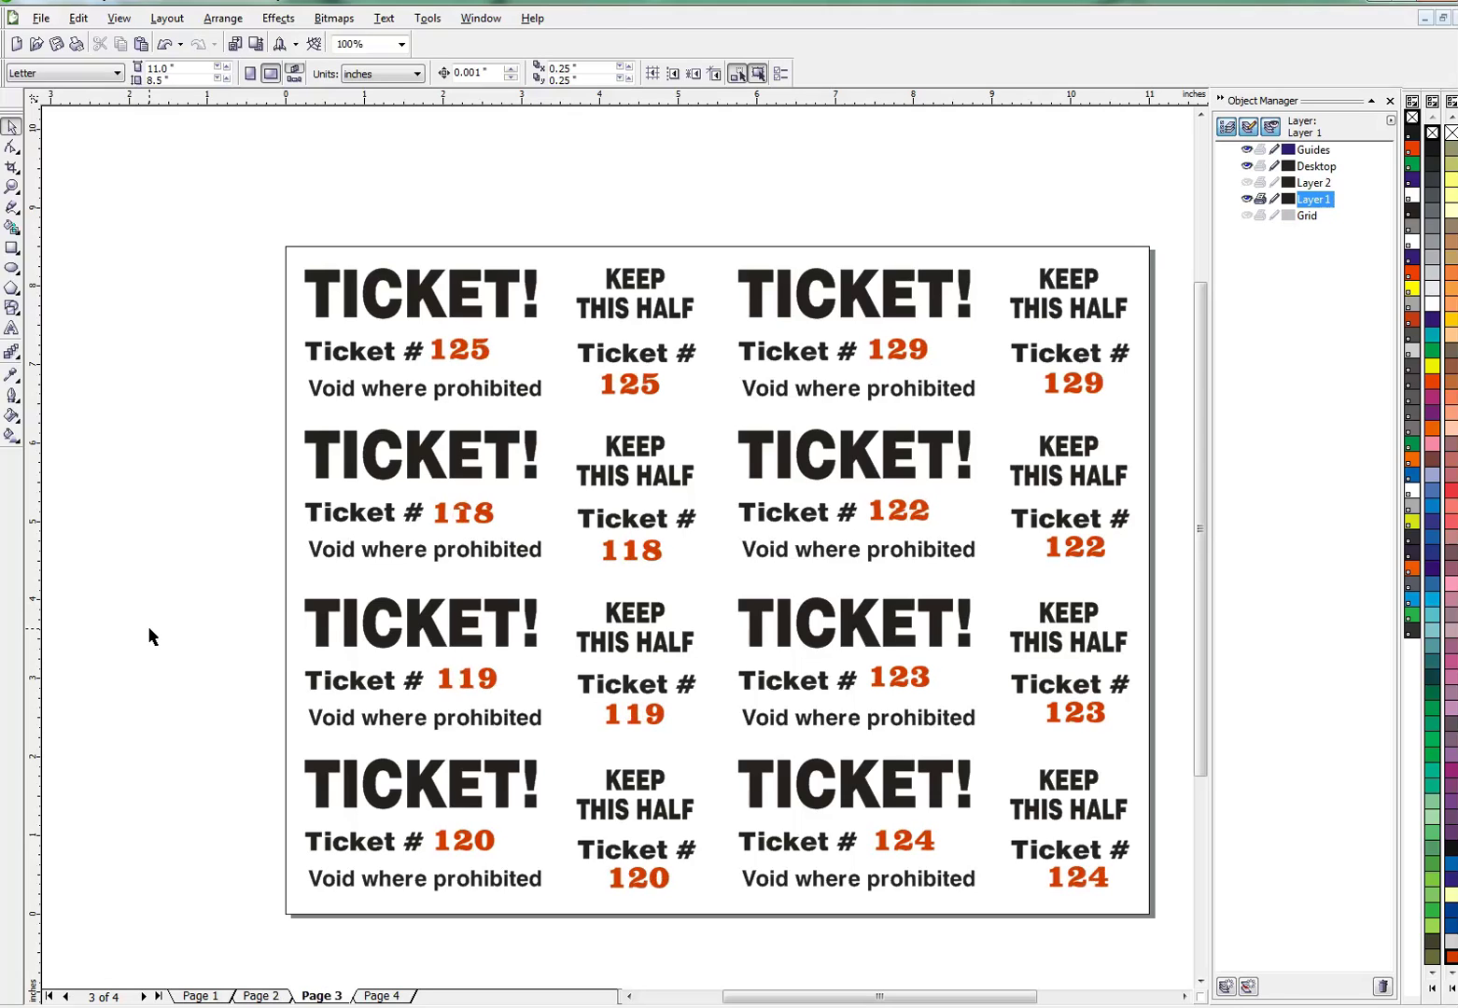
pyautogui.press('pagedown')
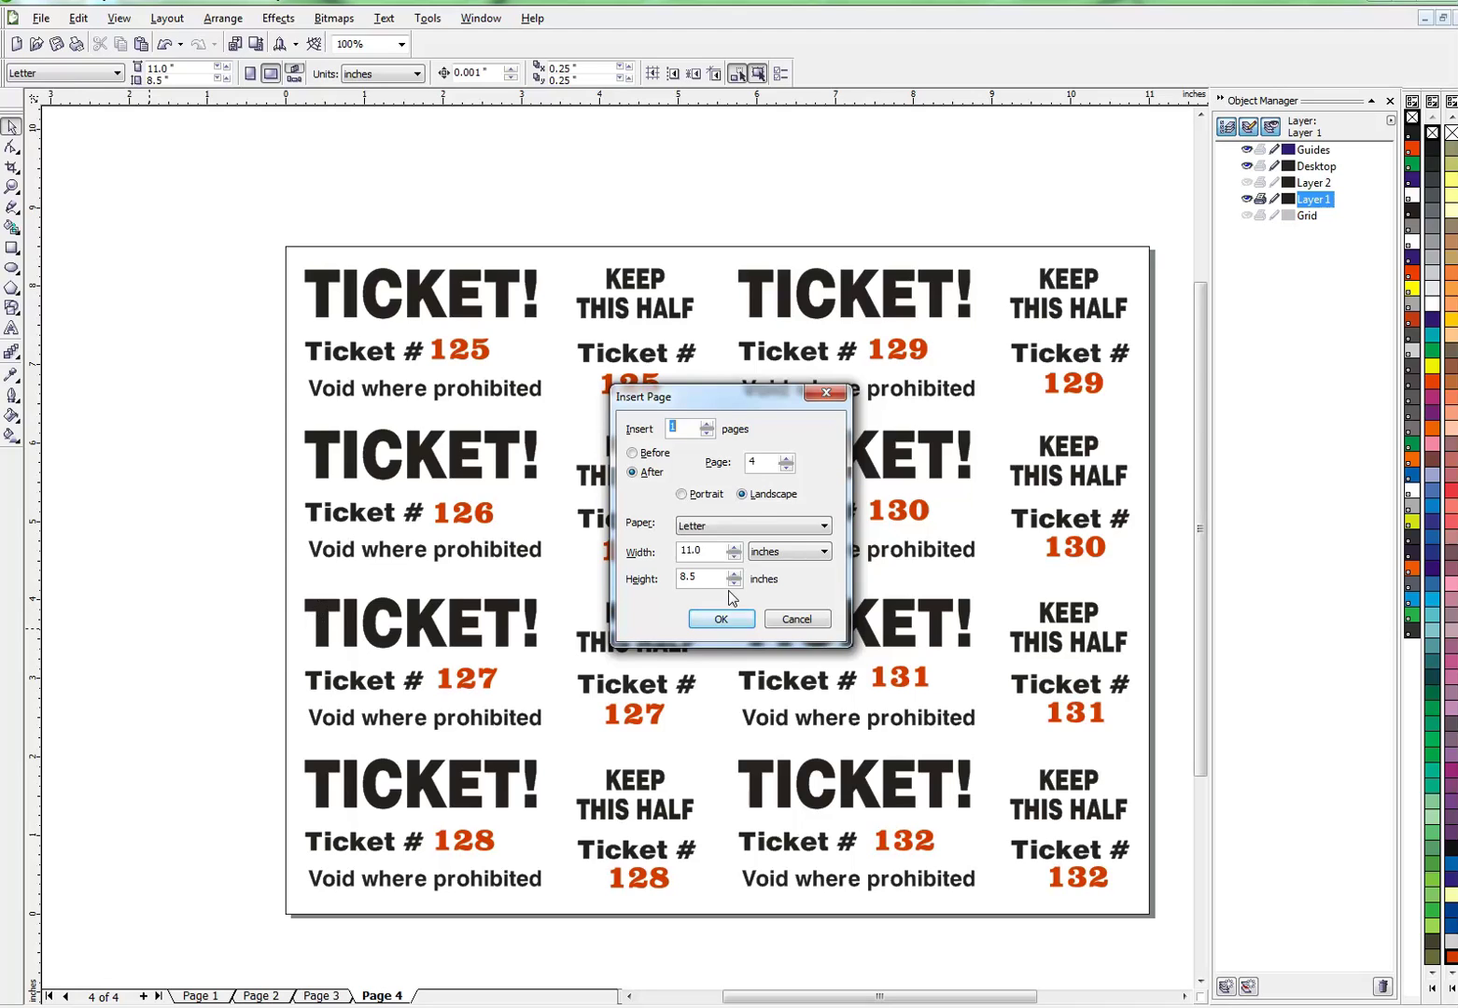
pyautogui.click(802, 620)
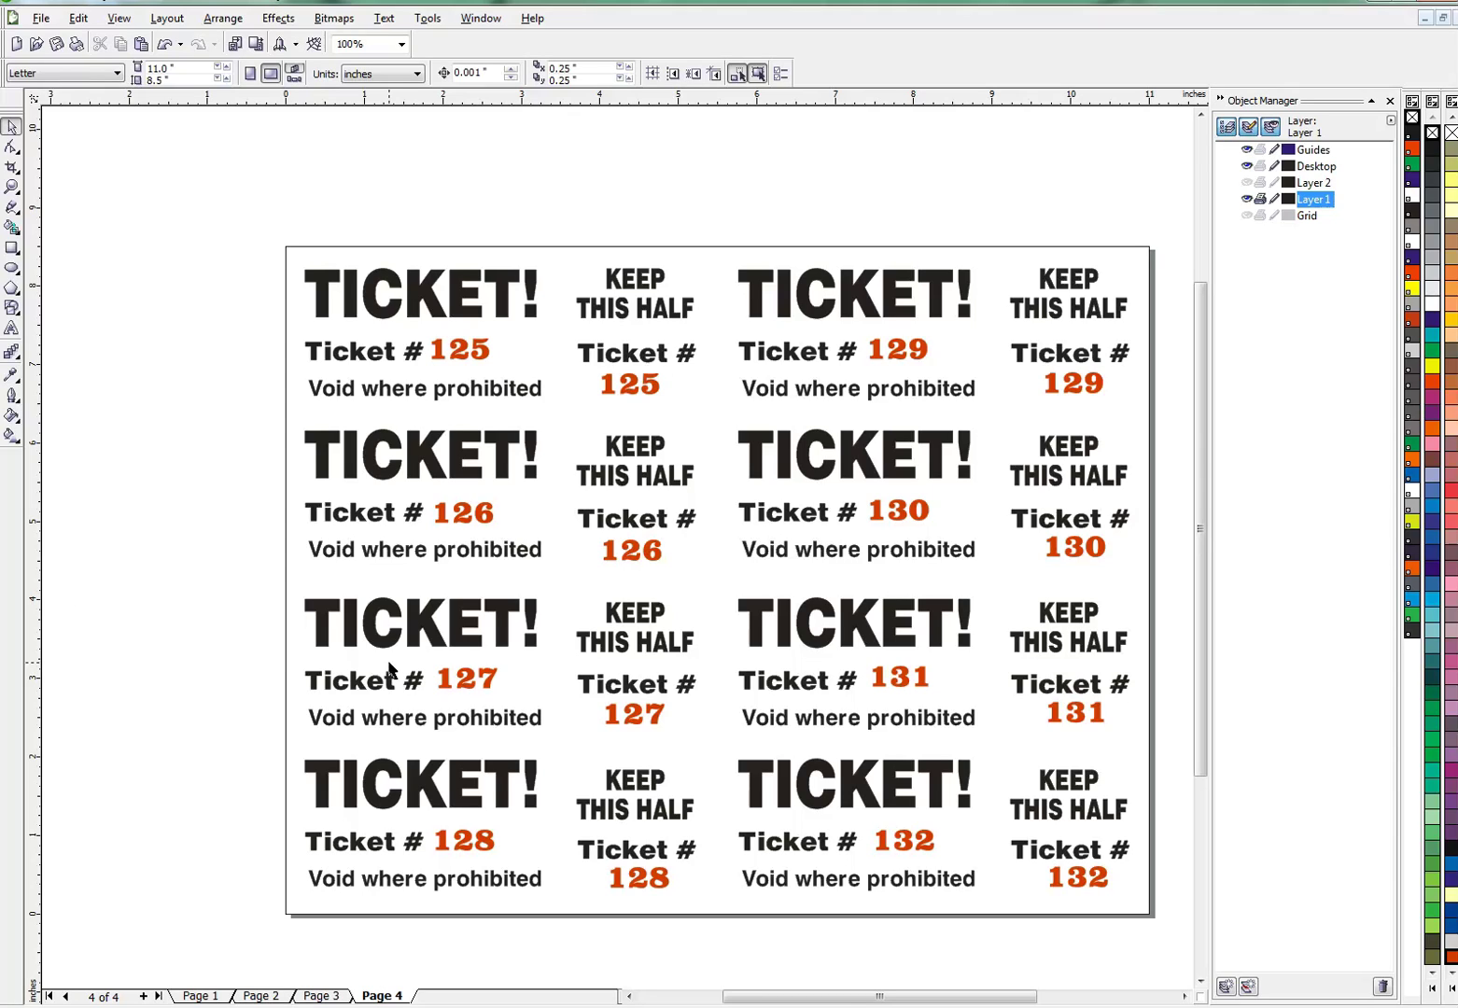
pyautogui.click(465, 511)
pyautogui.click(888, 147)
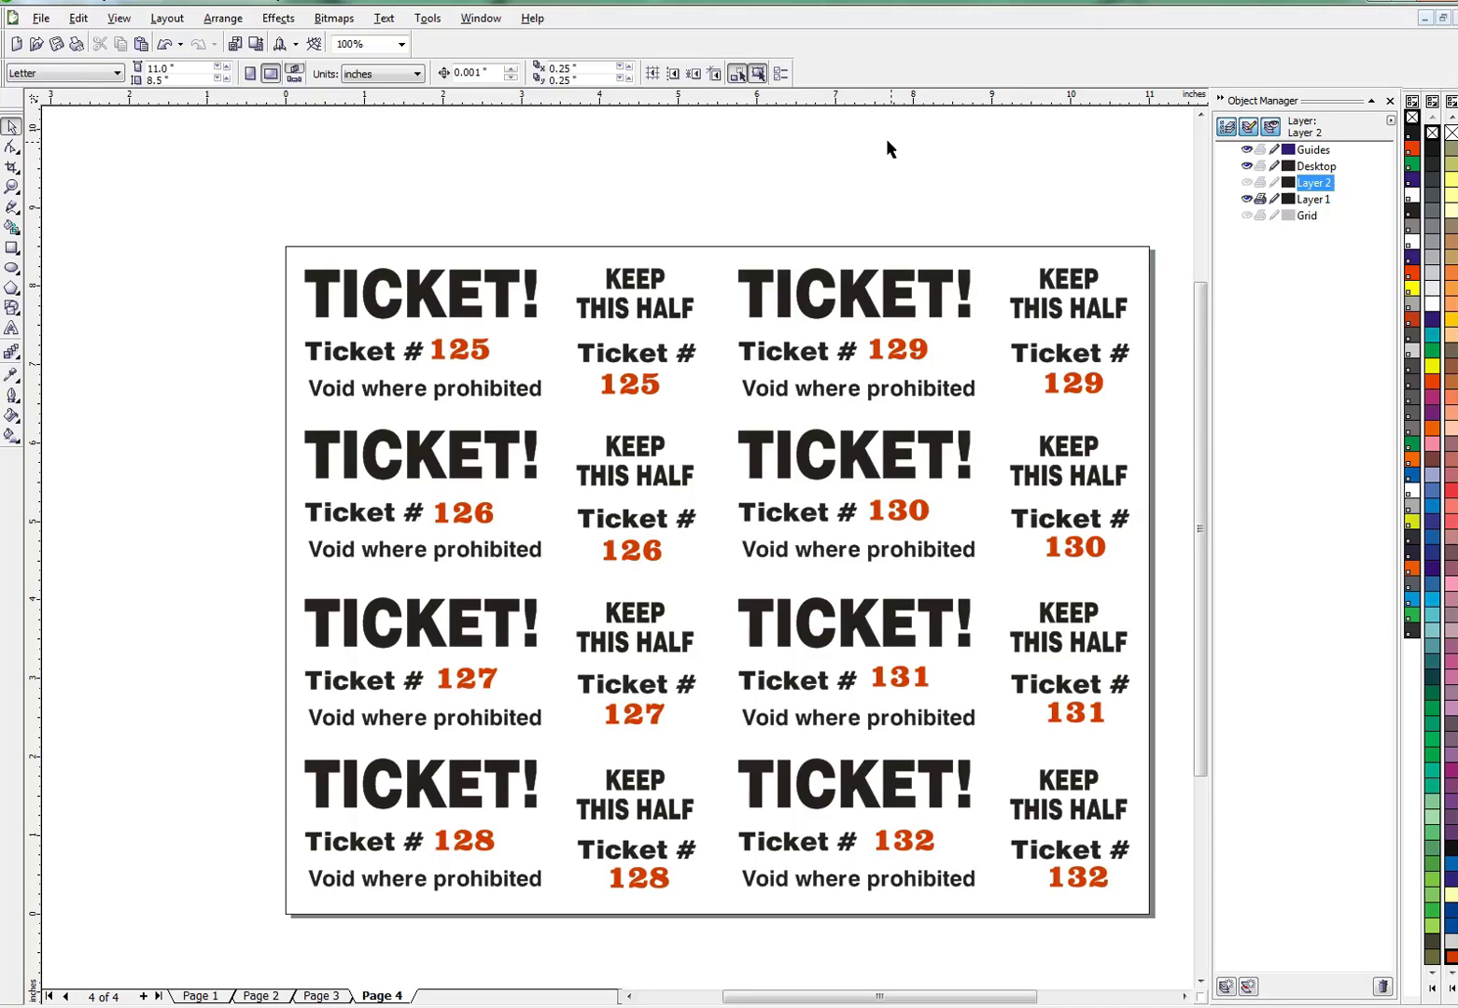
pyautogui.press('Up')
pyautogui.press('Up')
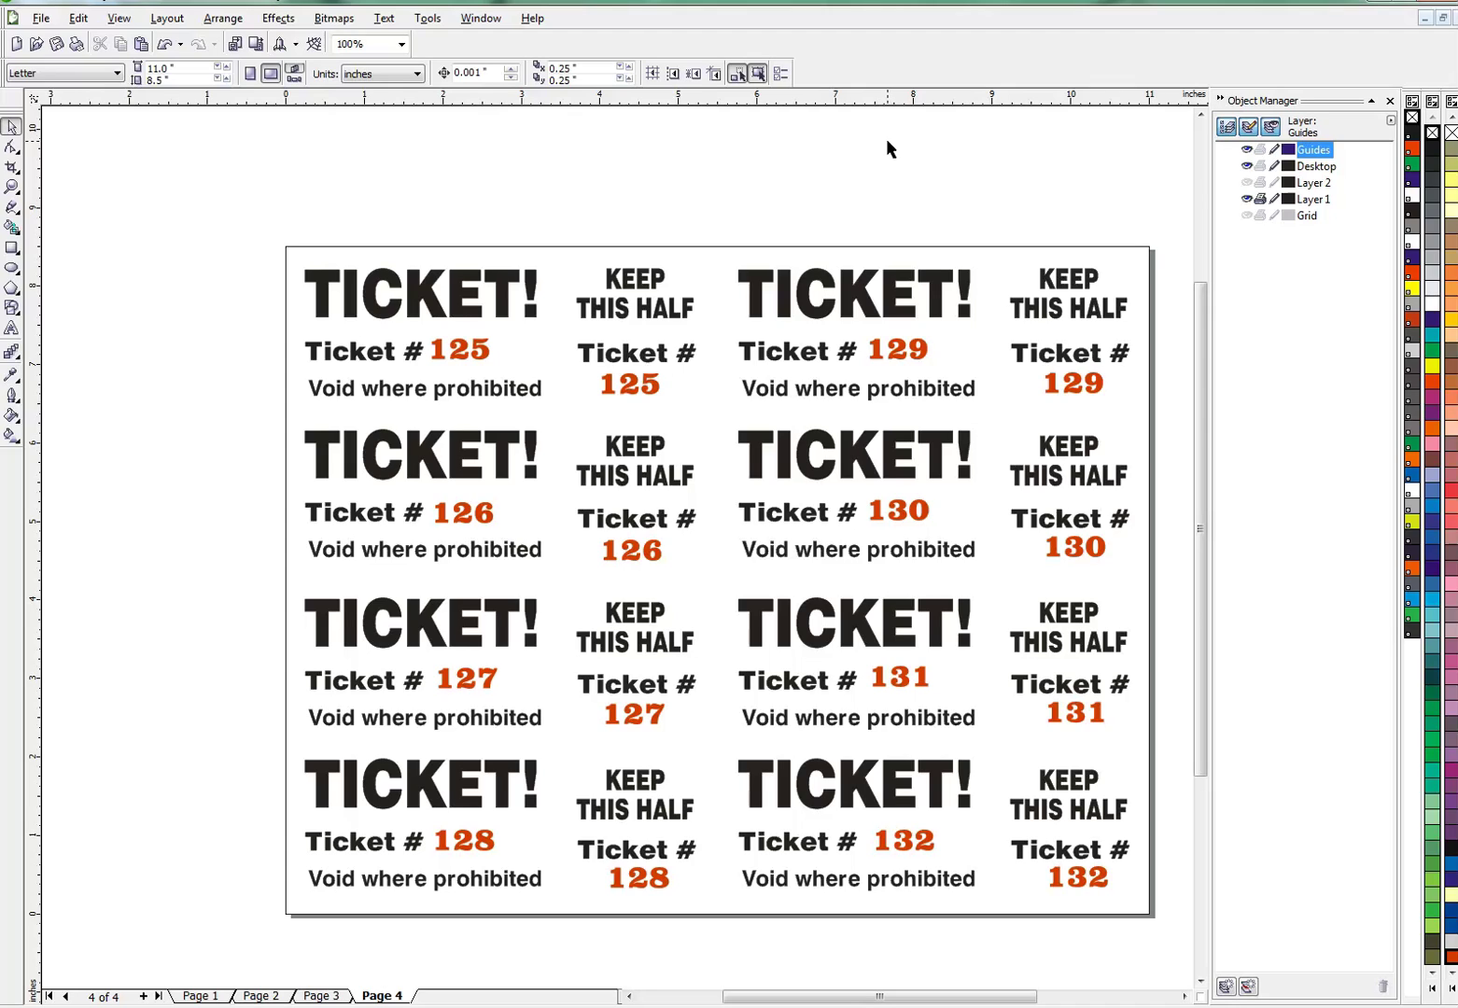
# - Return from page 4 to page 1 of the ticket layout to view the first set of numbers
pyautogui.press('pageup')
pyautogui.press('pageup')
pyautogui.press('pageup')
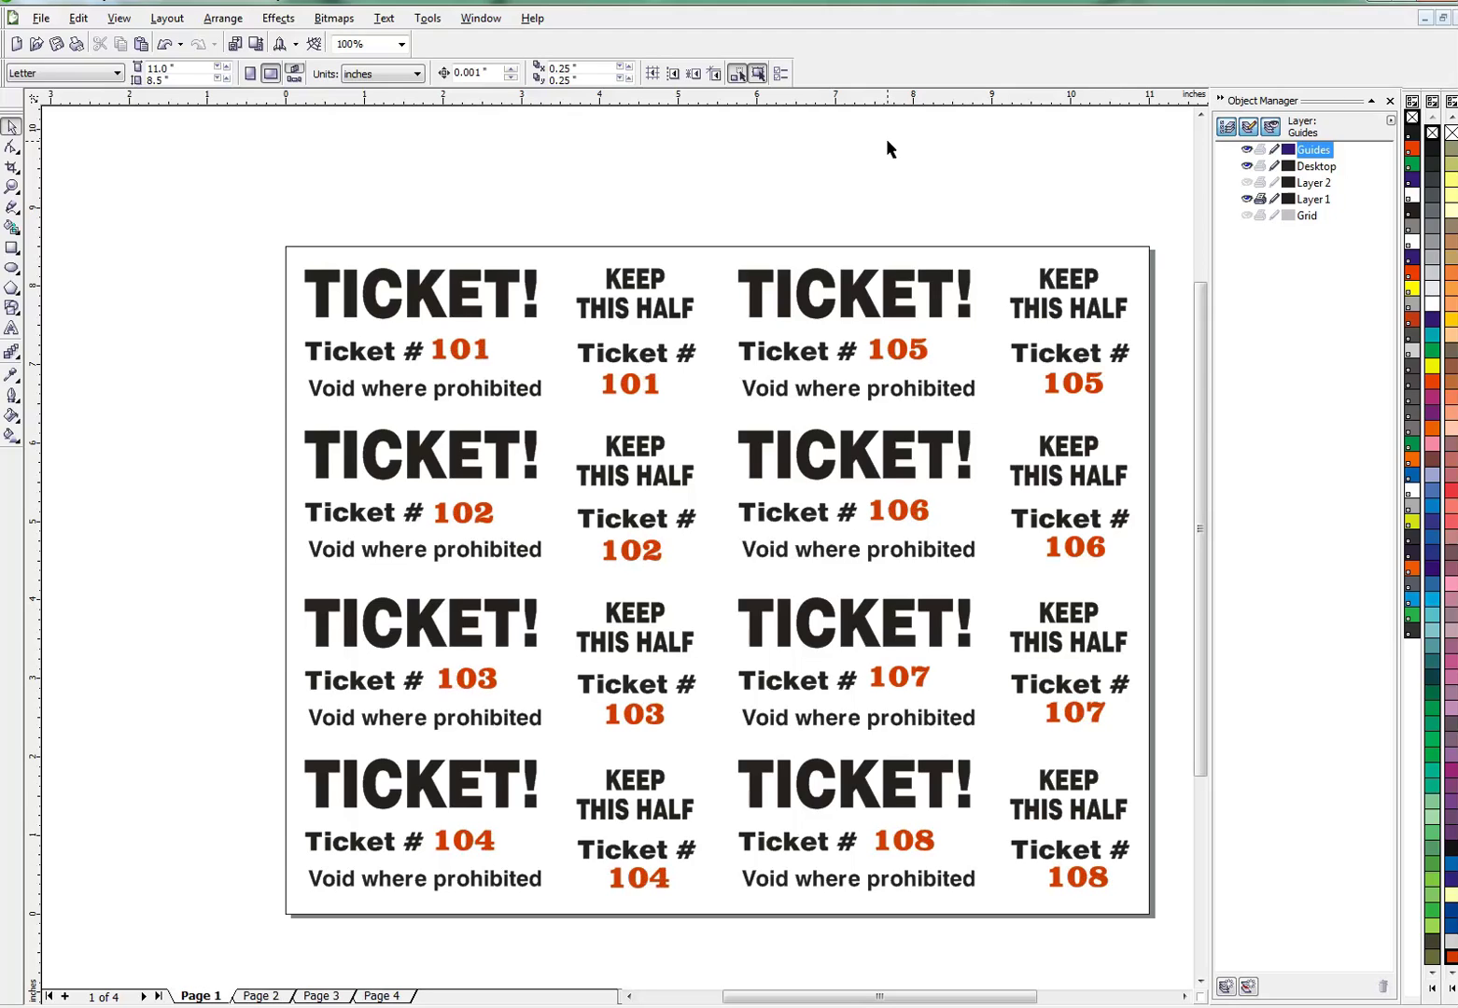